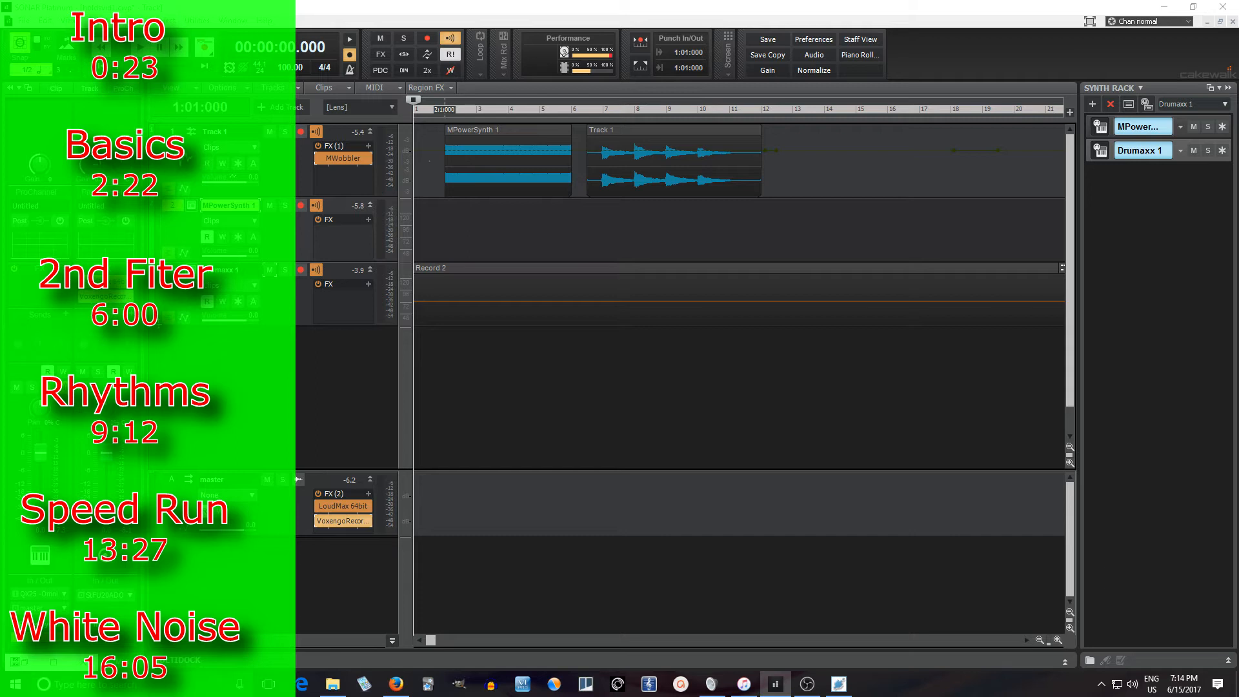
Open the MWobbler effect on Track 1 and place its window so all its controls are visible
double_click(341, 159)
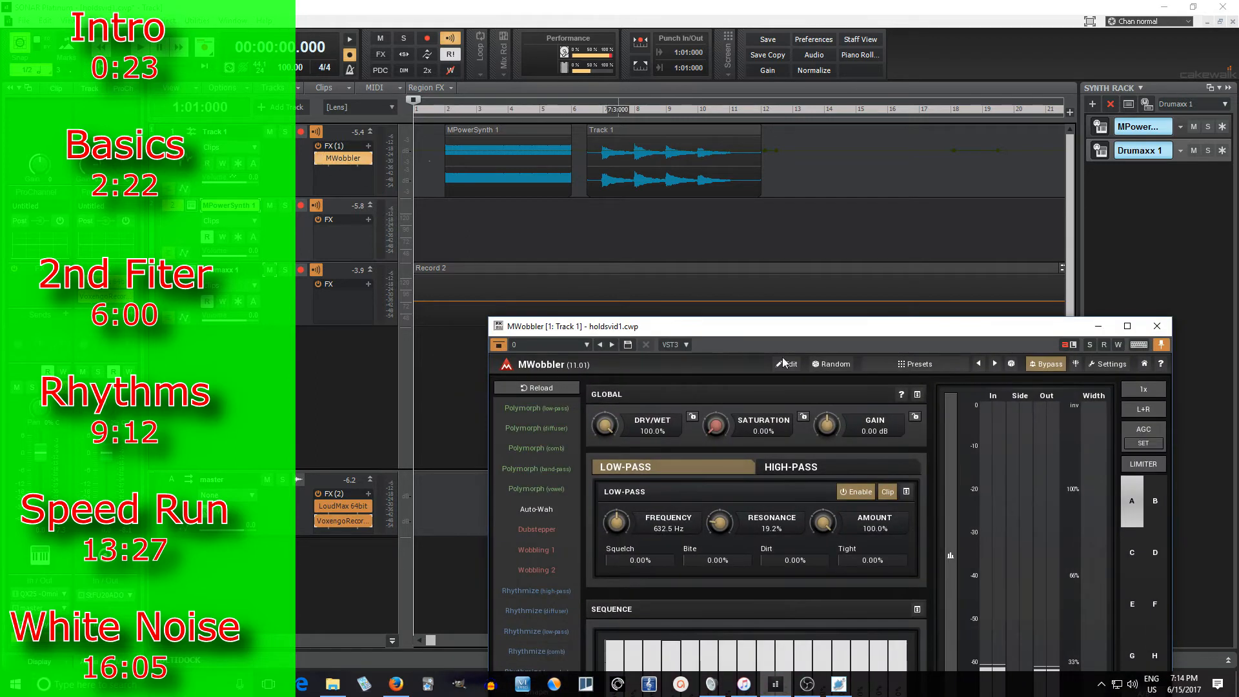
drag(793, 331, 822, 137)
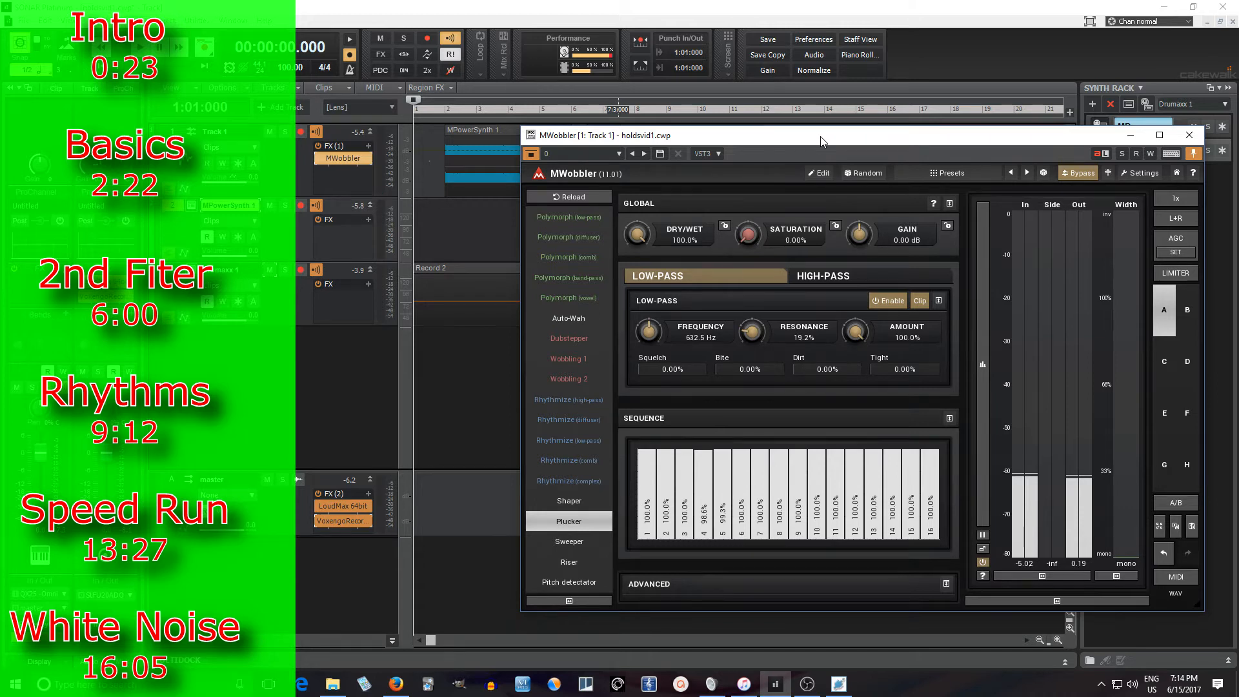
drag(822, 140, 805, 213)
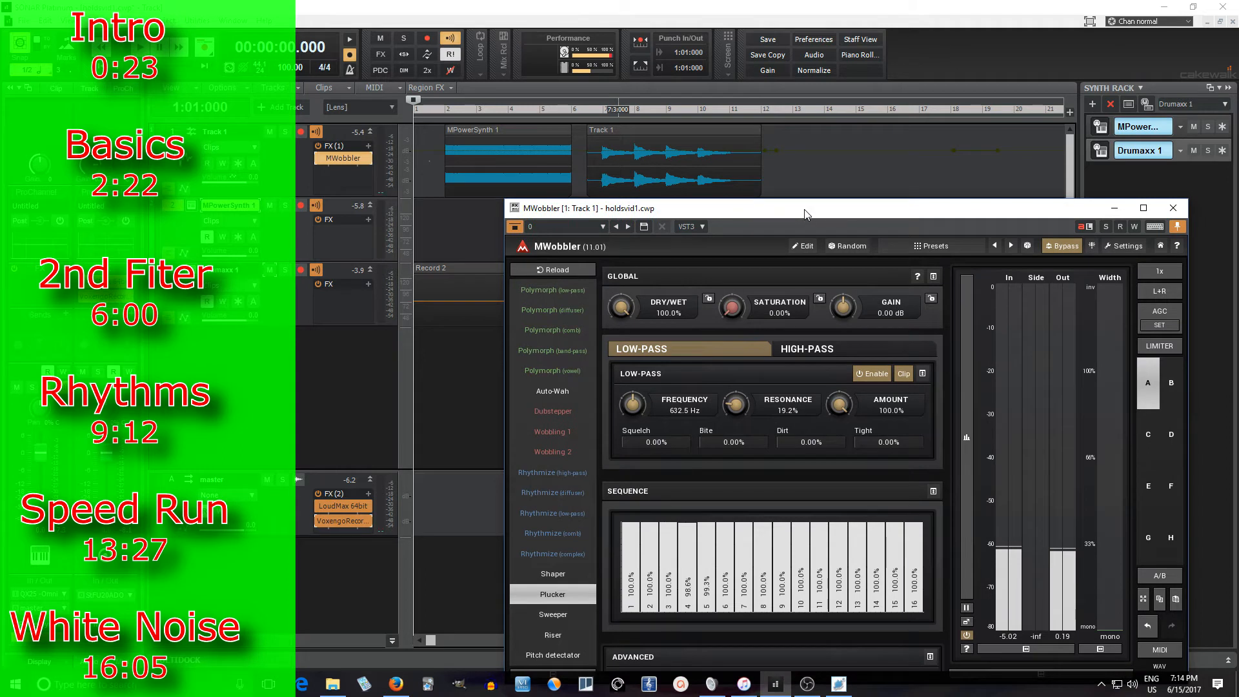
drag(806, 214, 818, 173)
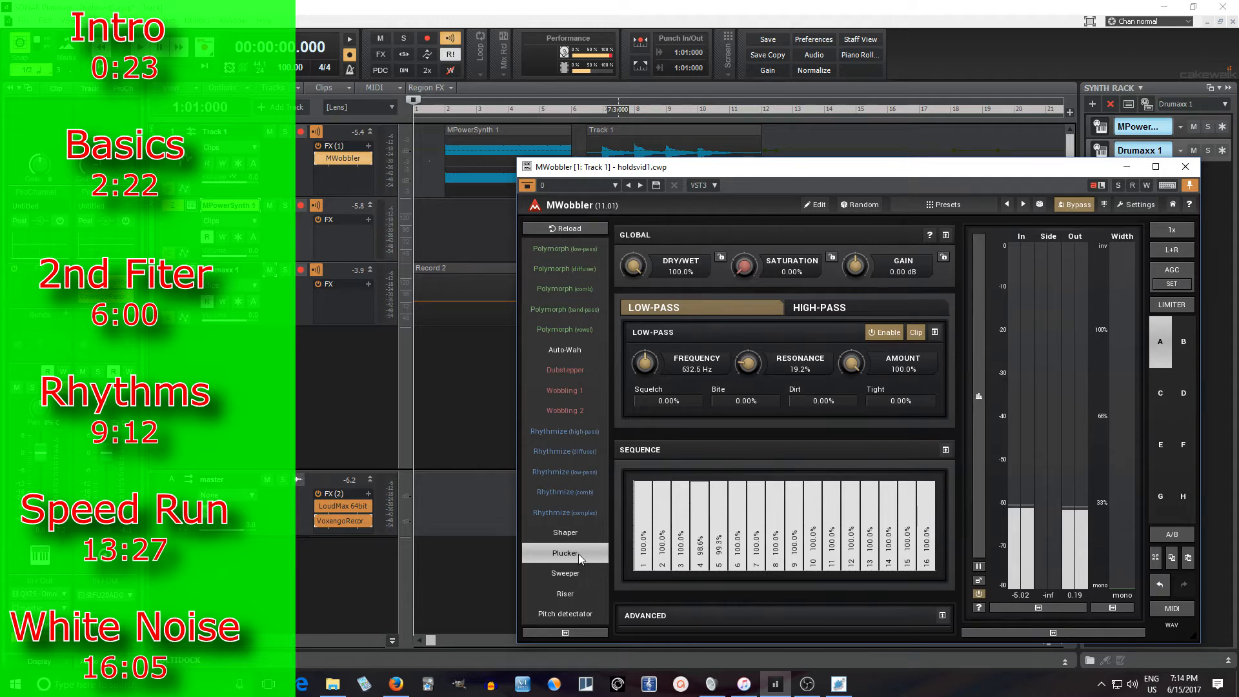
Look at MWobbler's Rhythmize (low-pass) and Sweeper devices and return to the Plucker device
click(565, 474)
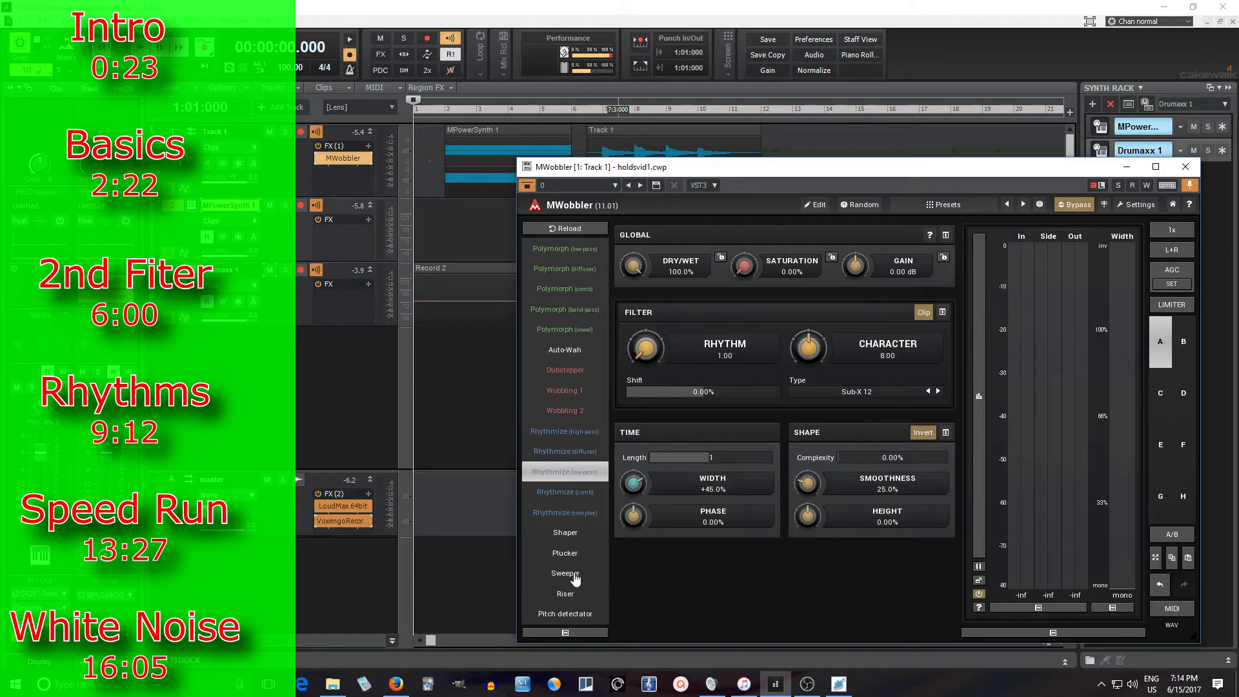
click(574, 577)
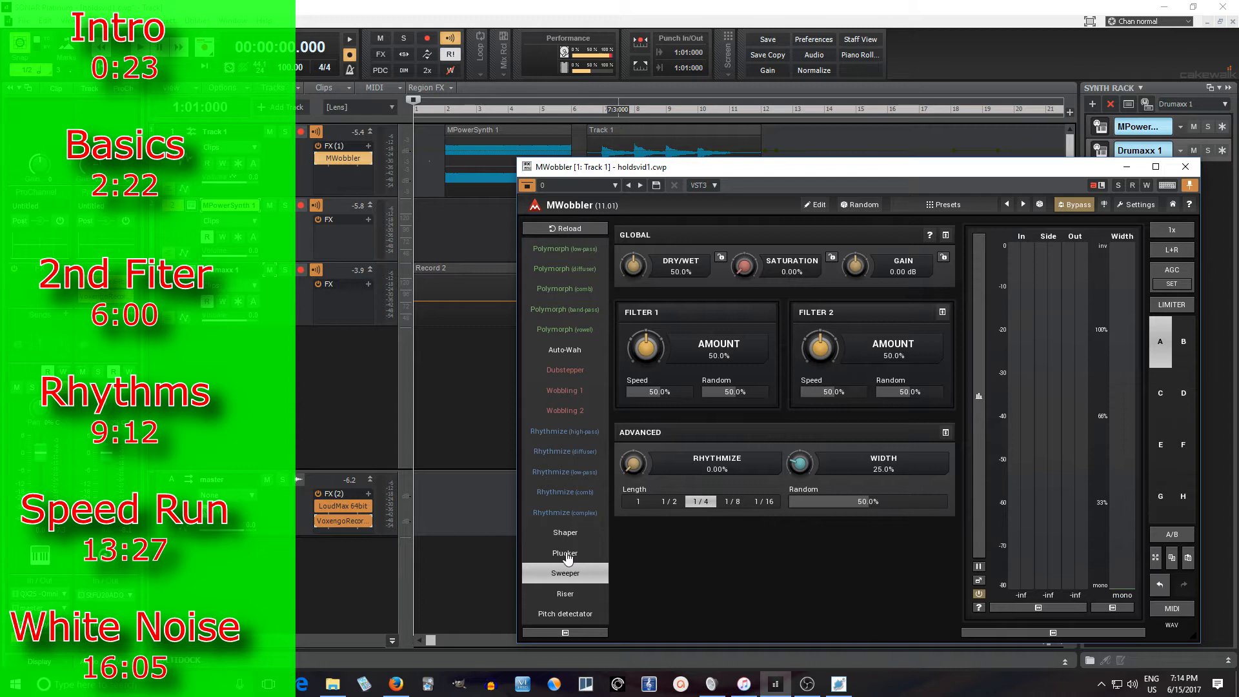
click(566, 555)
click(946, 584)
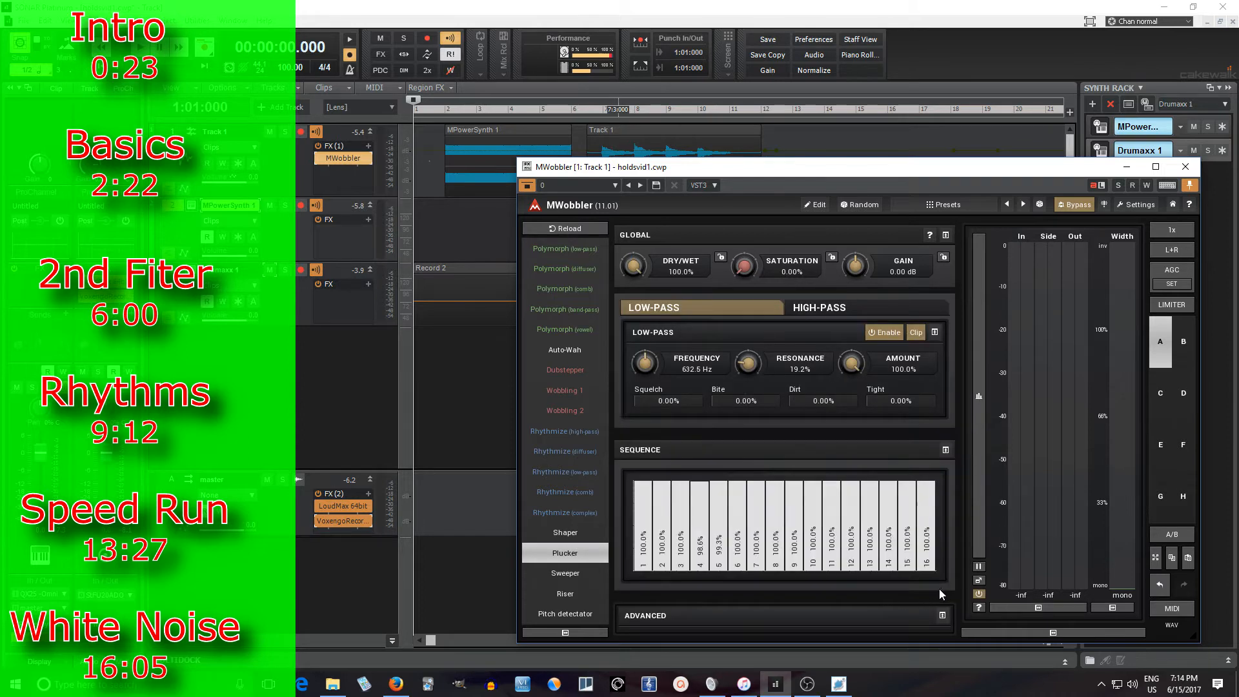
Mute the Drumaxx 1 track and play the MPowerSynth 1 clip from measure 2 with MWobbler bypassed
drag(748, 171, 713, 240)
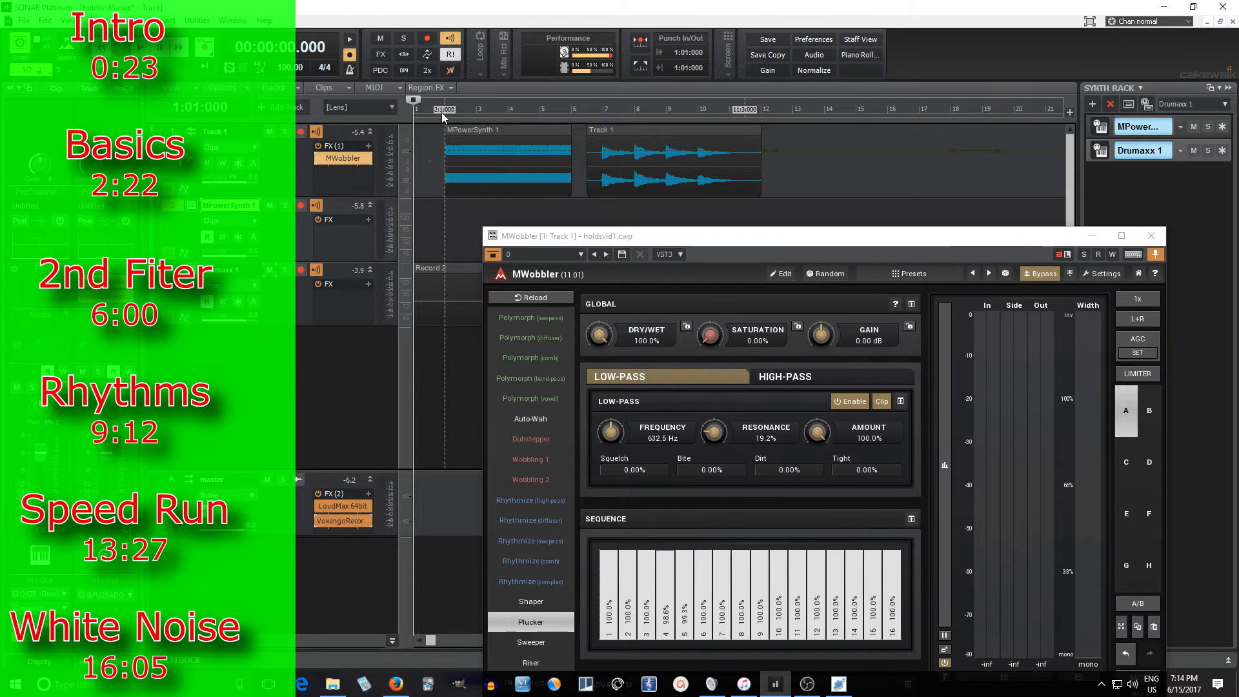
click(443, 111)
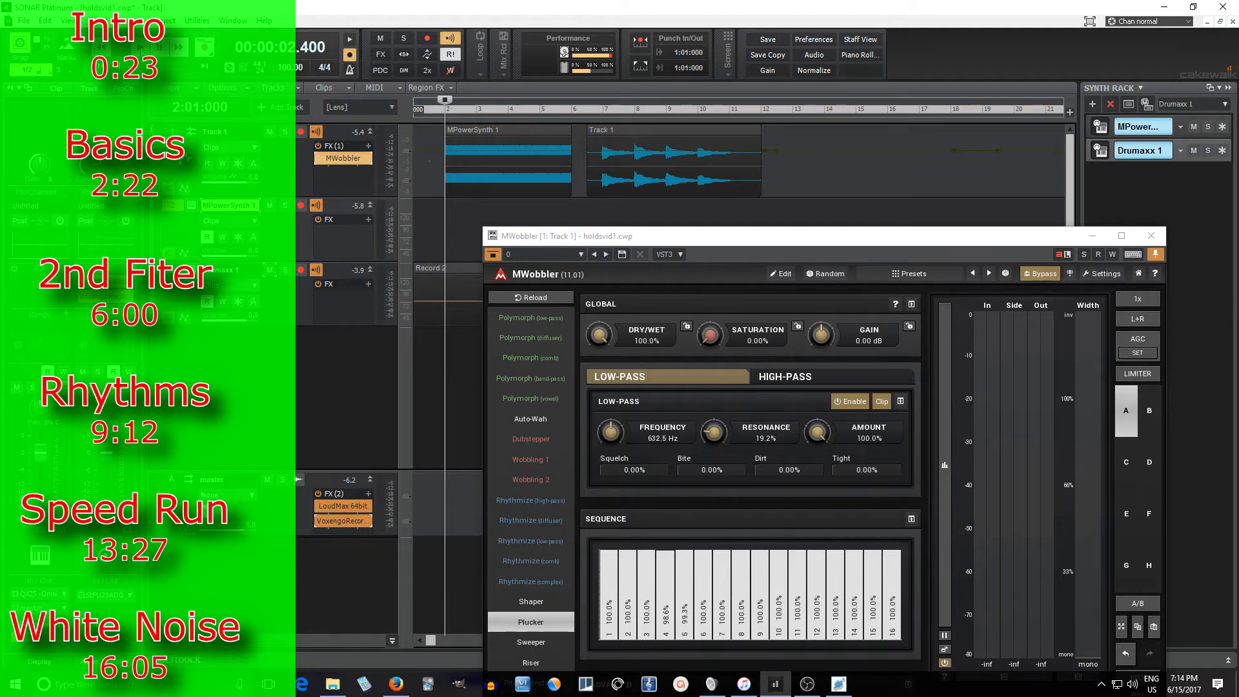
key(space)
key(space)
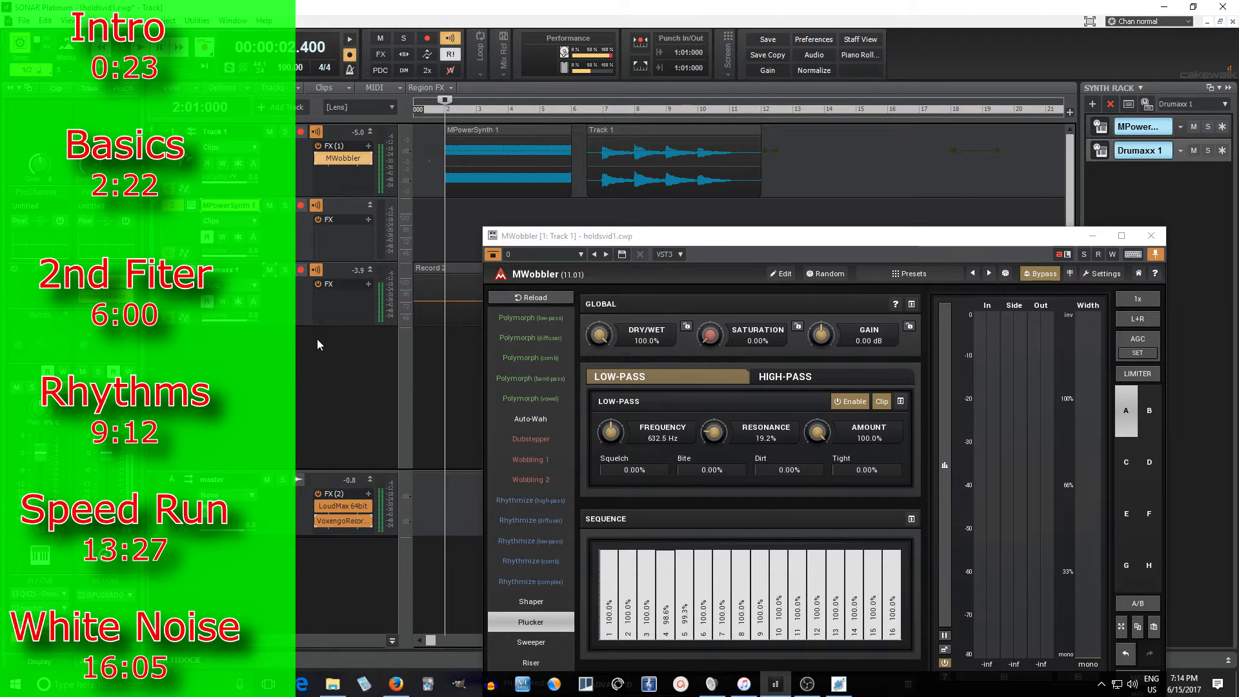
click(270, 270)
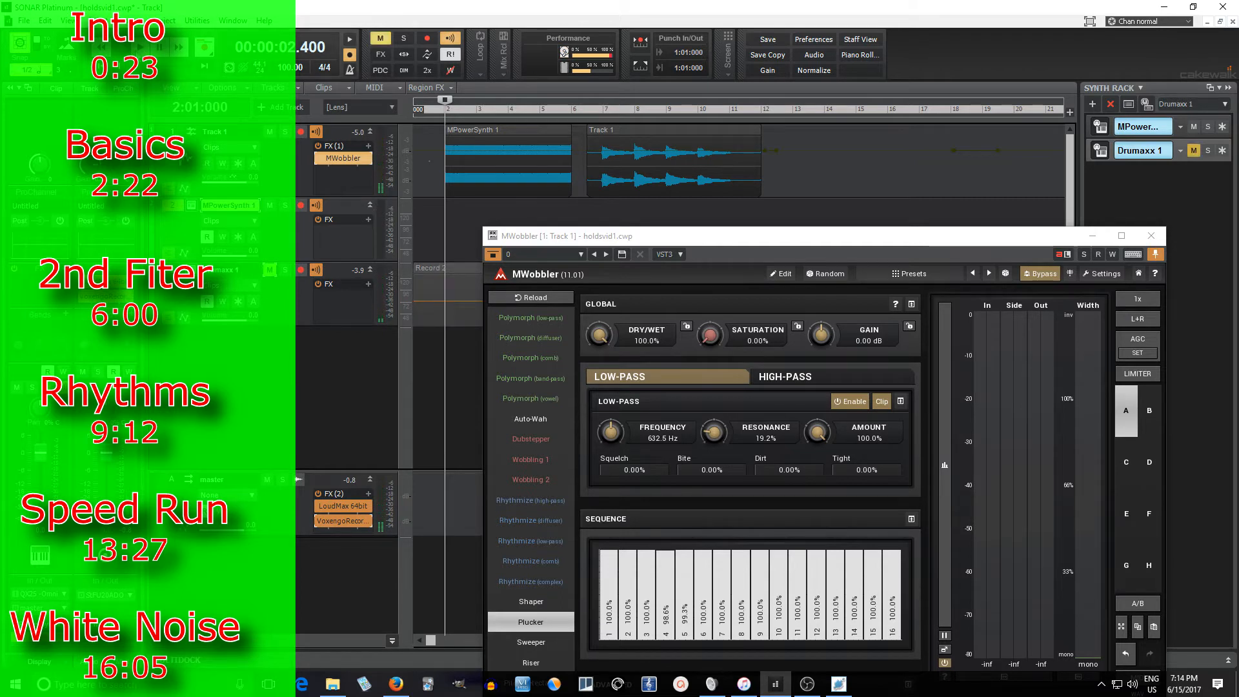
key(space)
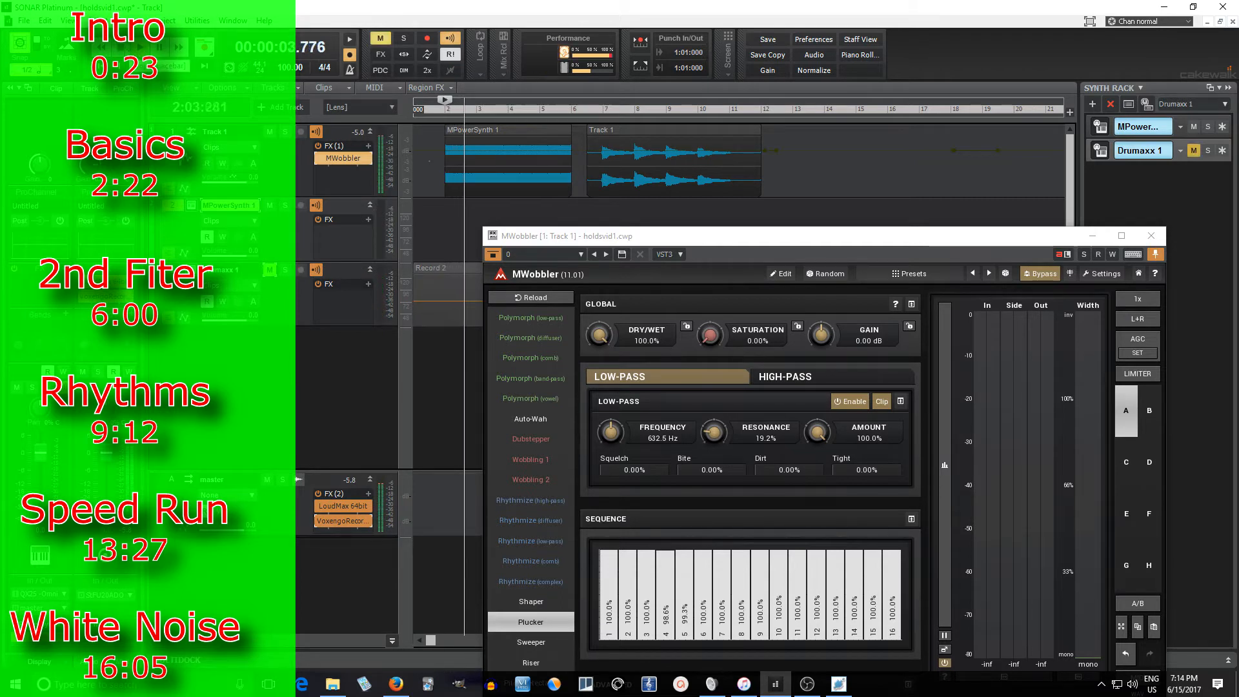
key(space)
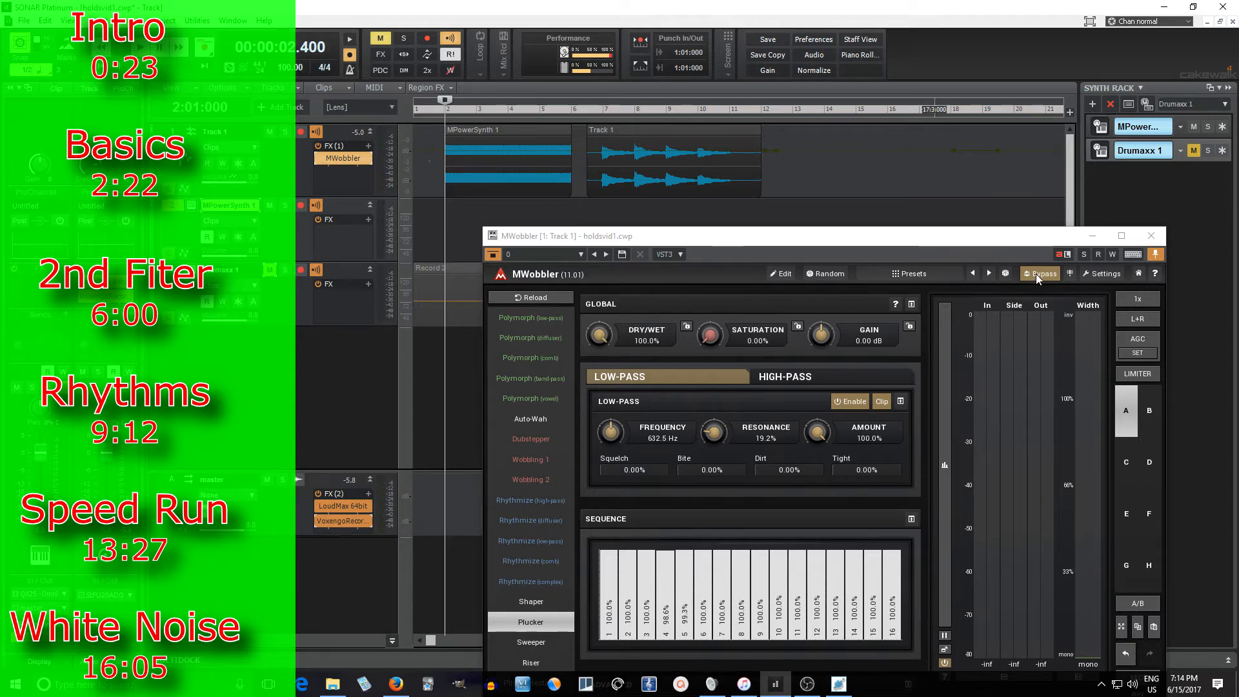
Set step 4 of the Plucker sequence to 100% and play the clip from measure 2 with MWobbler active
drag(978, 249, 978, 193)
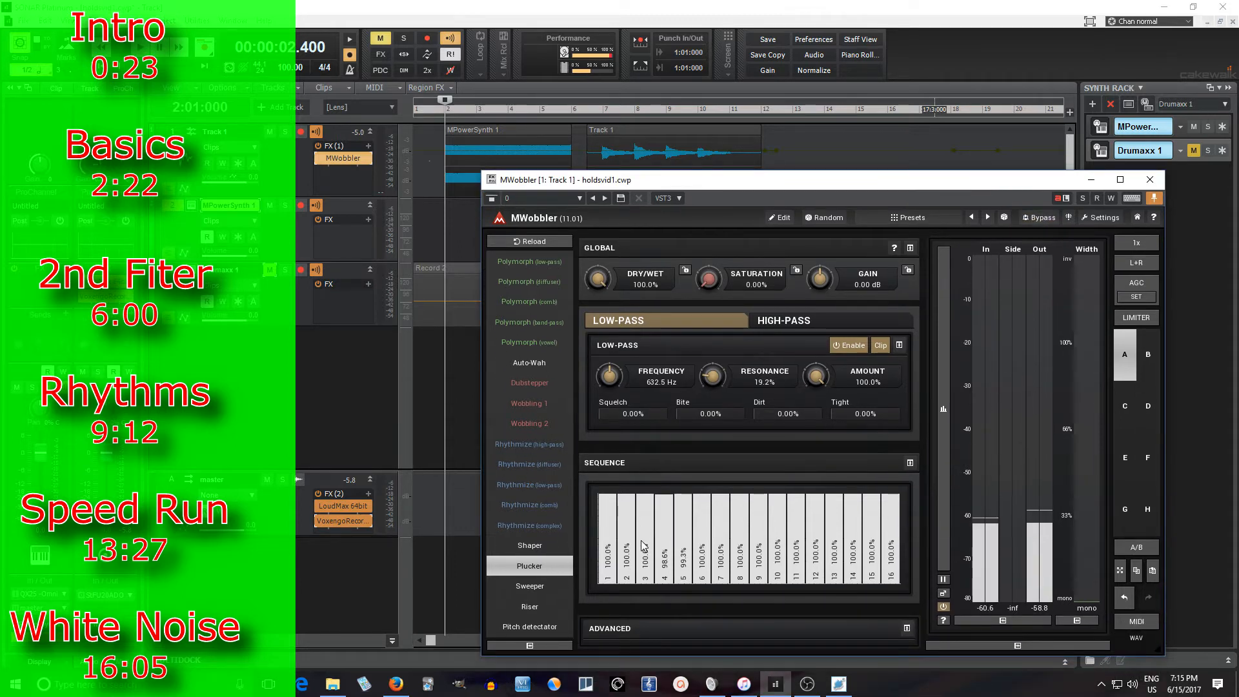
click(658, 494)
click(140, 47)
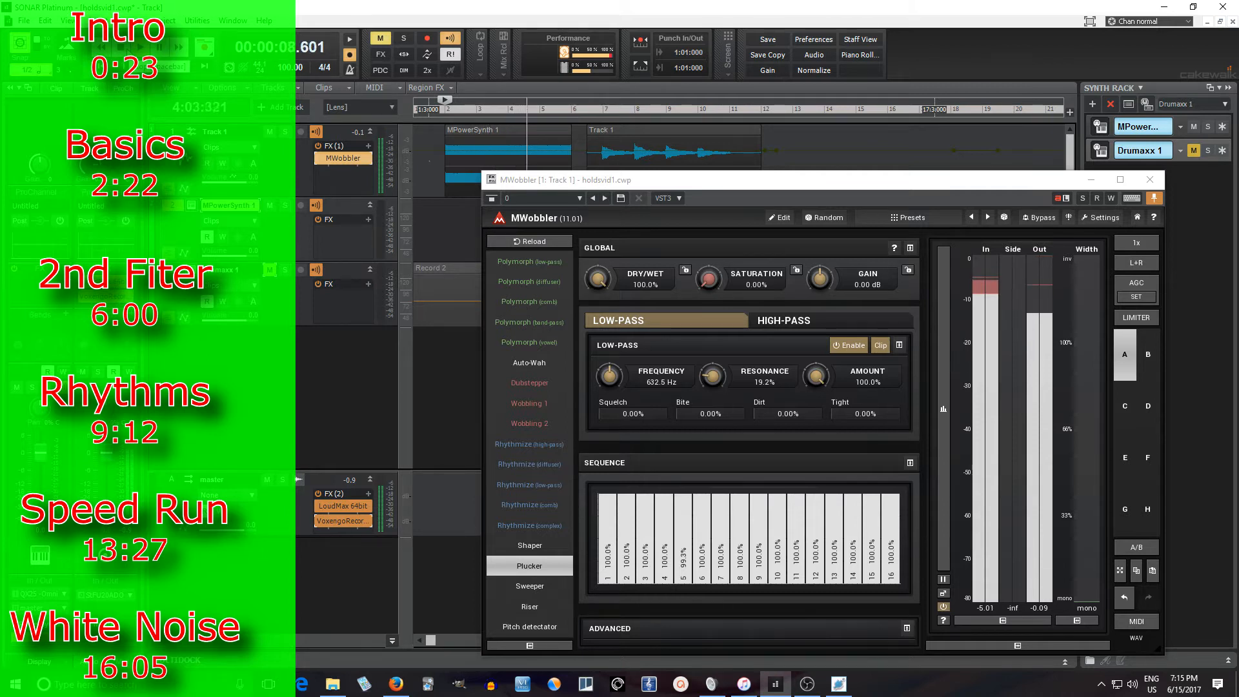
key(space)
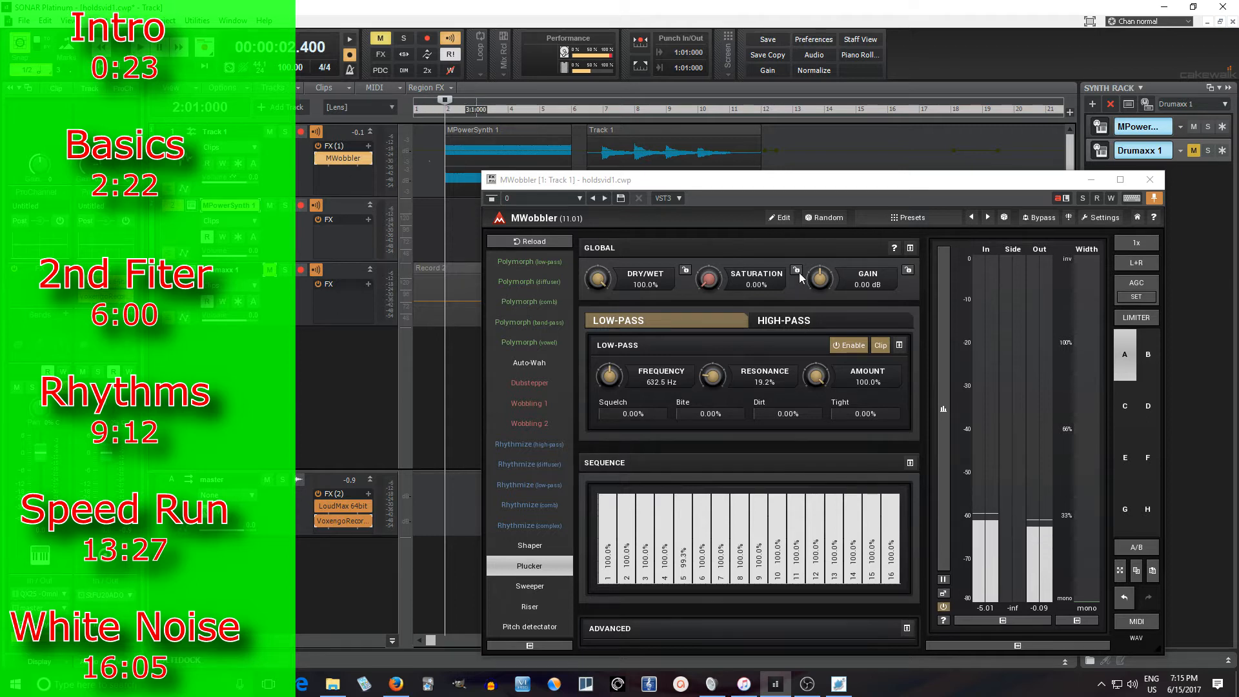
Switch MWobbler to its full edit view and load the Default preset
click(785, 221)
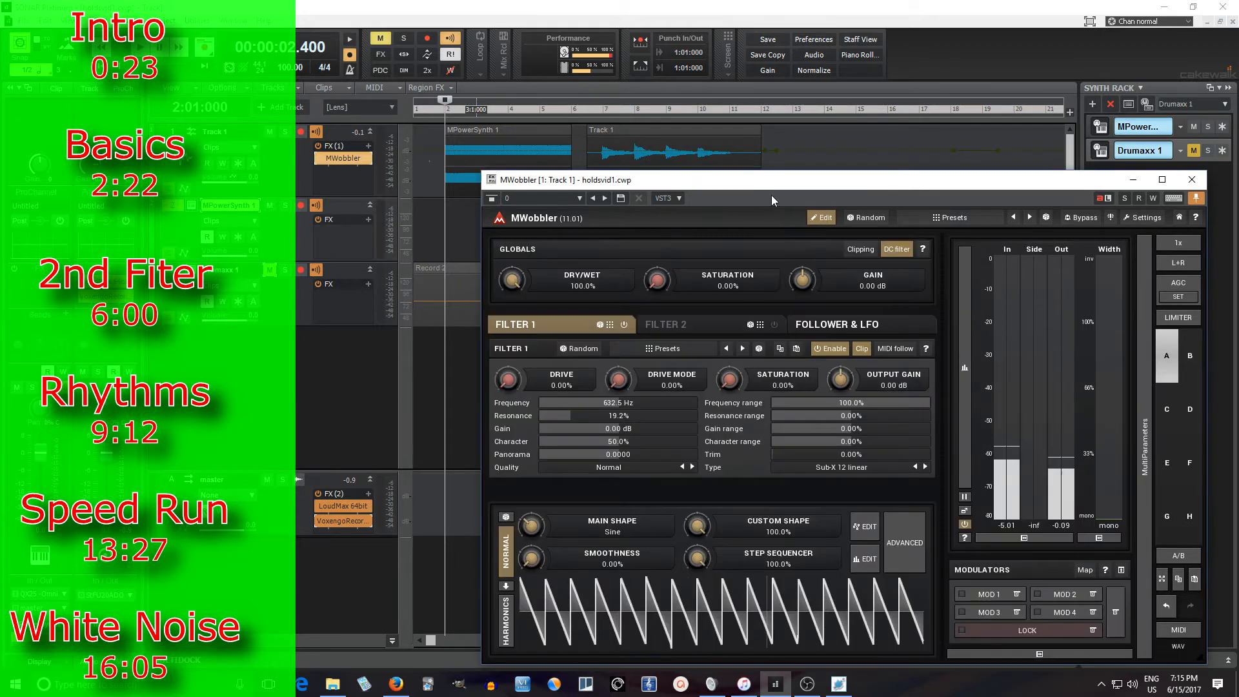
drag(765, 183, 737, 164)
click(923, 198)
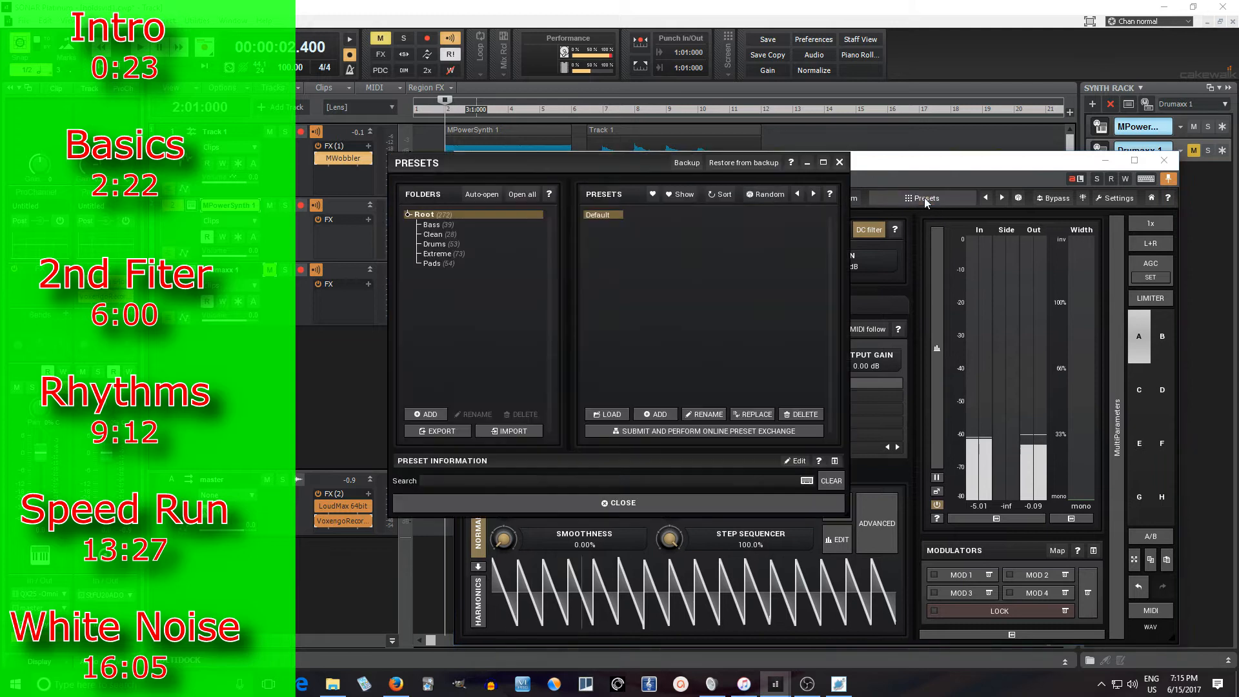
double_click(606, 216)
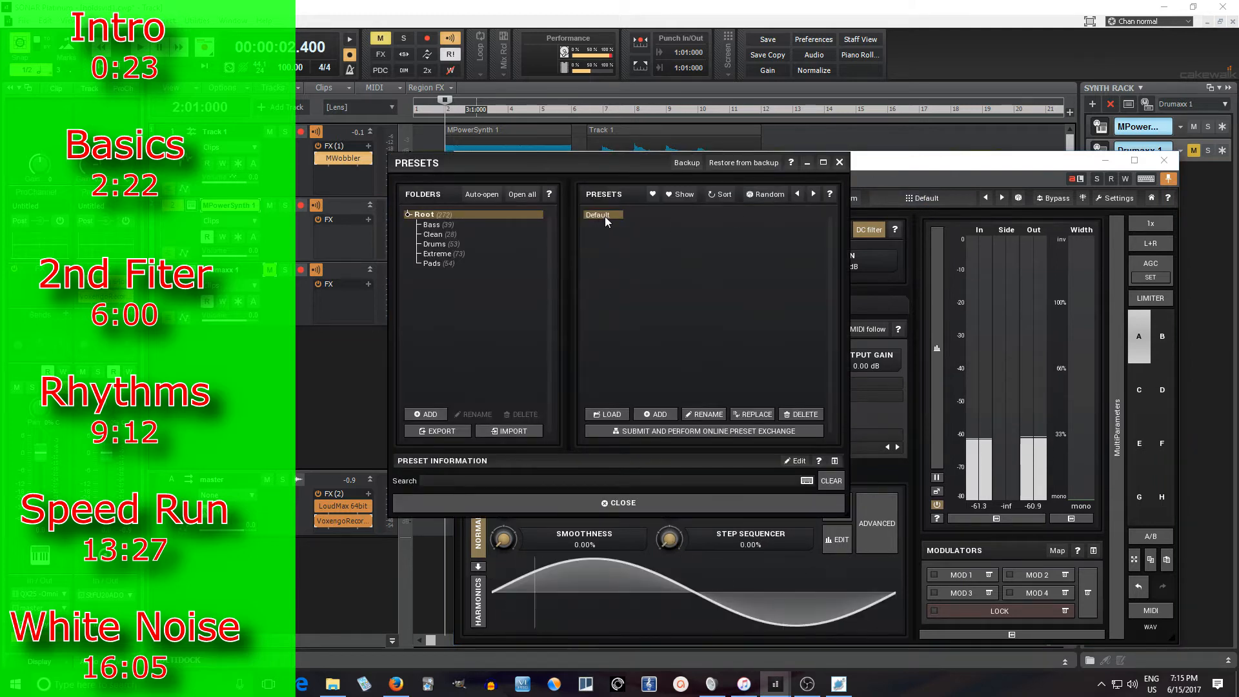
click(616, 503)
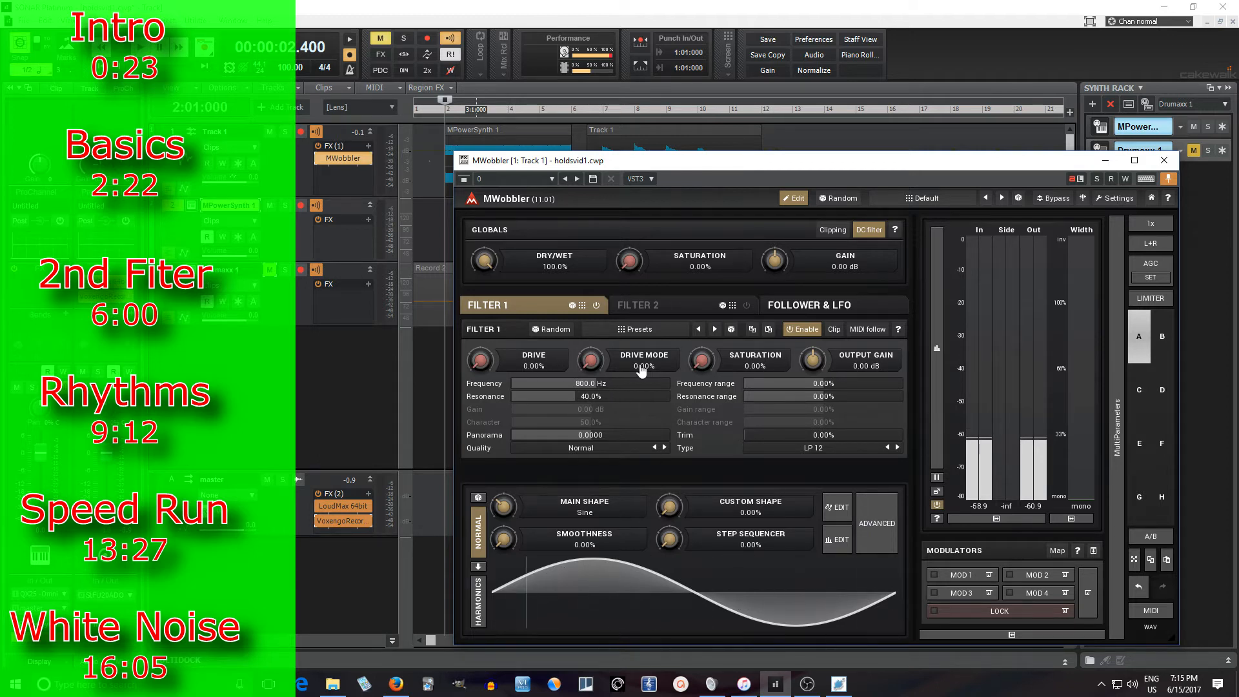
Set Filter 1's frequency range to 38.8% while playing the clip, and stop playback
click(143, 48)
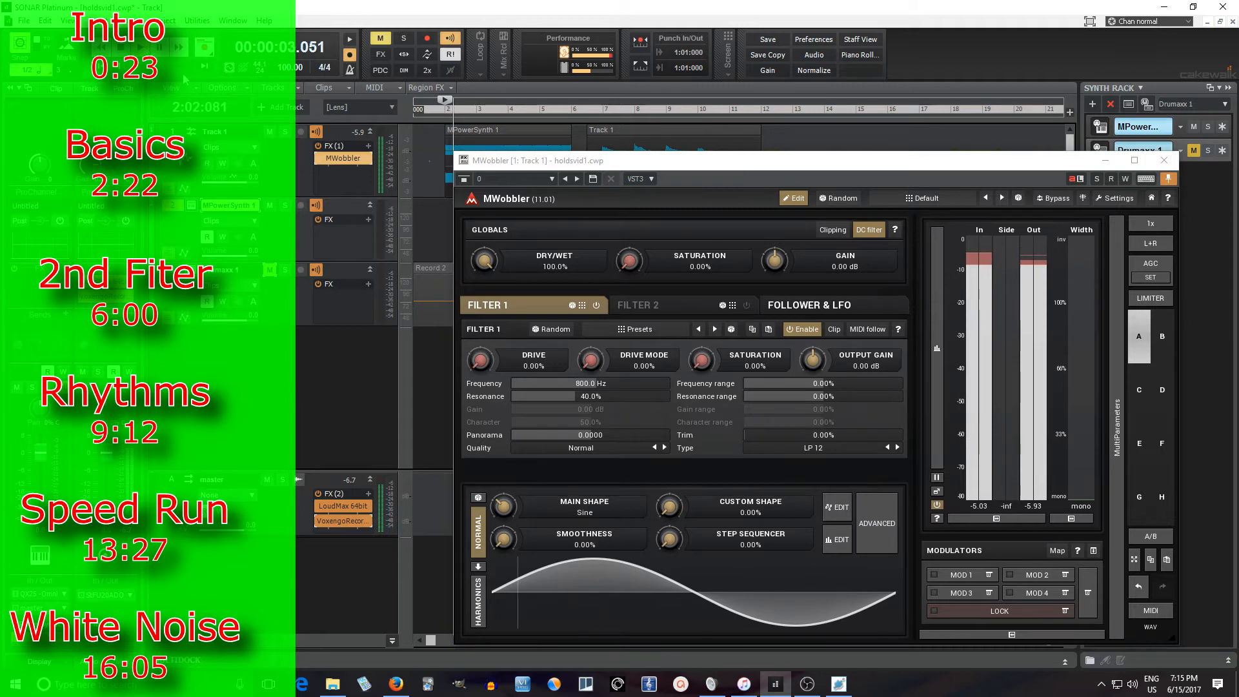
drag(847, 382, 877, 382)
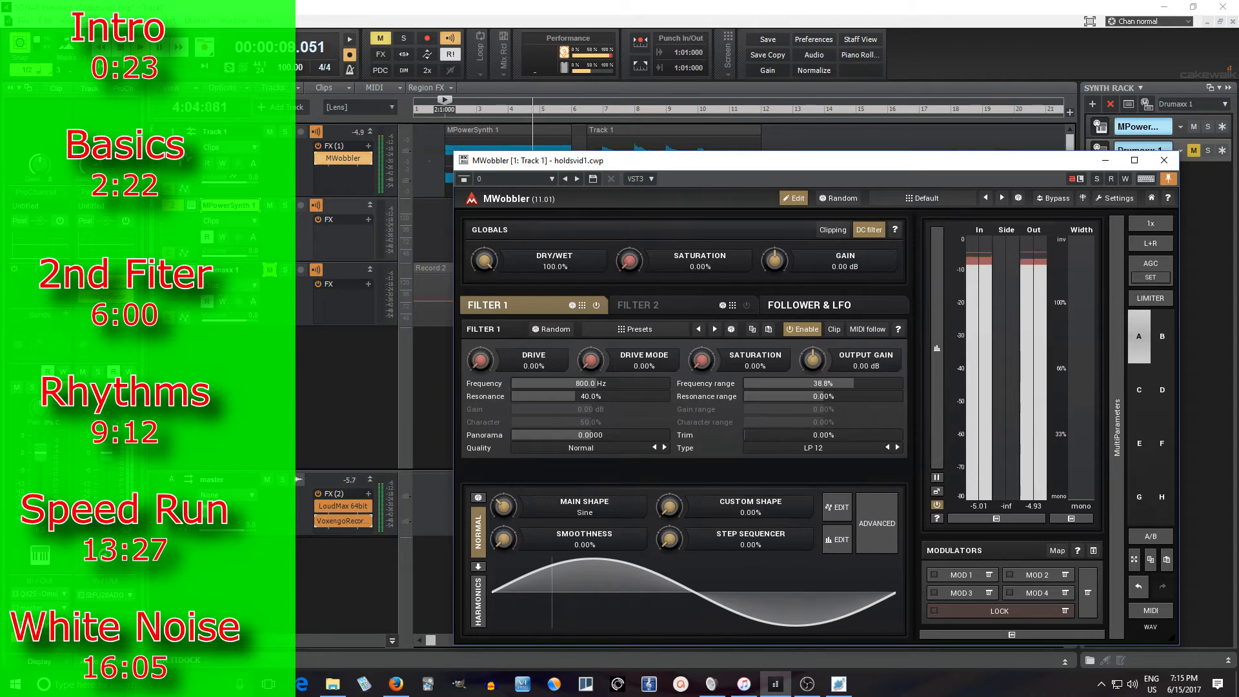
click(447, 233)
key(space)
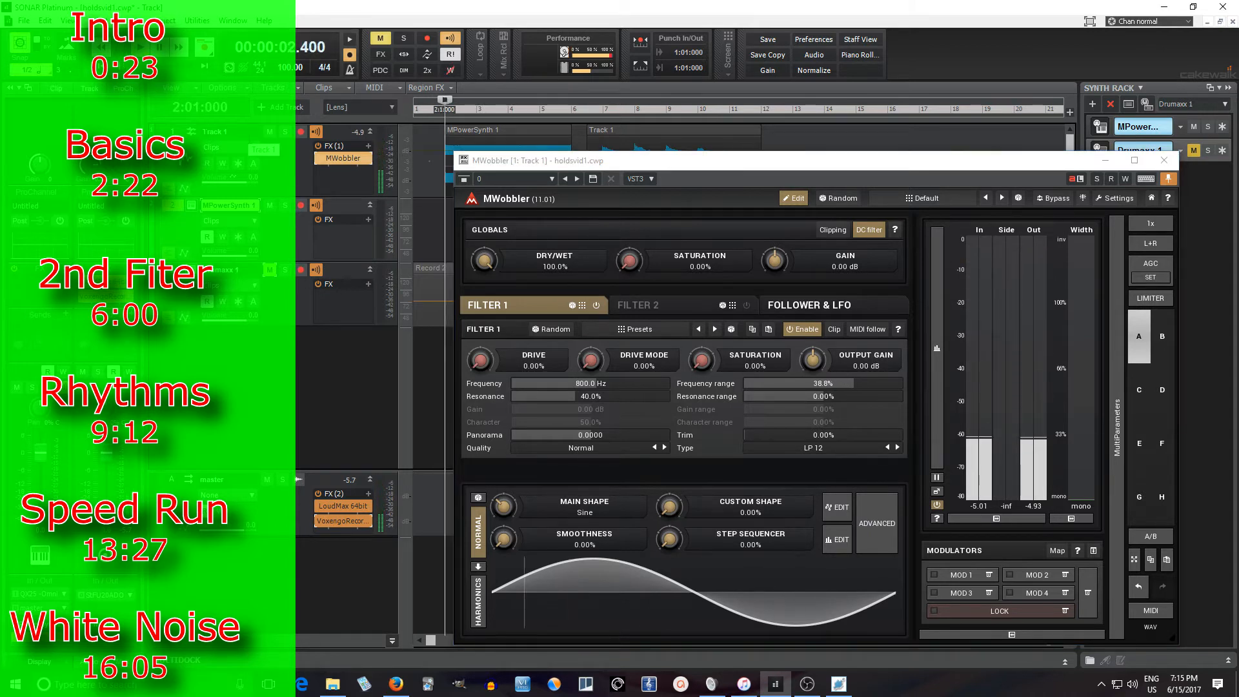
Enable synchronization for the LFO, check its length setting and return to the Filter 1 settings
click(829, 303)
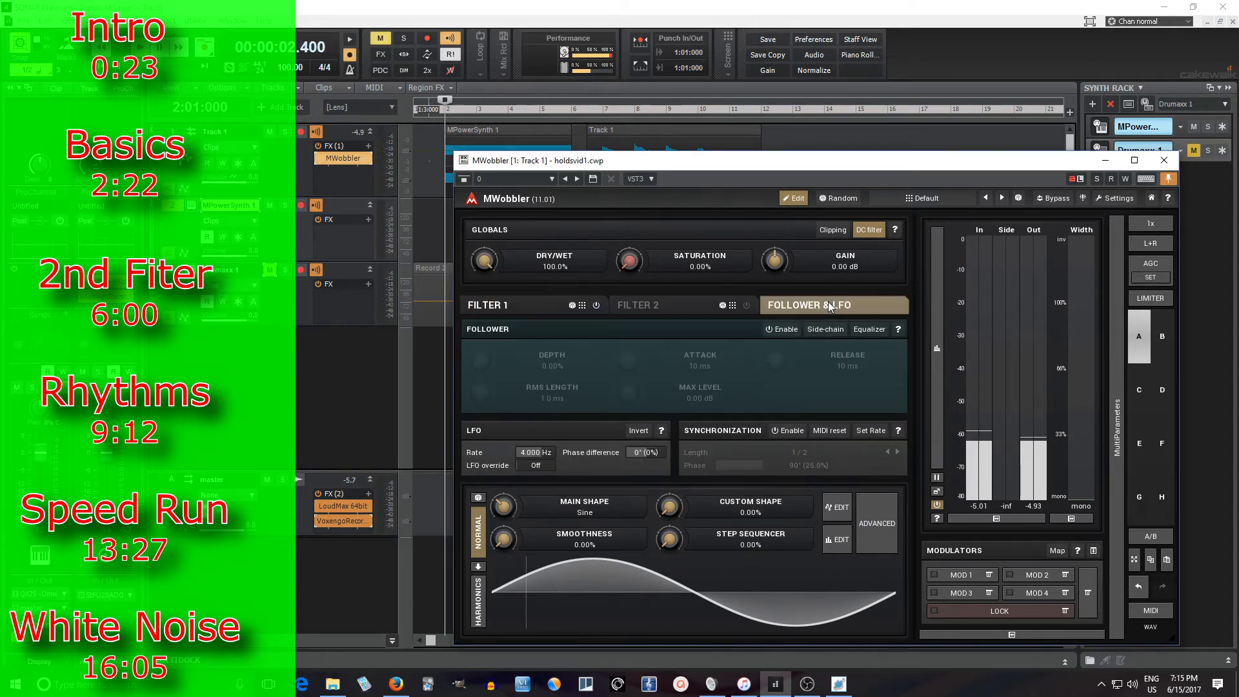
click(790, 433)
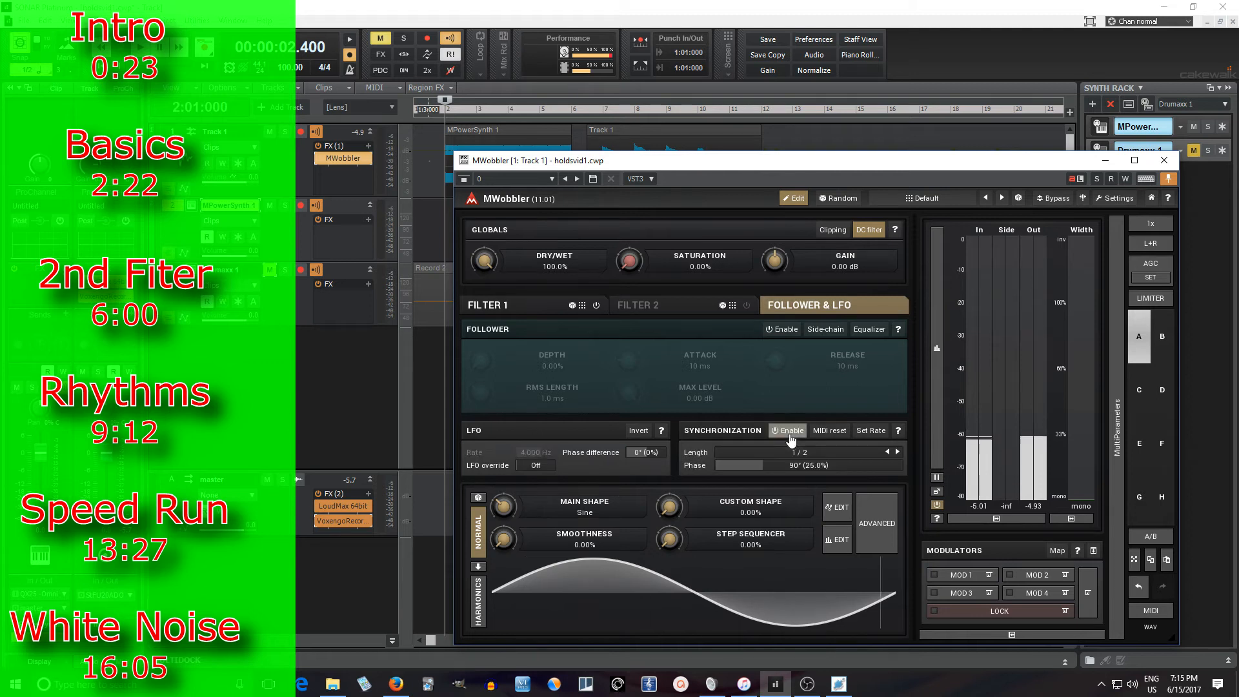
click(863, 453)
click(870, 319)
click(485, 307)
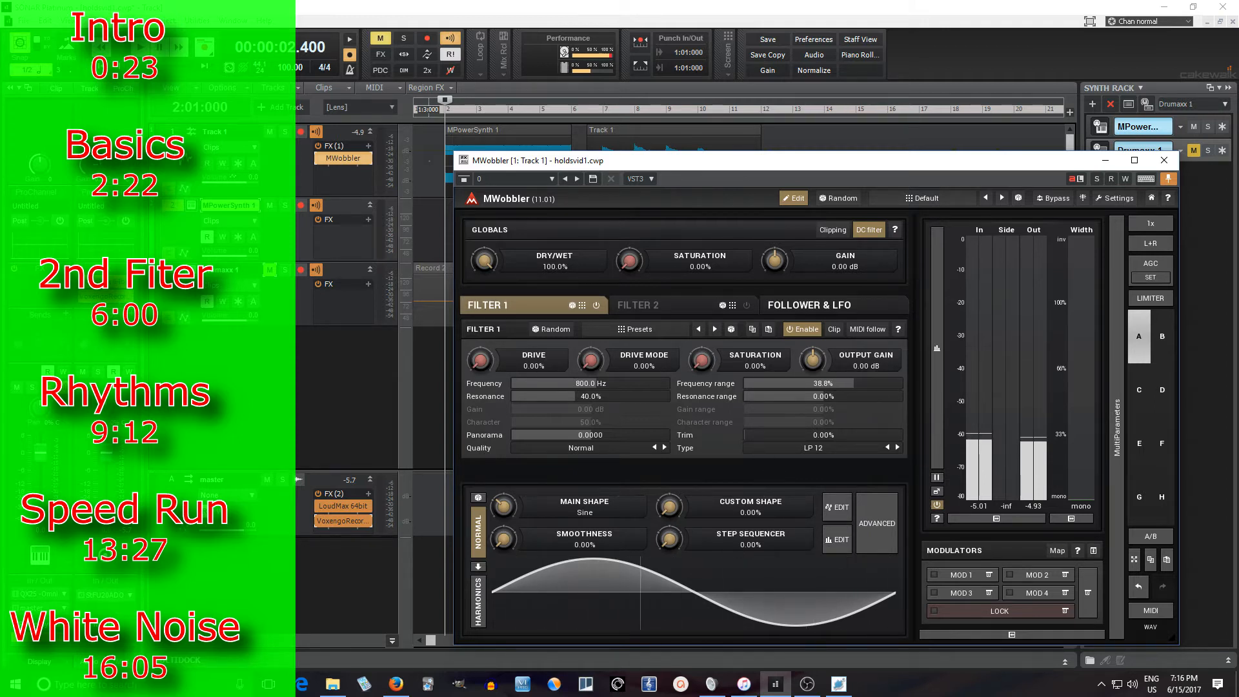
Set the LFO's step sequencer to 100% and apply the convex falling-curve shape to all 8 steps
drag(676, 541, 676, 503)
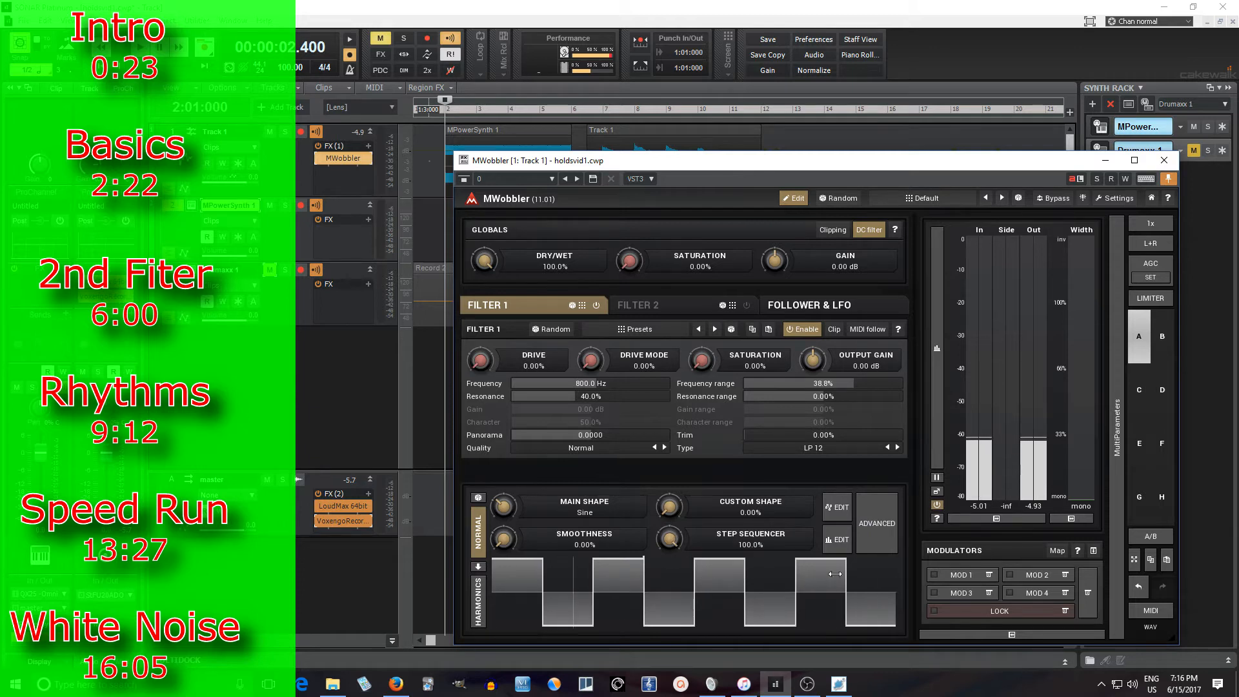
click(843, 540)
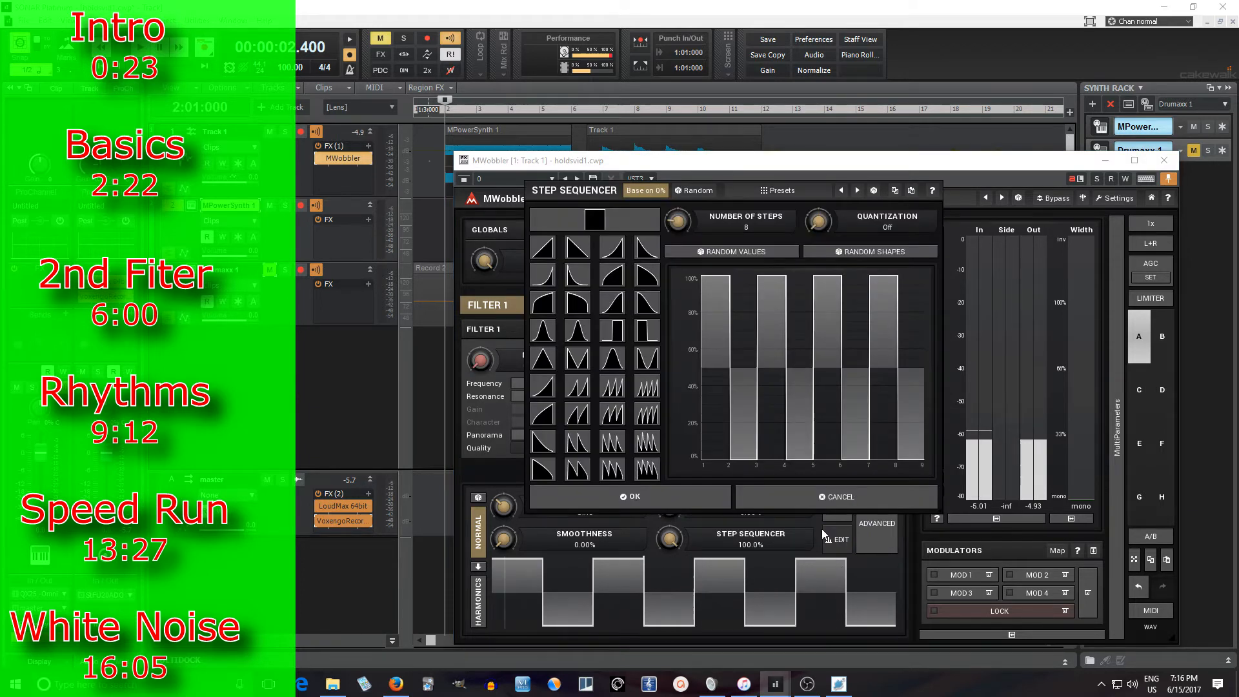
click(545, 473)
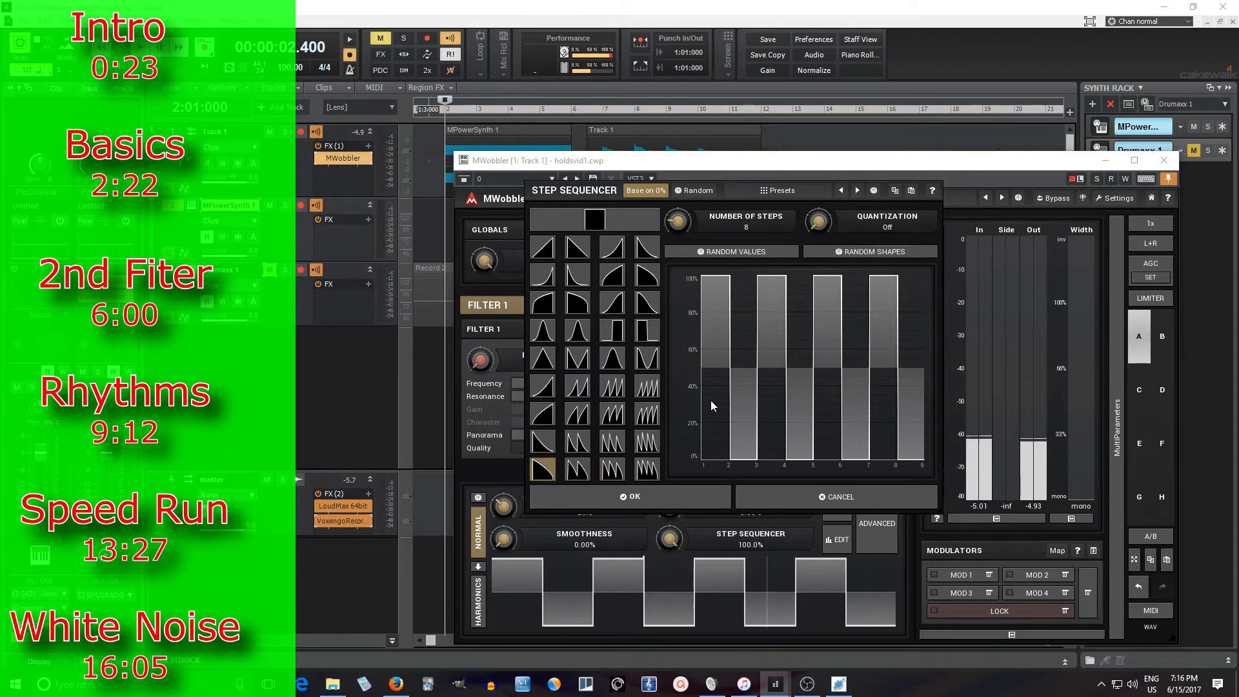
drag(710, 400, 720, 152)
drag(712, 277, 969, 259)
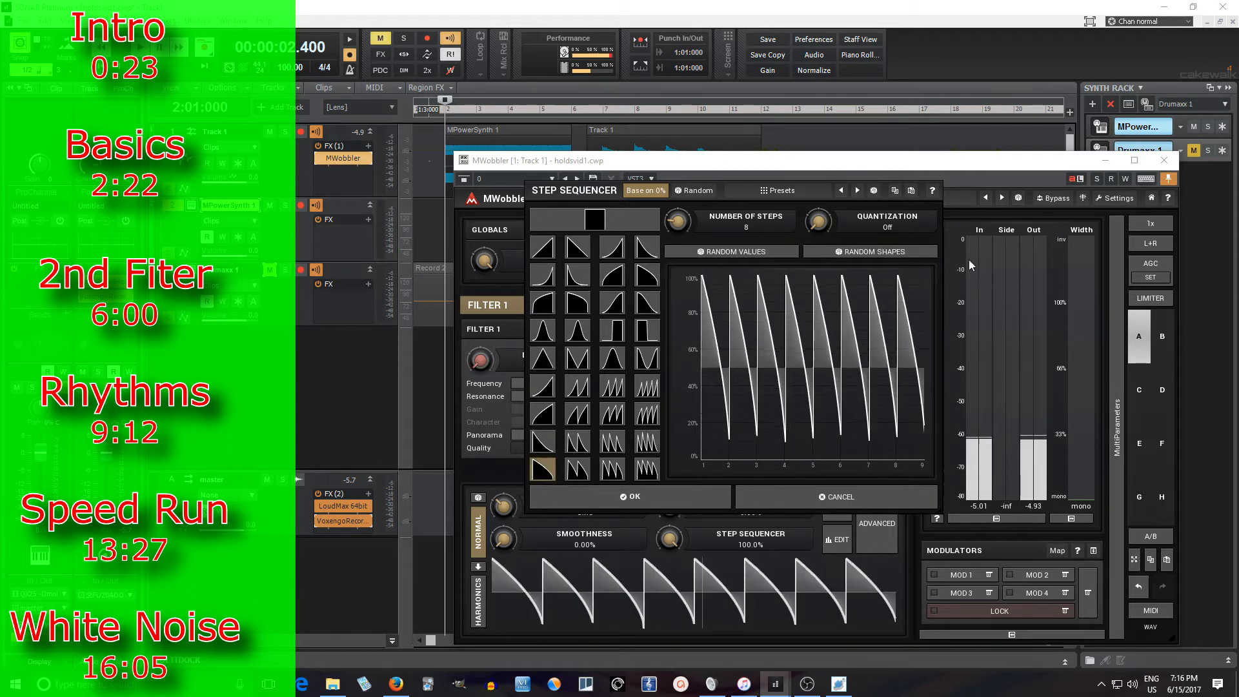
click(671, 497)
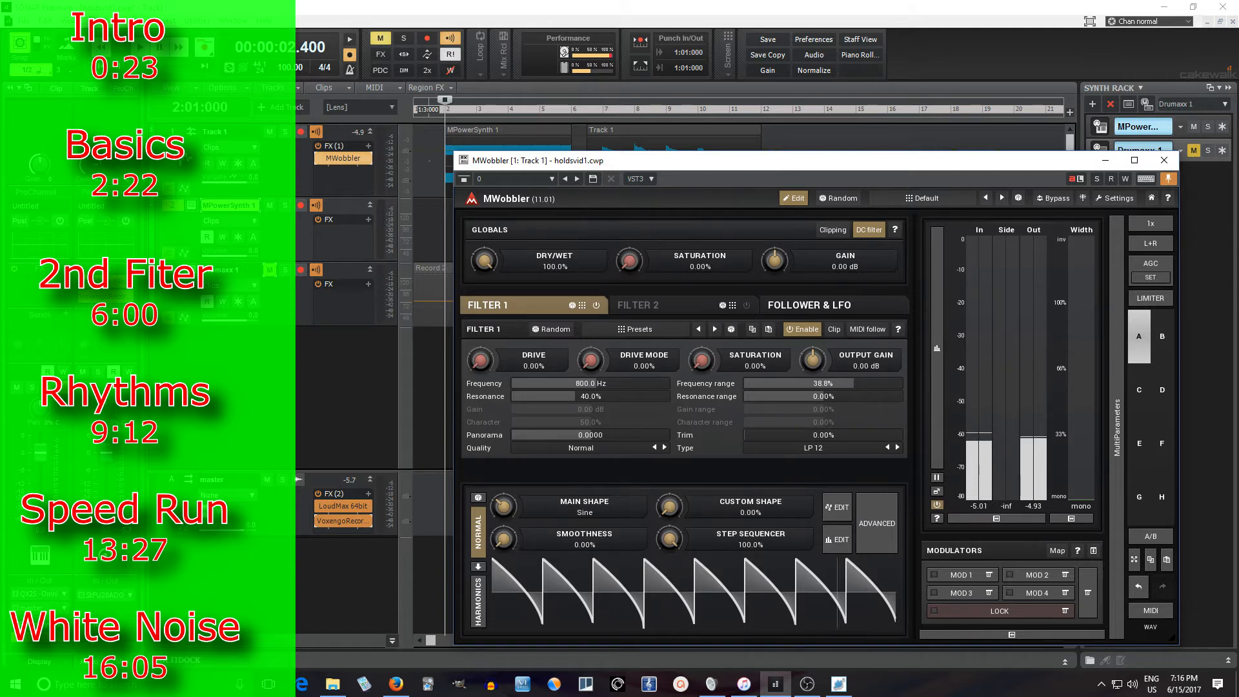
Audition the sequenced filter and set the LFO's smoothness to 16%
click(140, 48)
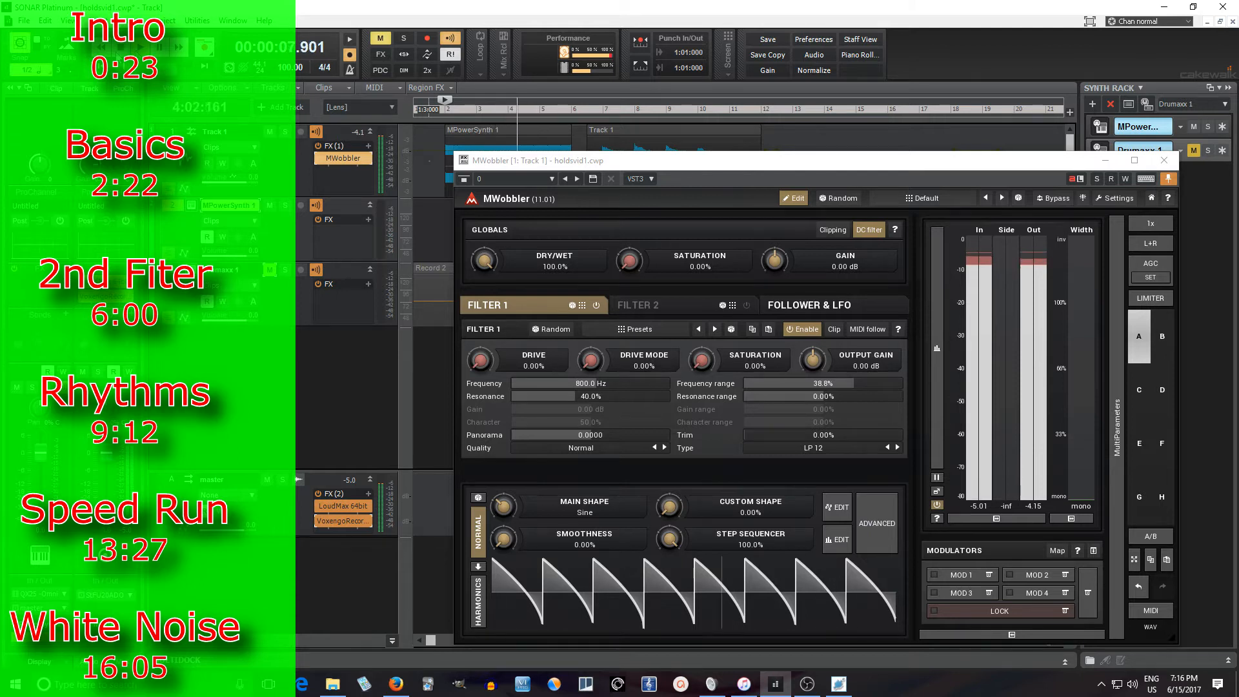
click(122, 49)
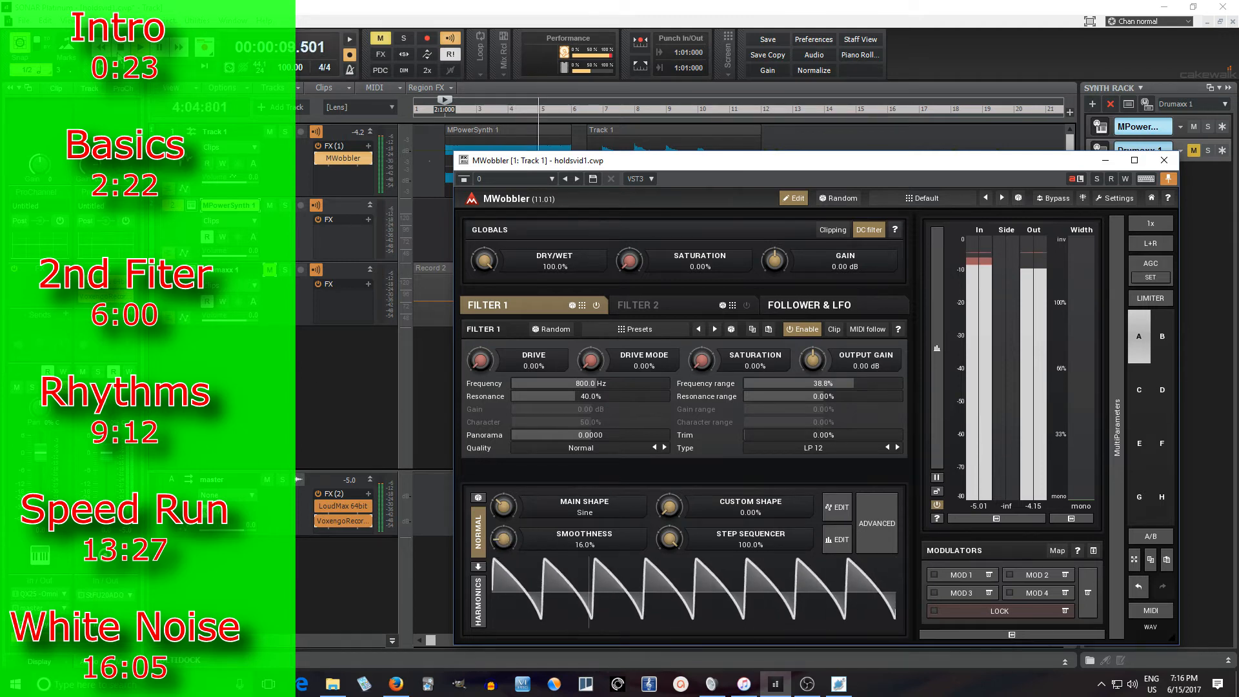
key(space)
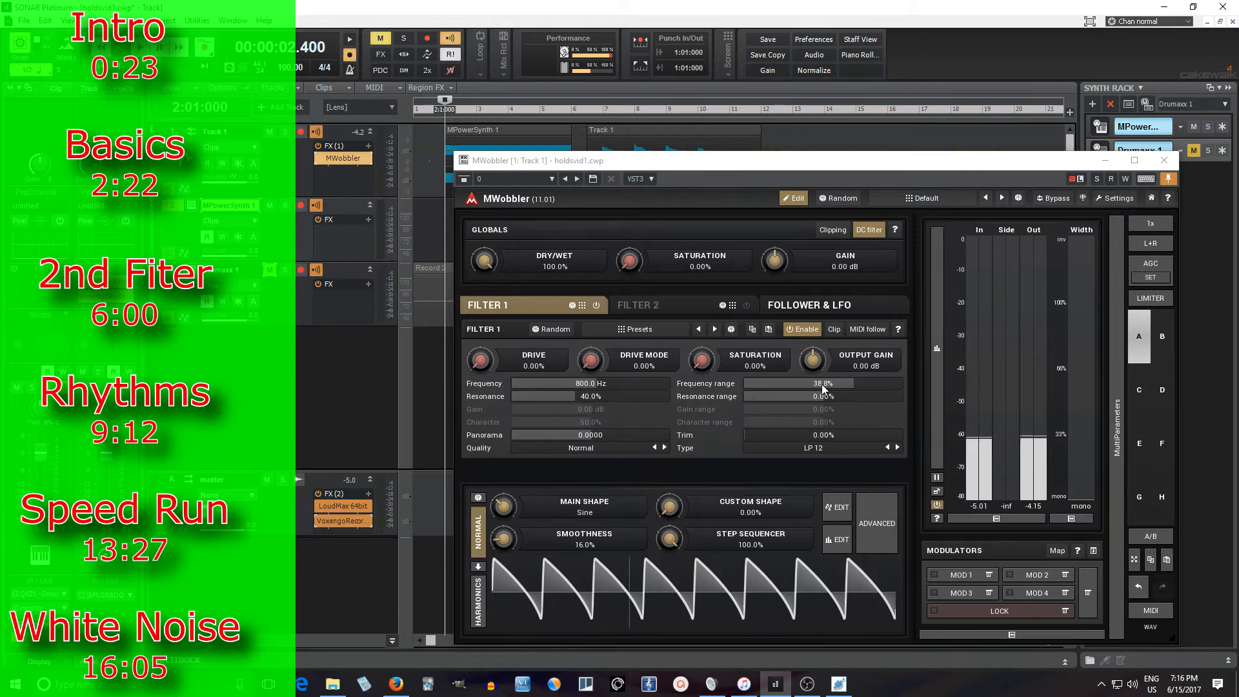
Set Filter 1's frequency to 172.6 Hz and its frequency range to 37.6% while playing the clip, and stop playback
key(space)
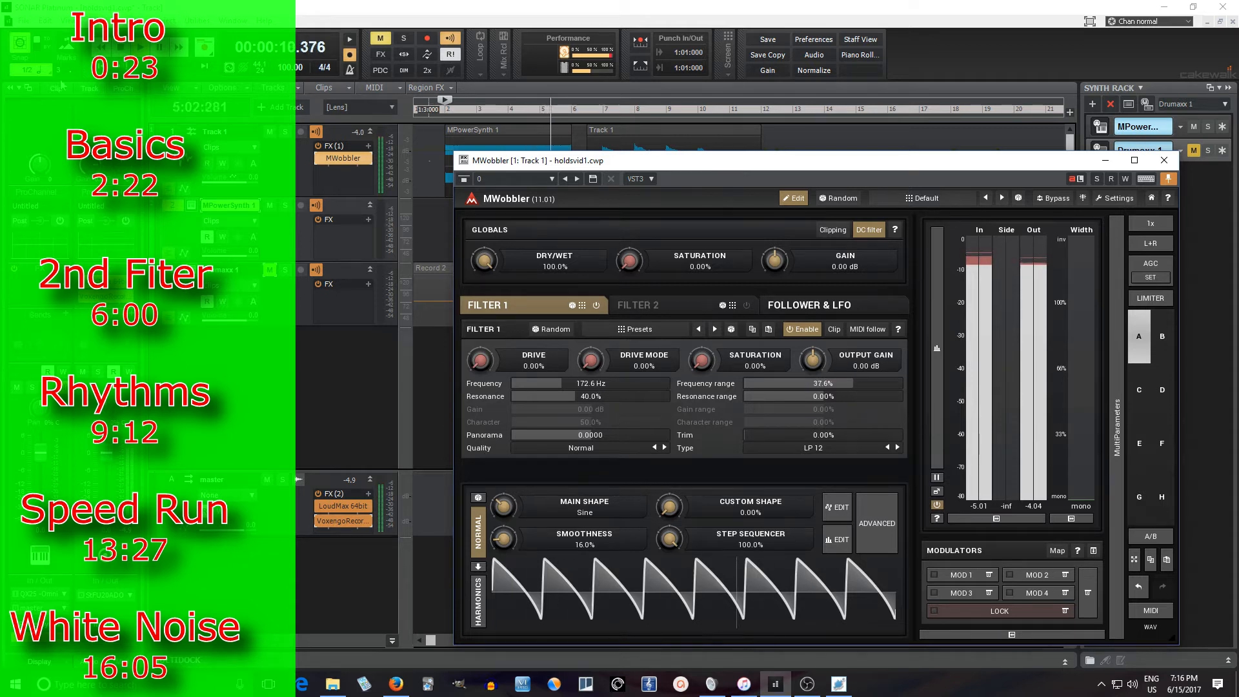
key(space)
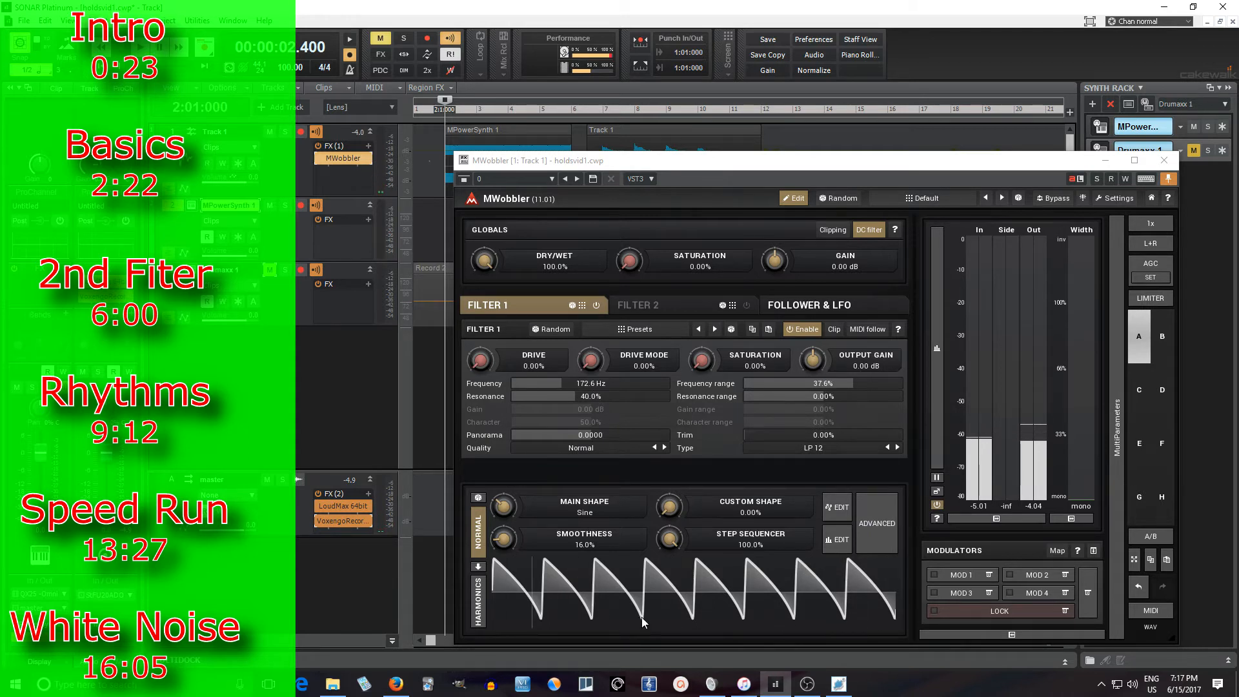
Try a 32.4% resonance range on Filter 1 during playback and reset it to 0%
drag(847, 395, 851, 389)
double_click(847, 396)
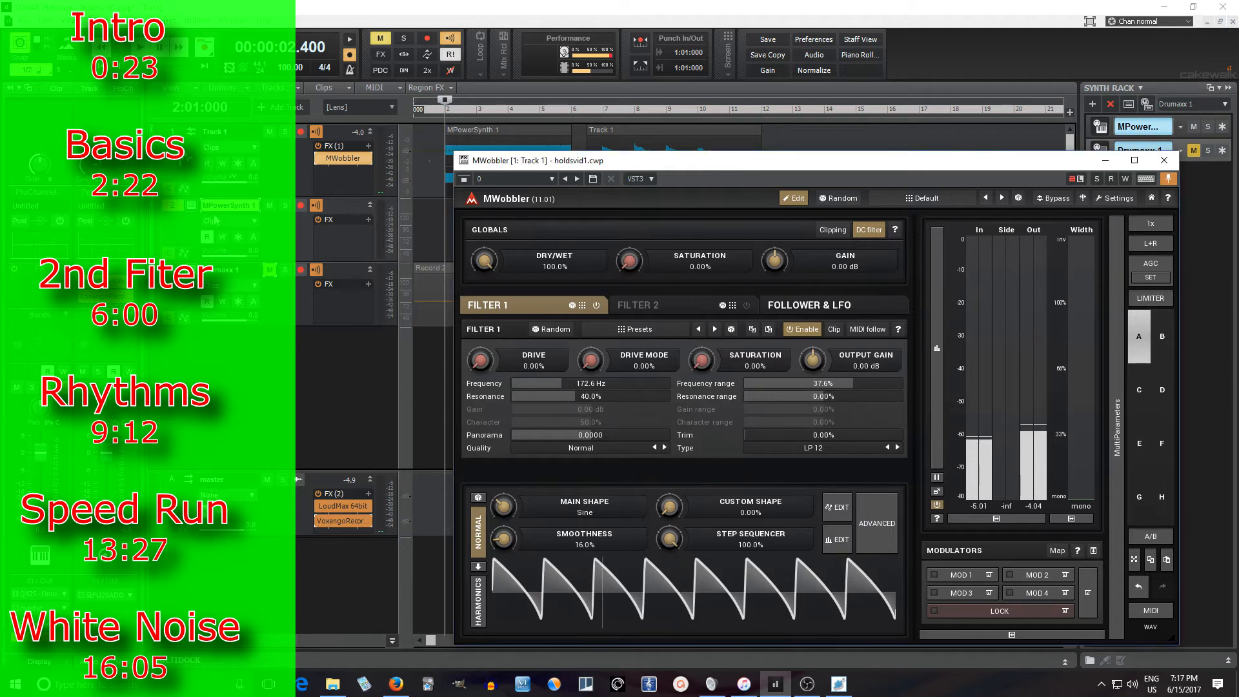
click(348, 239)
key(space)
drag(843, 395, 844, 376)
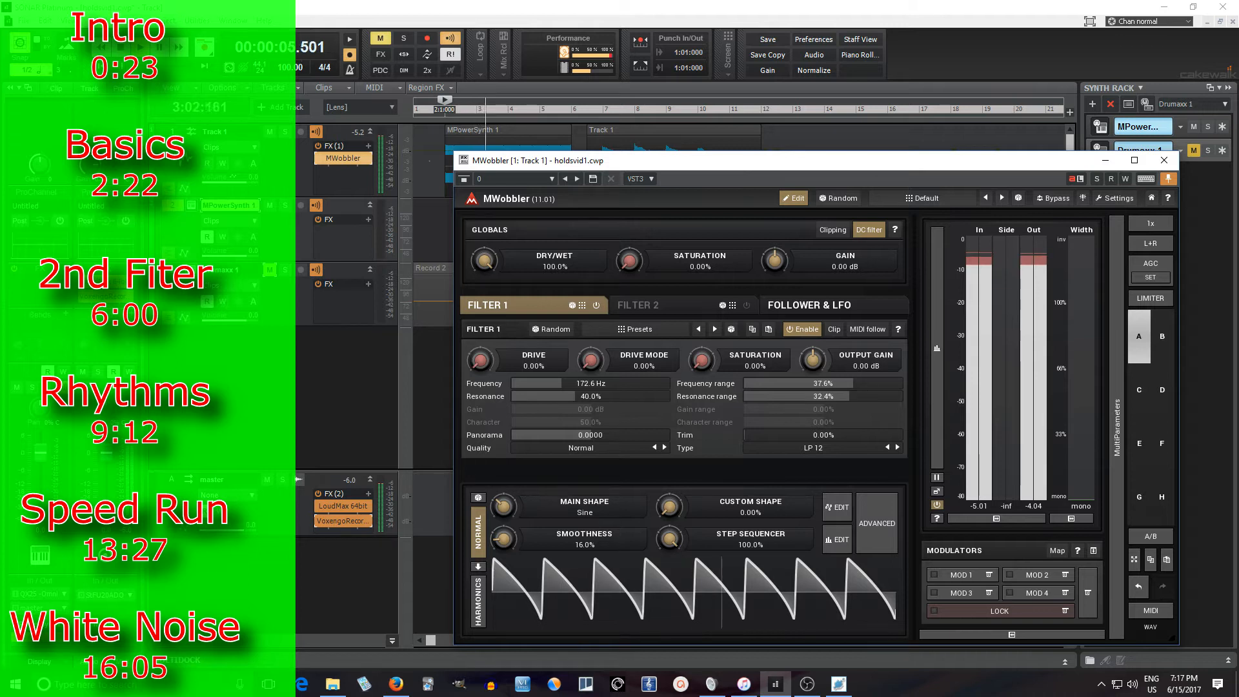
double_click(843, 396)
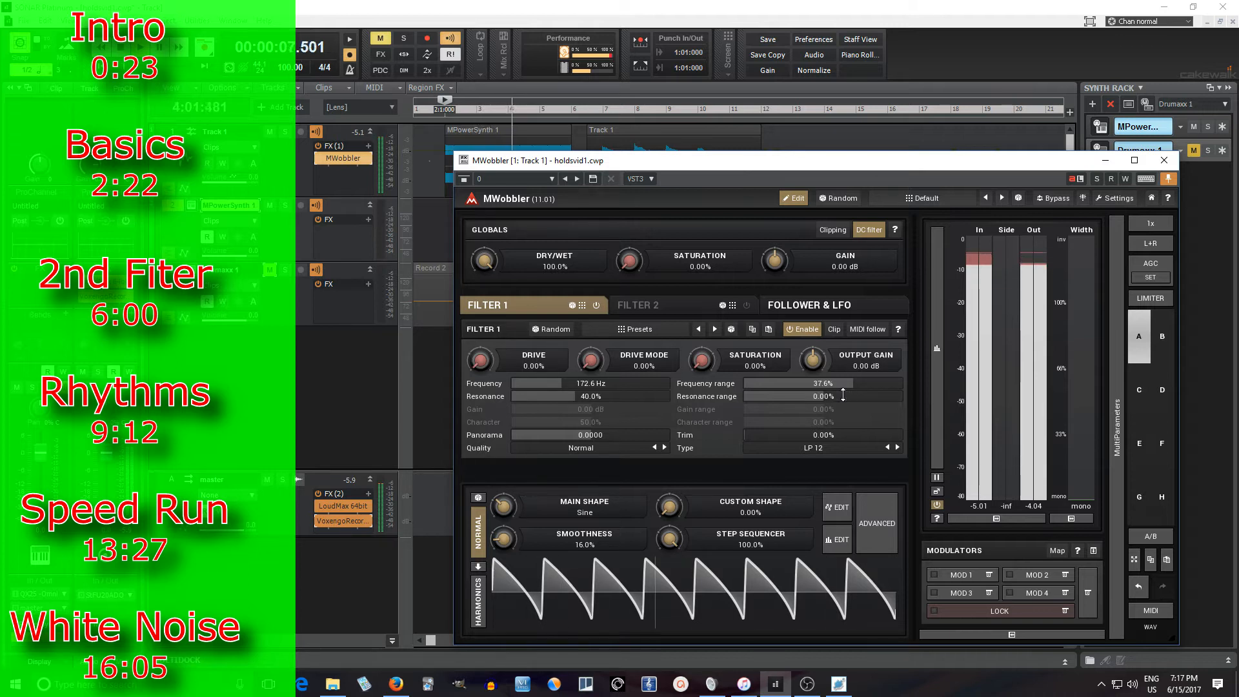
Set Filter 1's resonance to 30.6%, compare the LP 24 and LP 36 types during playback, and settle on LP 24
mouse_move(581, 397)
mouse_down()
mouse_move(594, 396)
mouse_move(559, 396)
mouse_up()
click(121, 46)
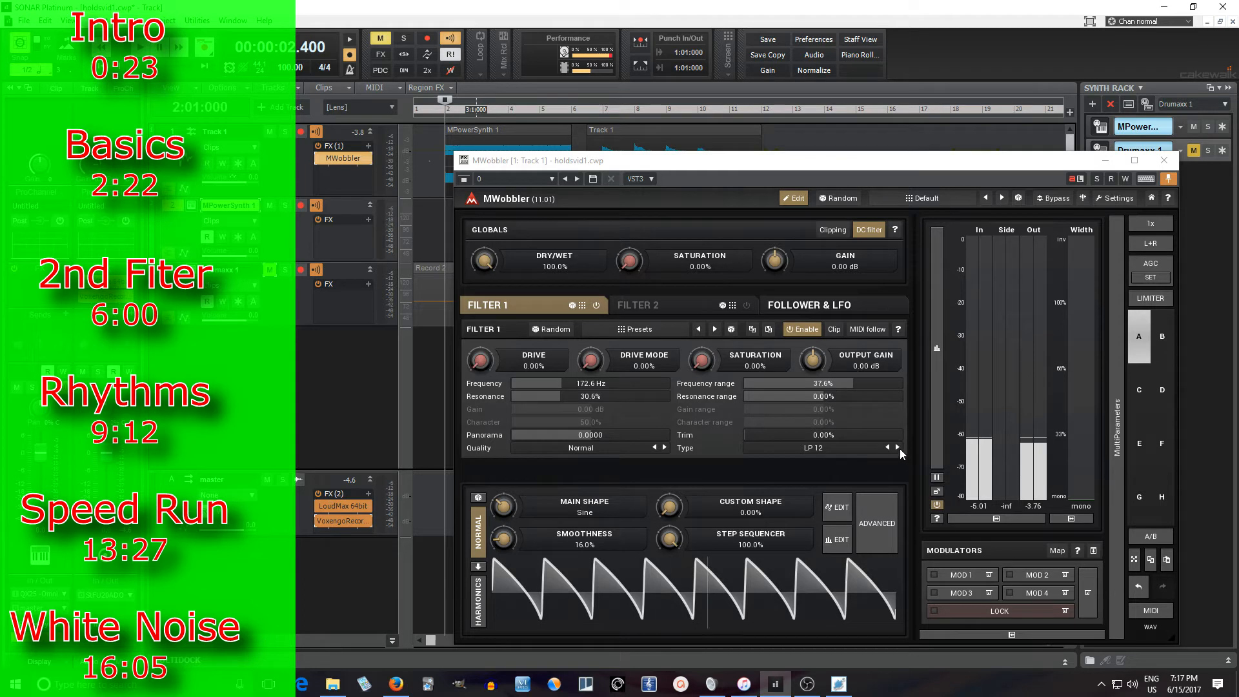
key(space)
click(897, 448)
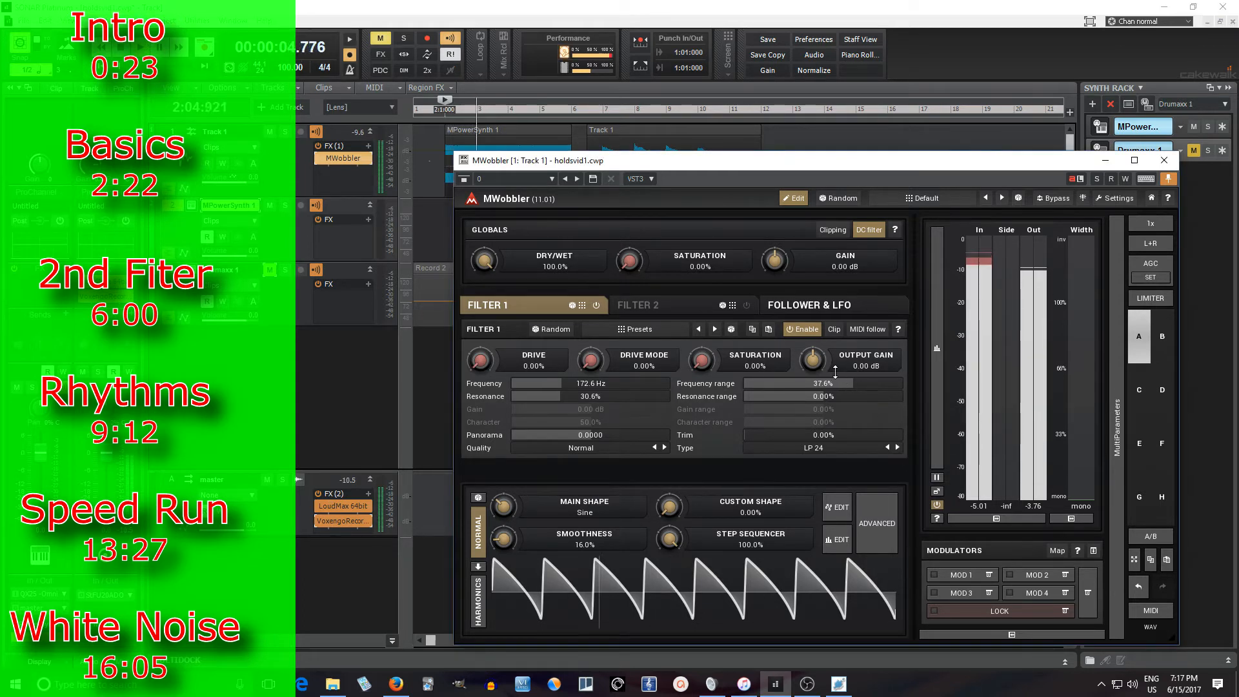
click(898, 447)
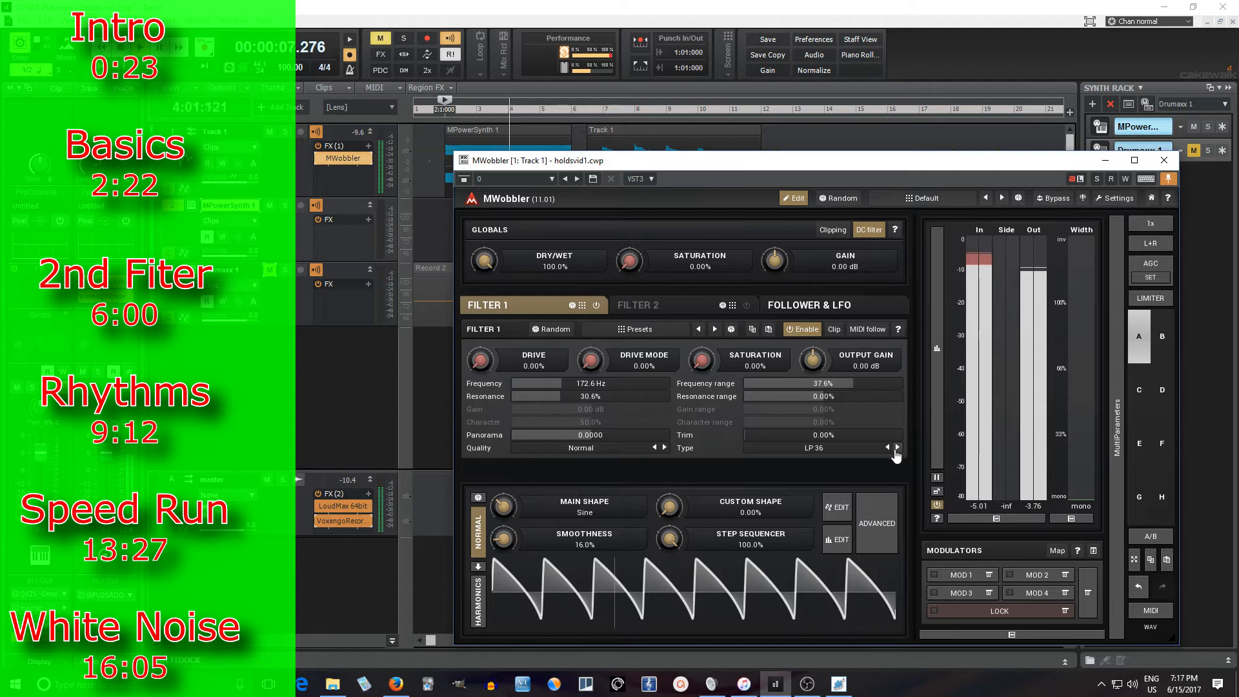
key(space)
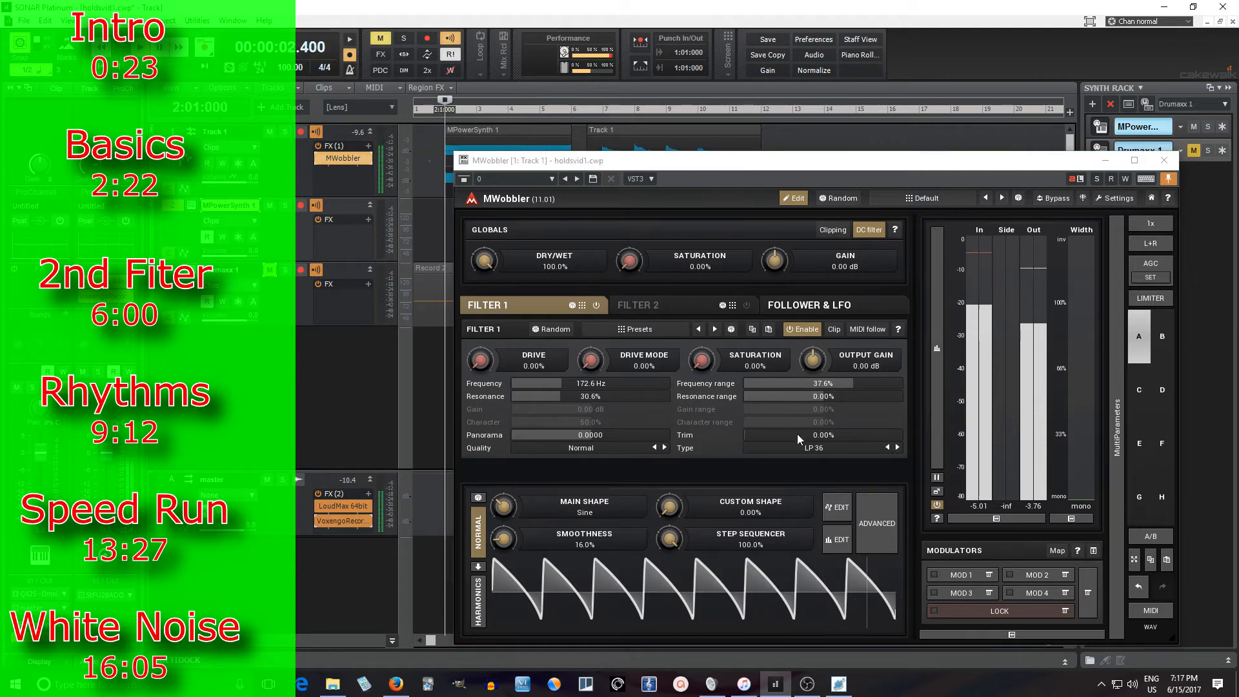
click(887, 447)
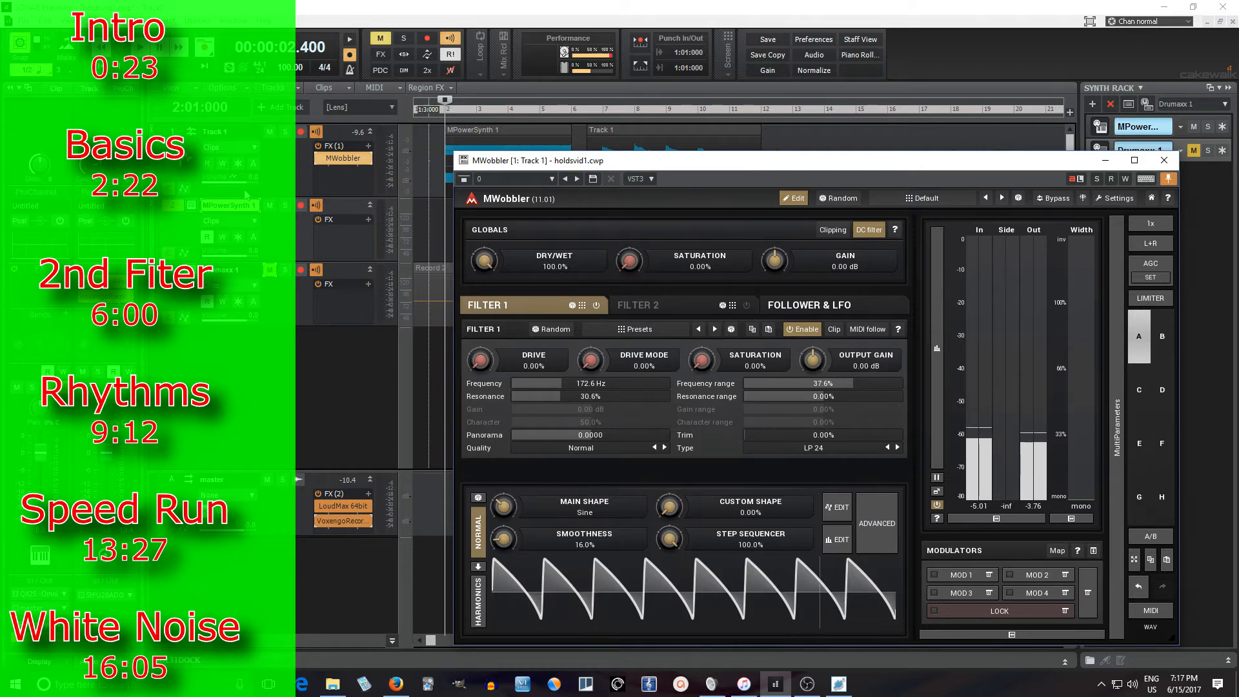
Audition Filter 1 with the trim raised to 77.8%, stop playback and reset the trim to 0%
click(142, 47)
drag(766, 435, 898, 435)
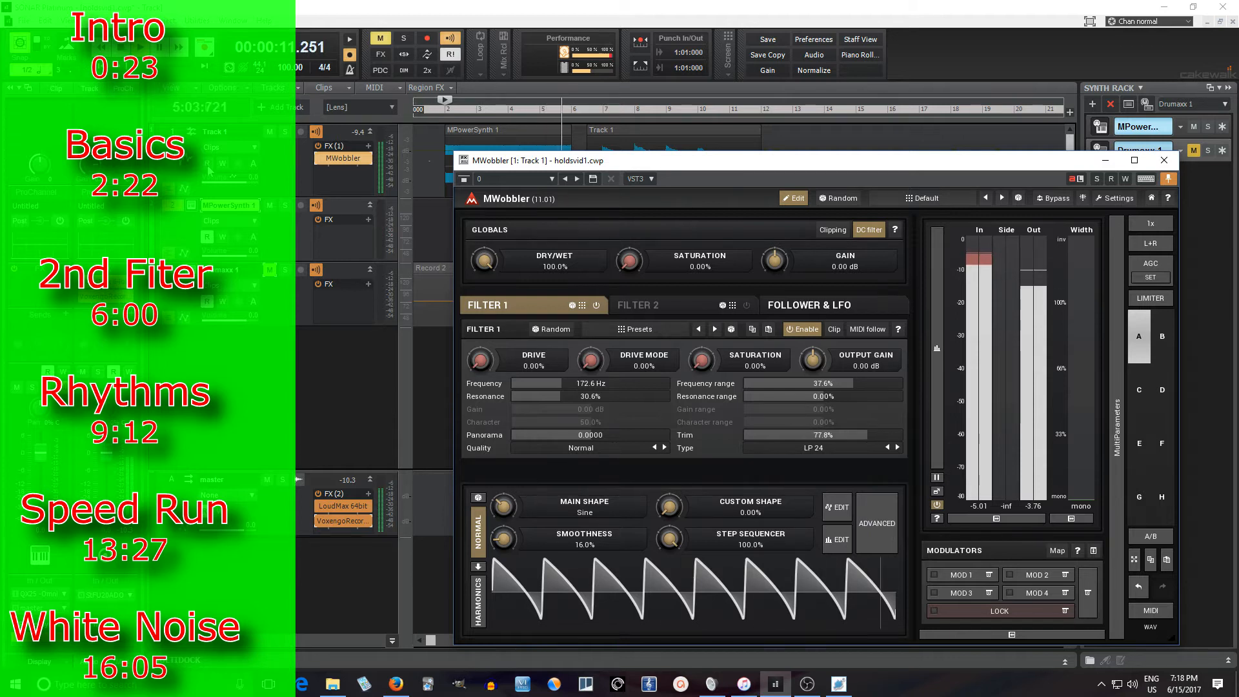
click(121, 47)
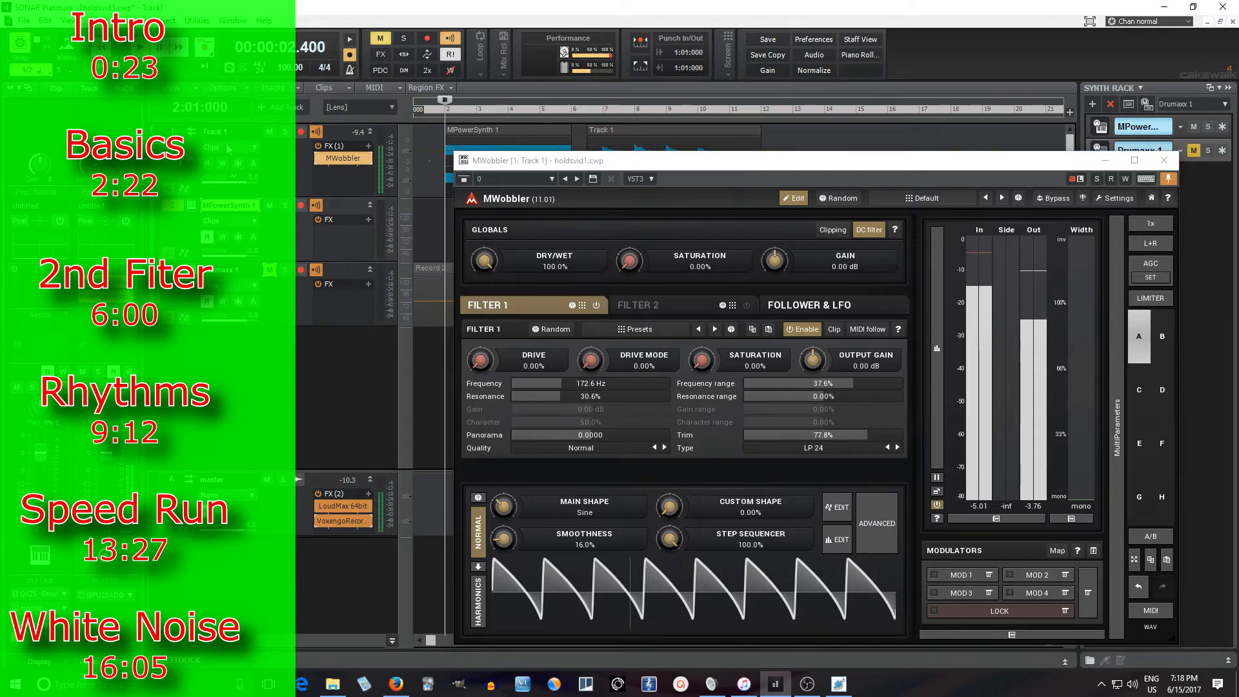
double_click(757, 435)
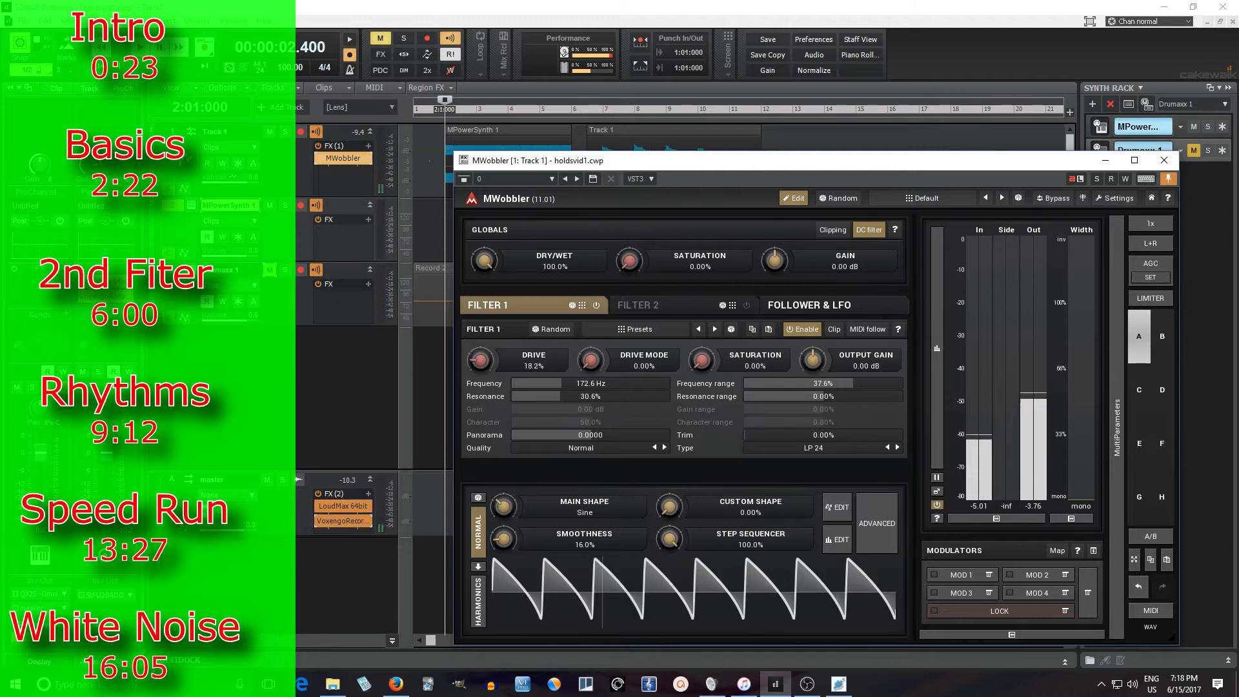
Audition Filter 1 with output gain at -11.14 dB and drive at 77.8%, stop playback and reset the drive
click(138, 50)
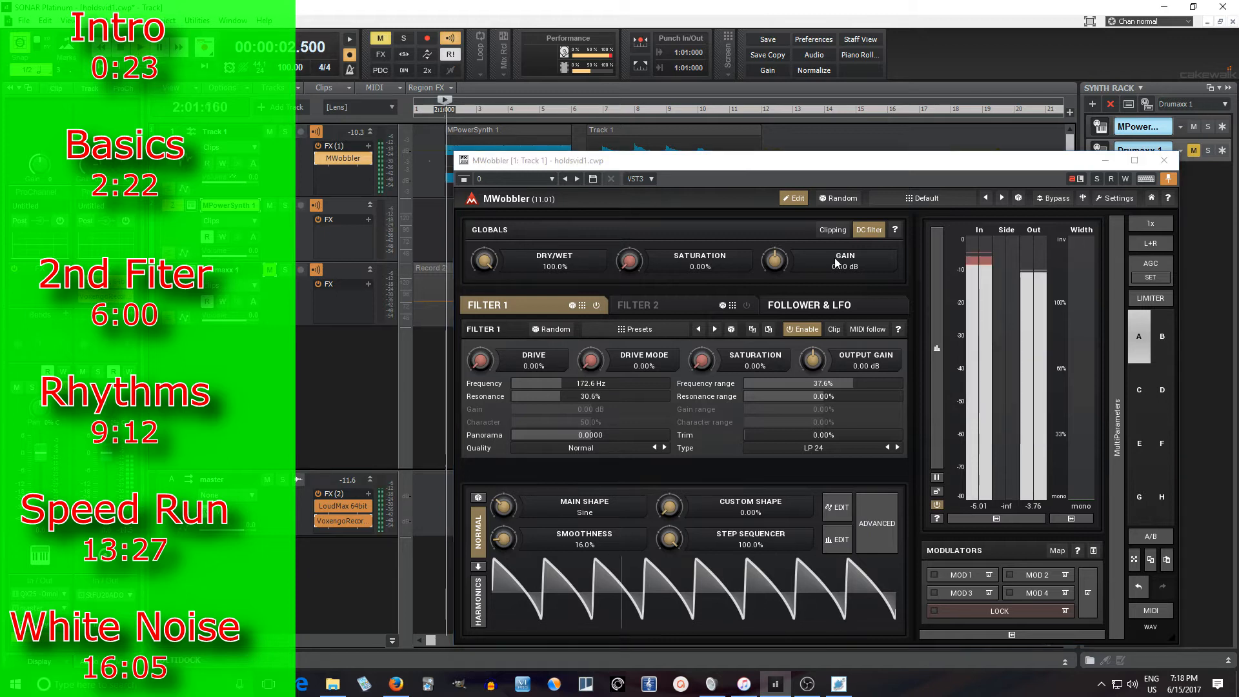
drag(812, 361, 676, 391)
drag(480, 360, 480, 260)
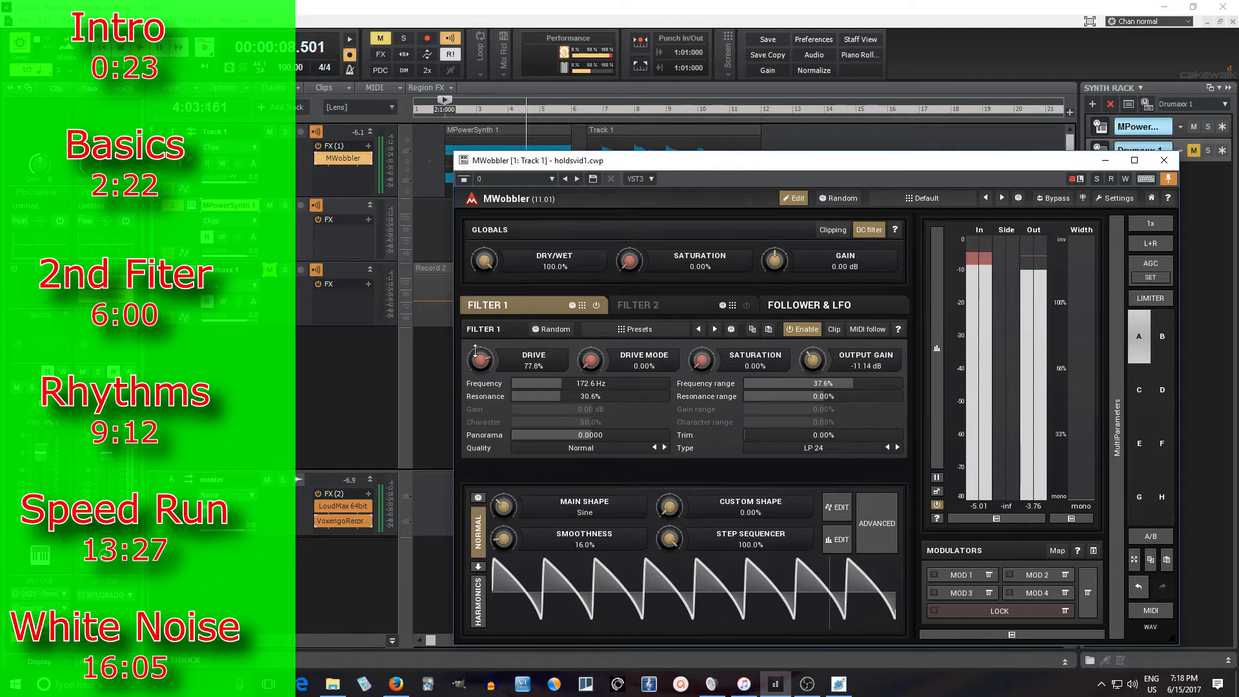
click(121, 48)
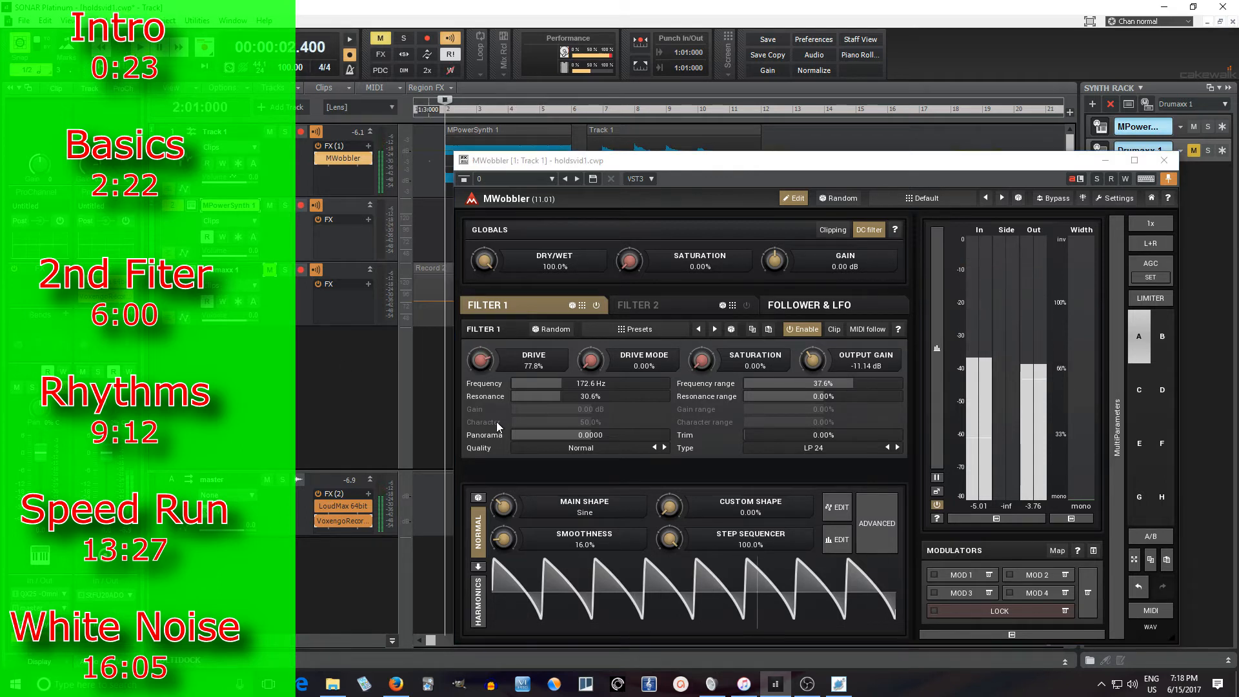
double_click(484, 359)
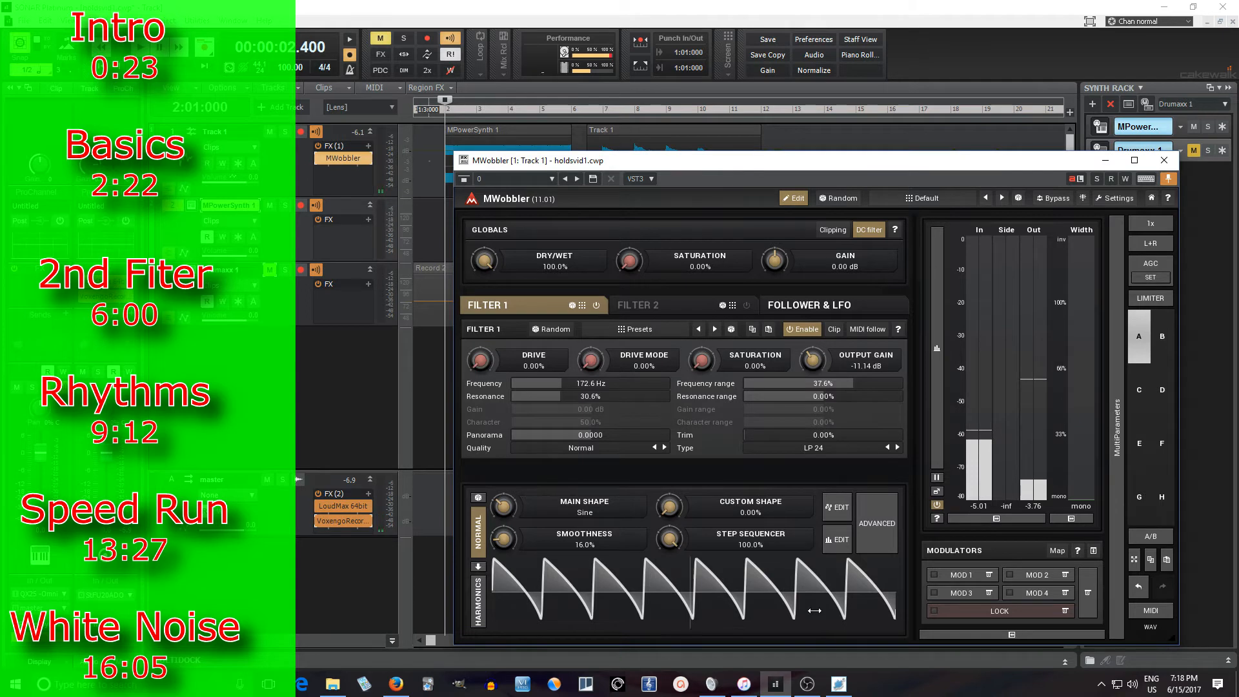
Play the clip with Filter 1's drive at 65.6% and resonance at 76.0%, and stop playback
click(141, 48)
drag(482, 360, 481, 276)
drag(559, 396, 632, 396)
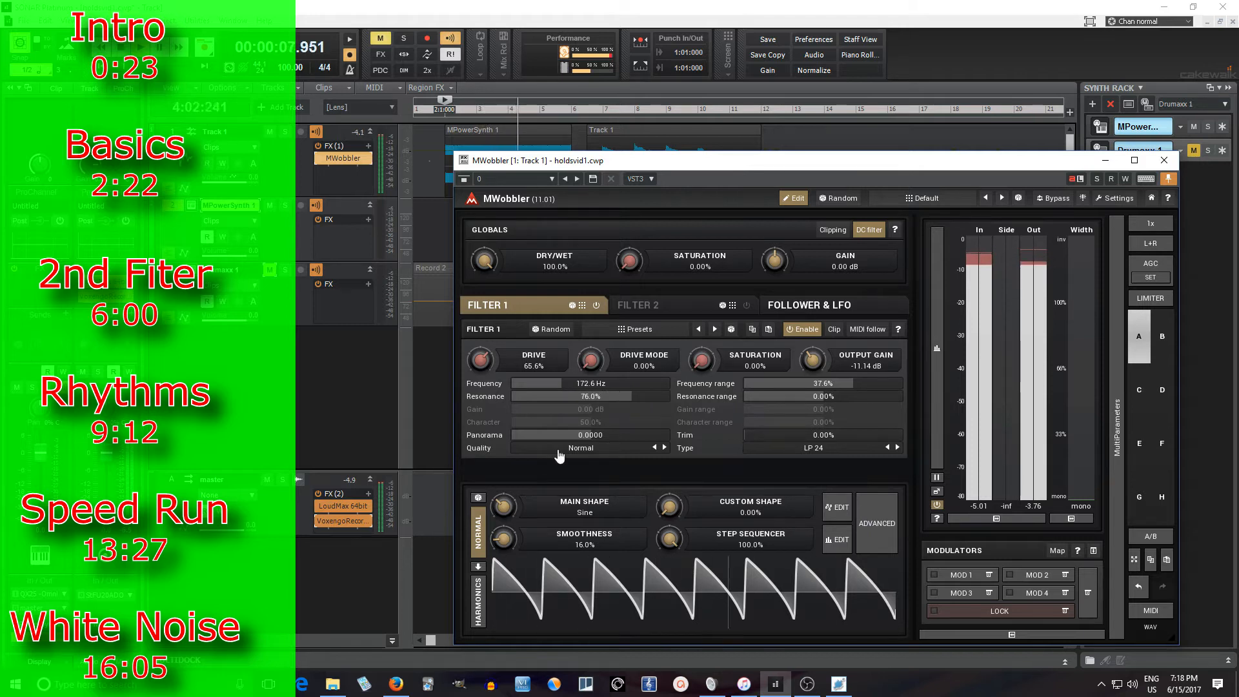
click(121, 48)
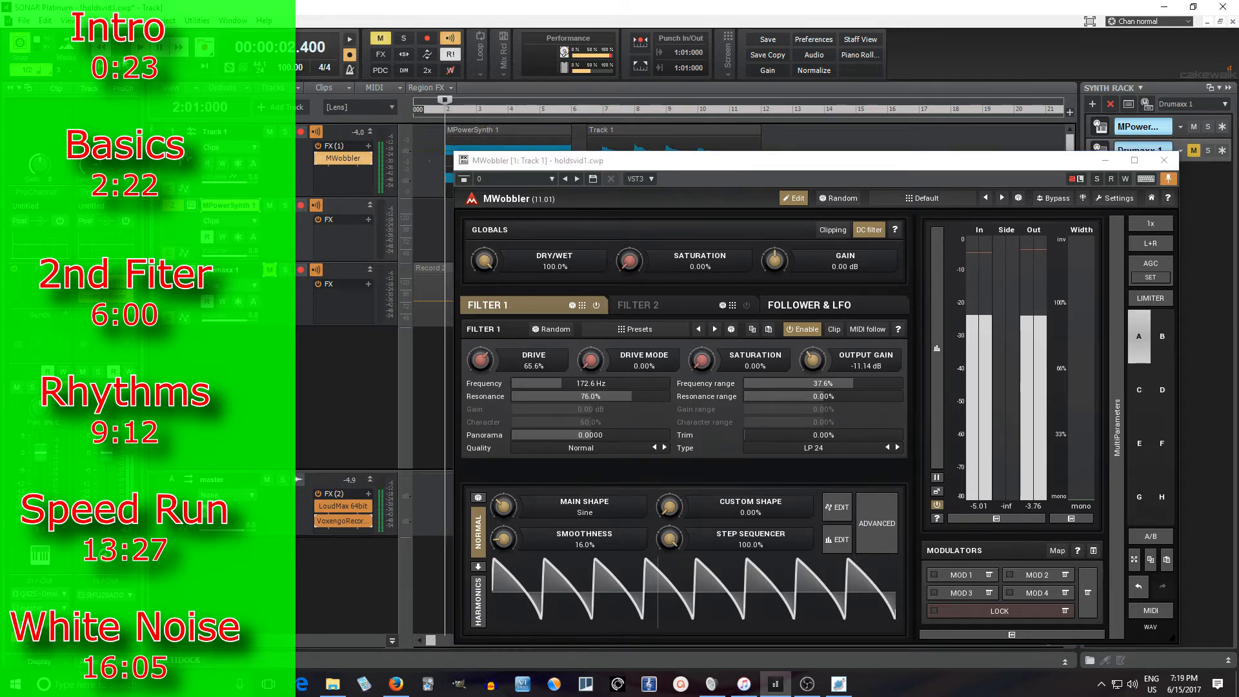
Reset Filter 1's resonance to 40%, its drive to 0% and its output gain to 0 dB
double_click(538, 392)
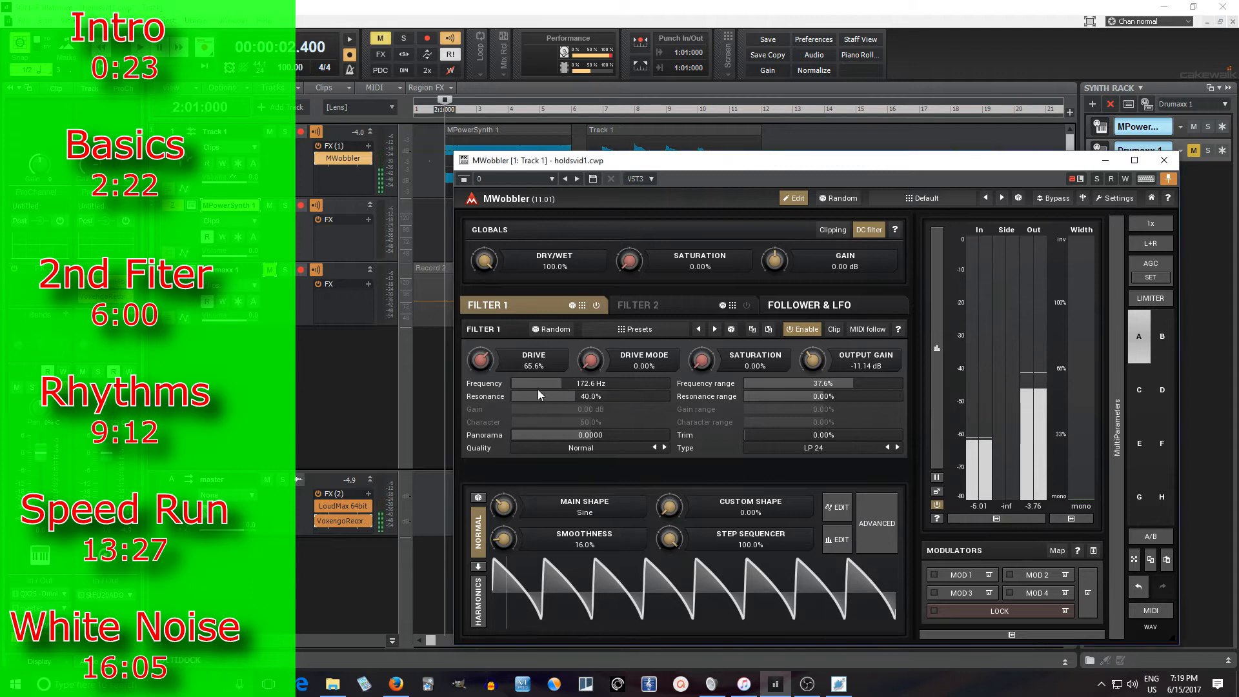
double_click(482, 359)
double_click(816, 367)
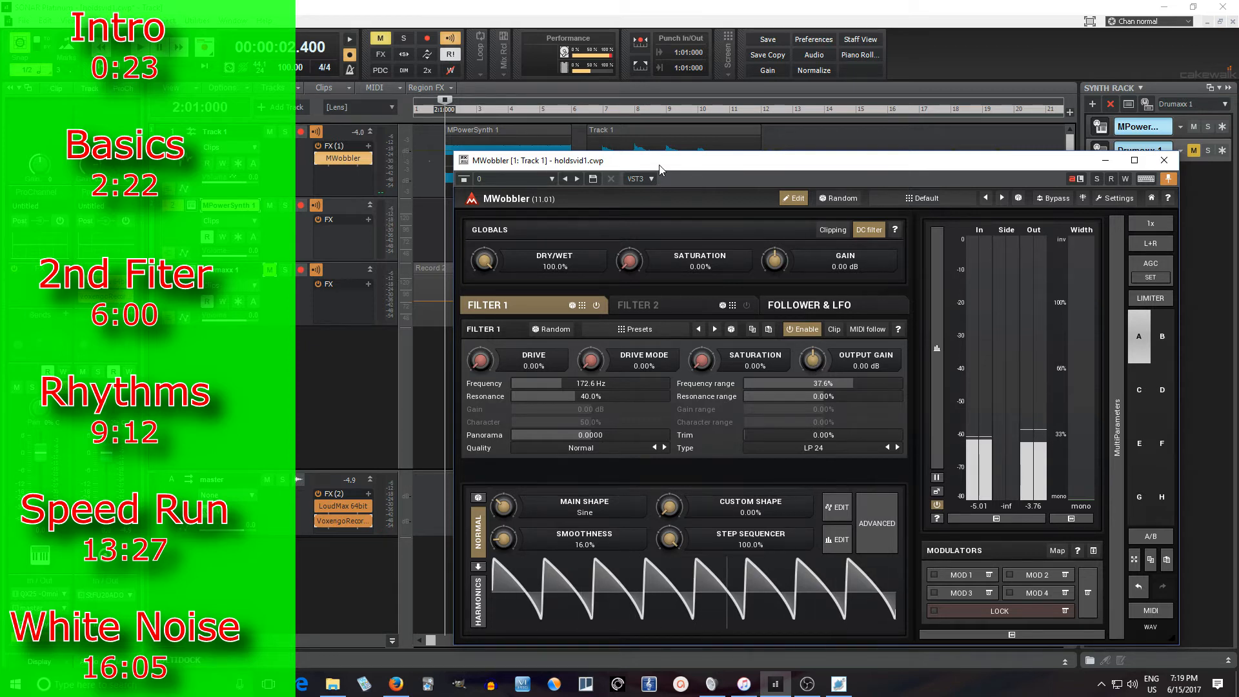
Enable Filter 2, sweep its frequency during playback, stop the clip and reset the frequency to 800 Hz
drag(659, 165, 622, 136)
click(639, 277)
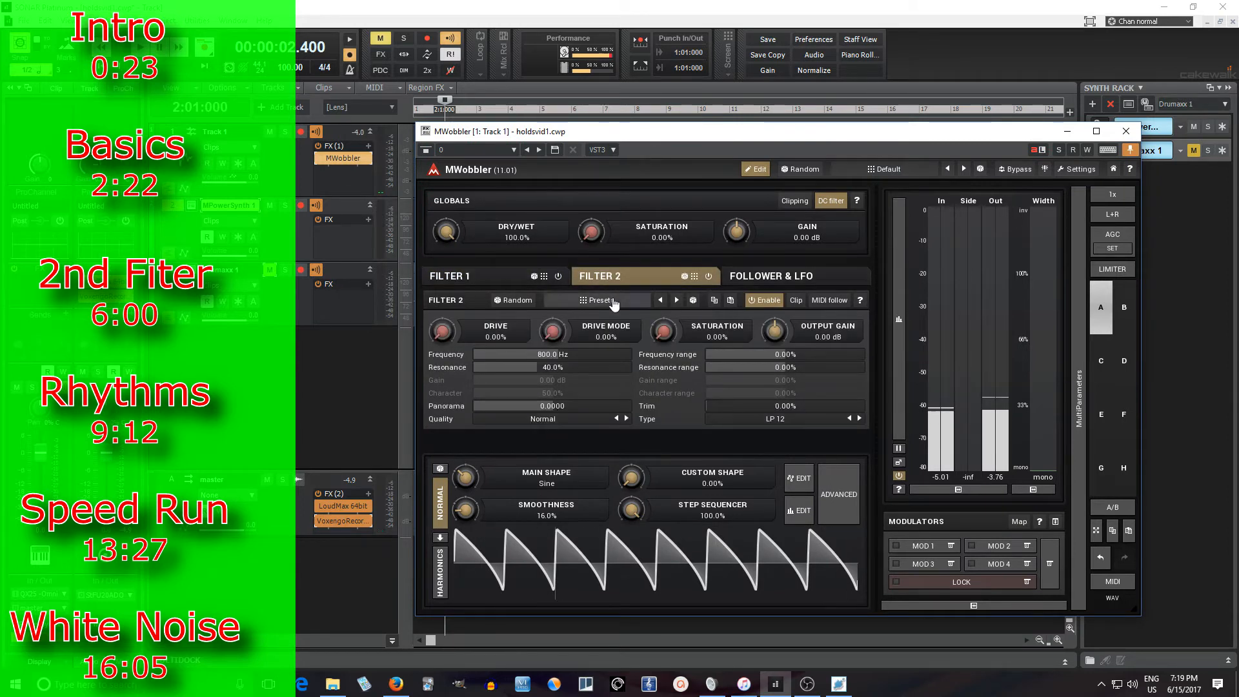
key(space)
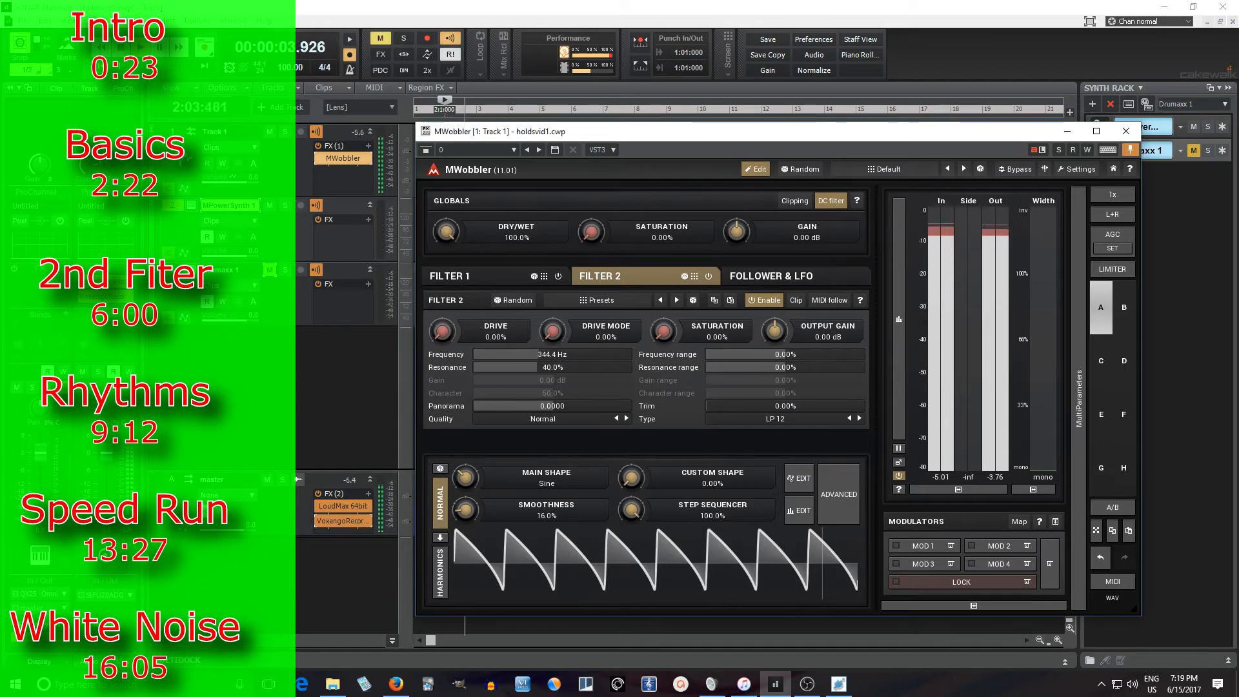
drag(558, 359, 611, 359)
key(space)
double_click(582, 351)
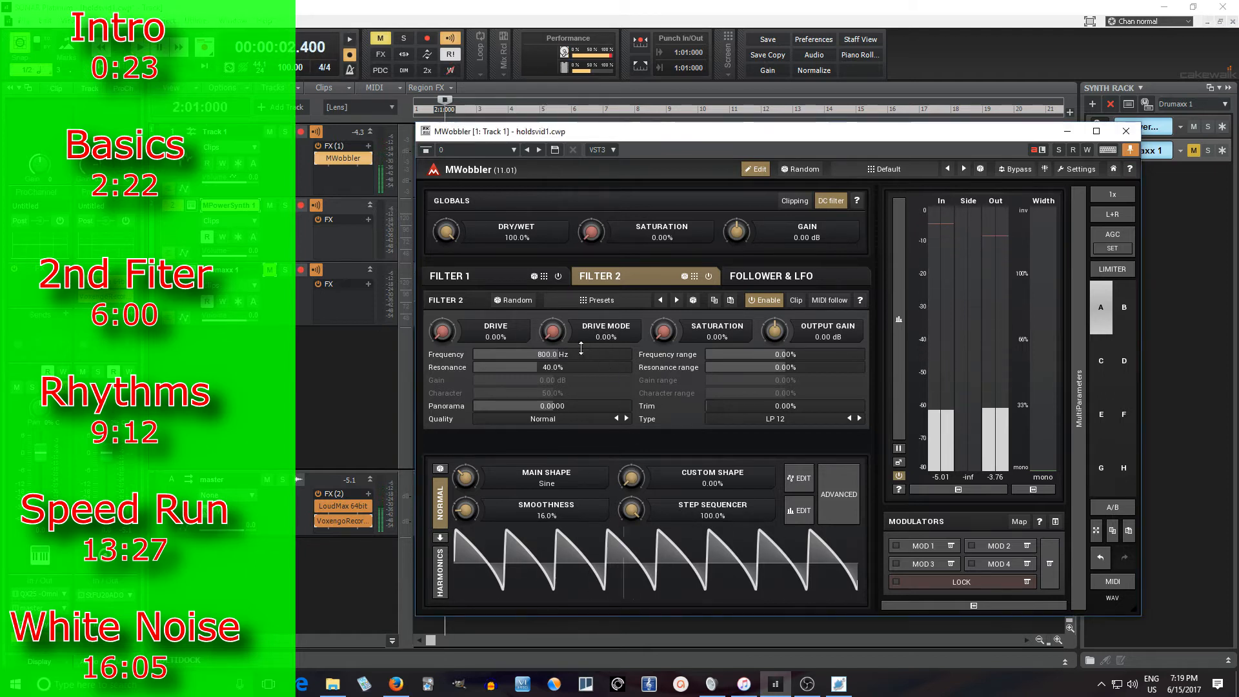
Use Clear & Learn to assign Filter 2's frequency to Modulator 1 over a range of 66.54 Hz to 2075 Hz
click(953, 553)
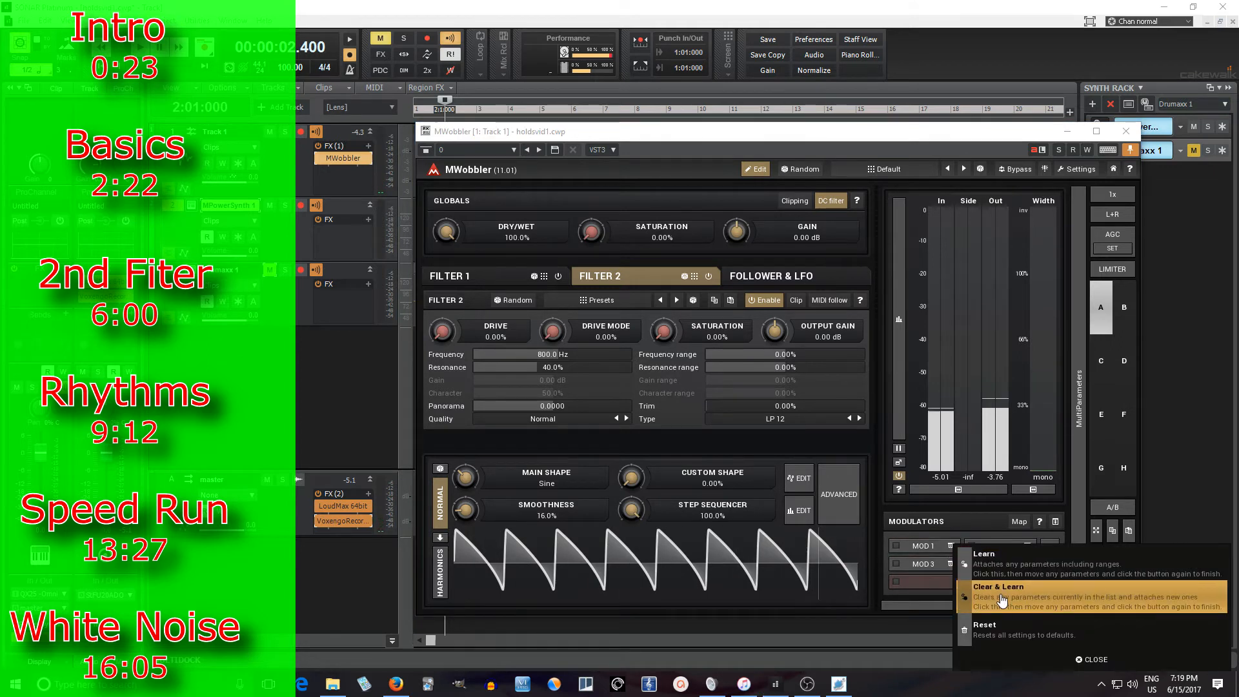
click(987, 587)
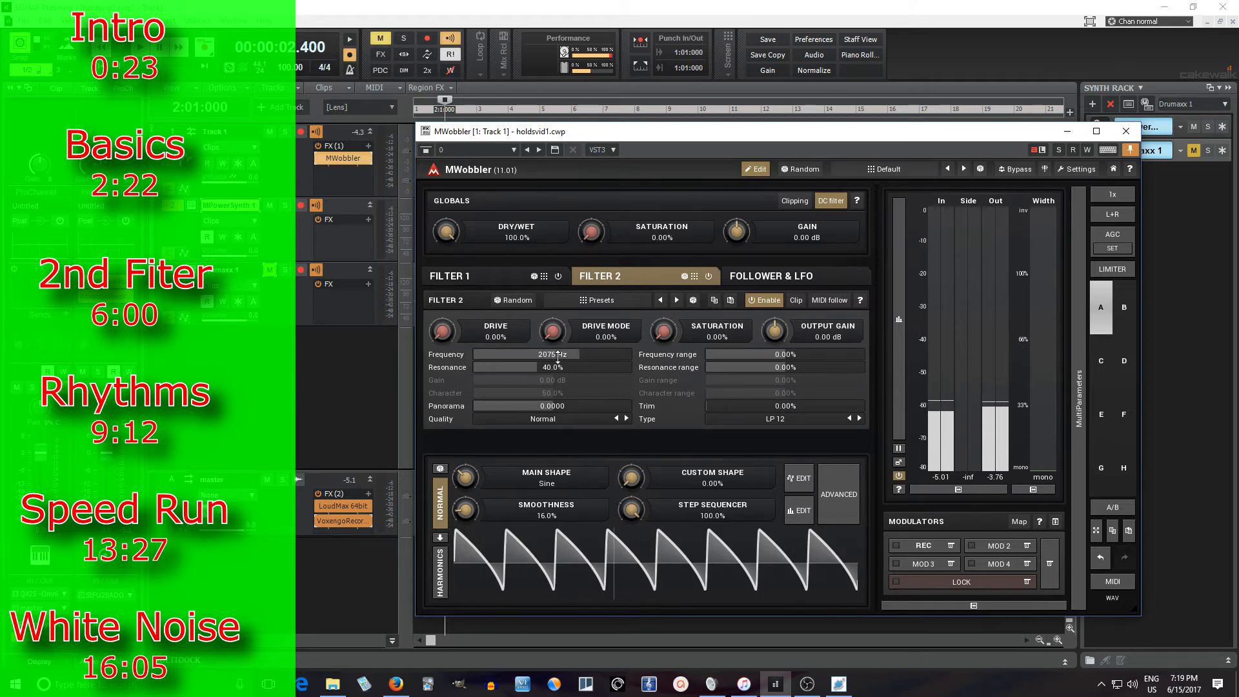
click(897, 548)
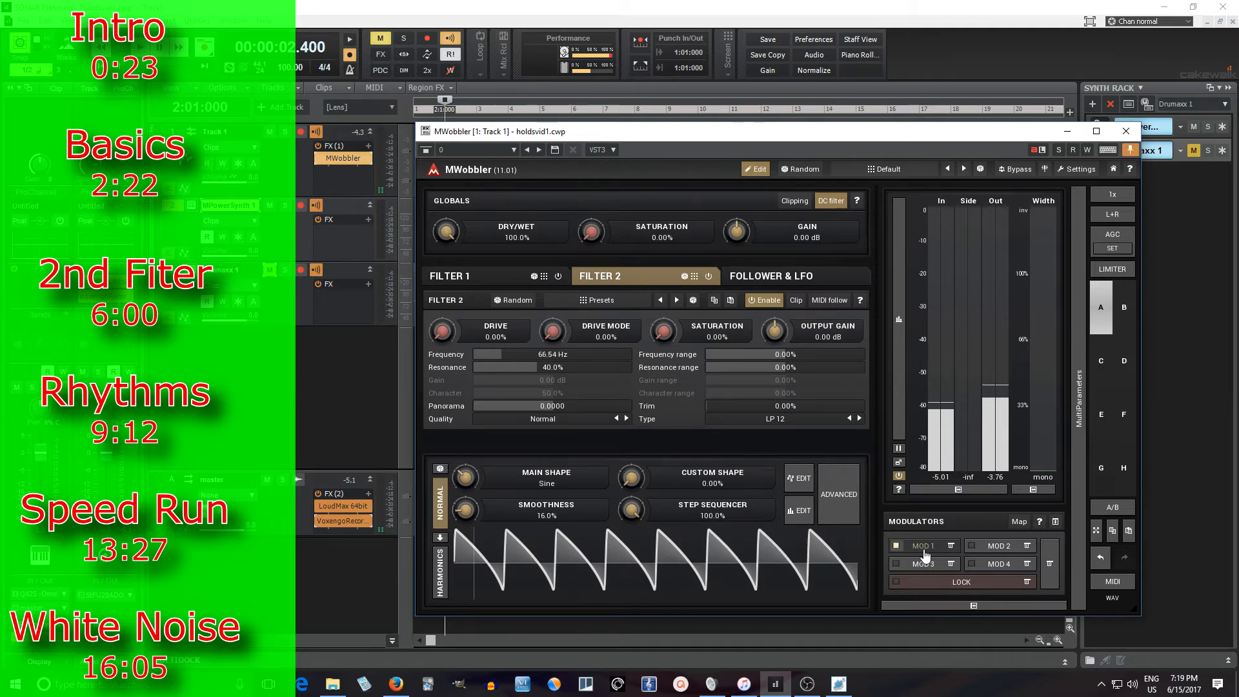
Switch Modulator 1 to envelope mode and set its ADSR sync to Straight
click(924, 547)
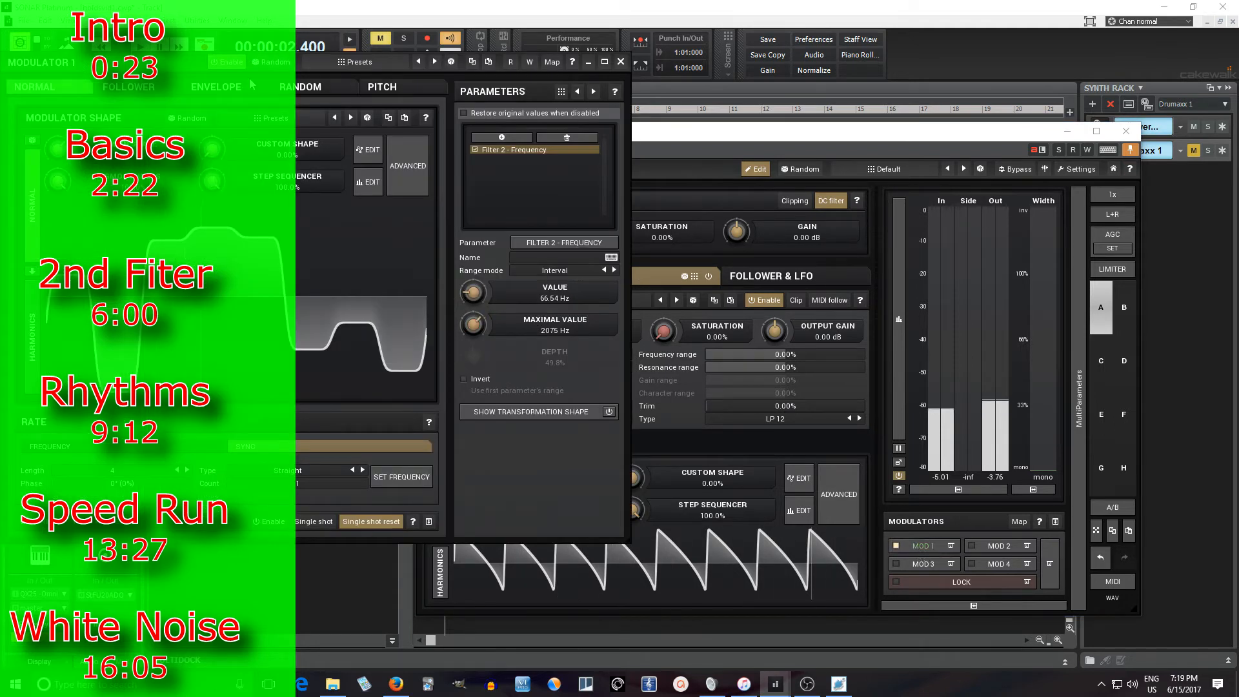
drag(178, 62, 806, 222)
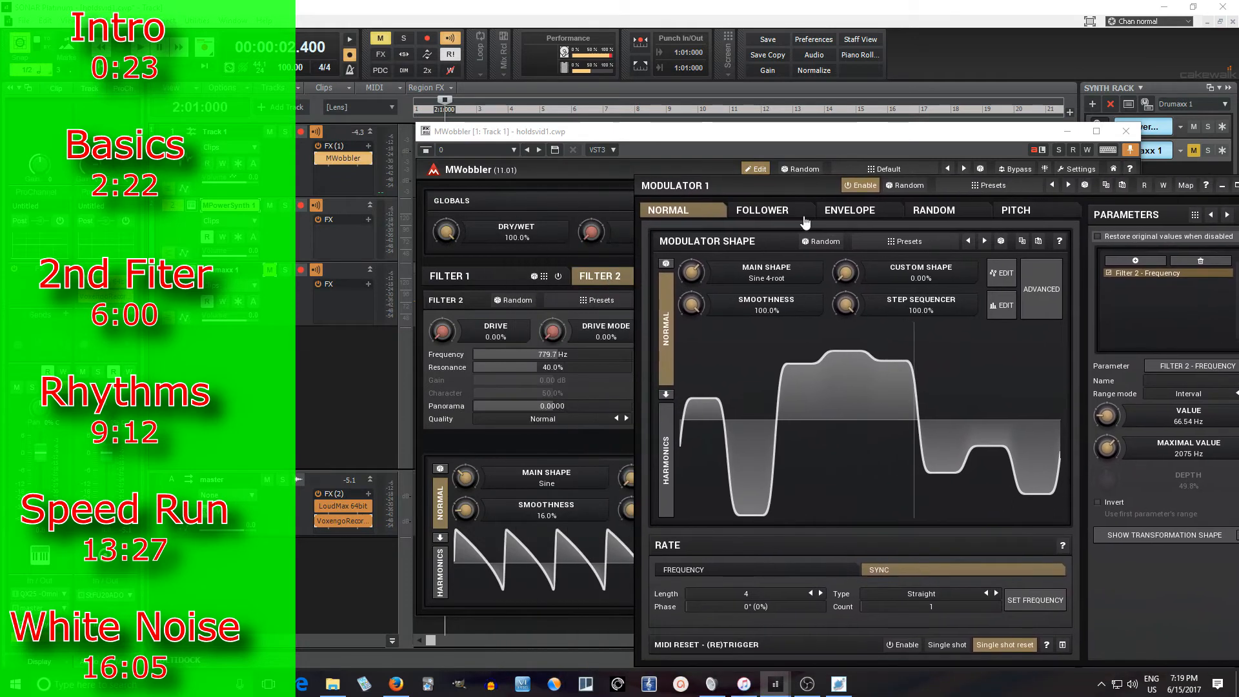
click(850, 210)
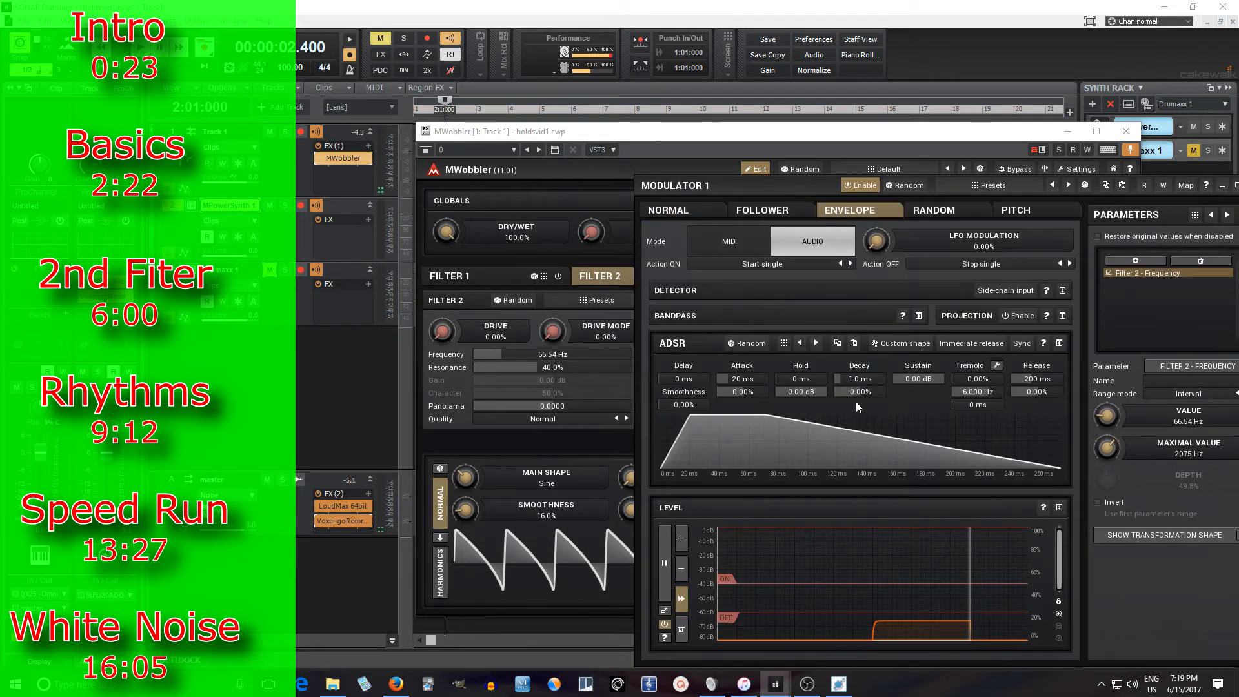
click(1022, 343)
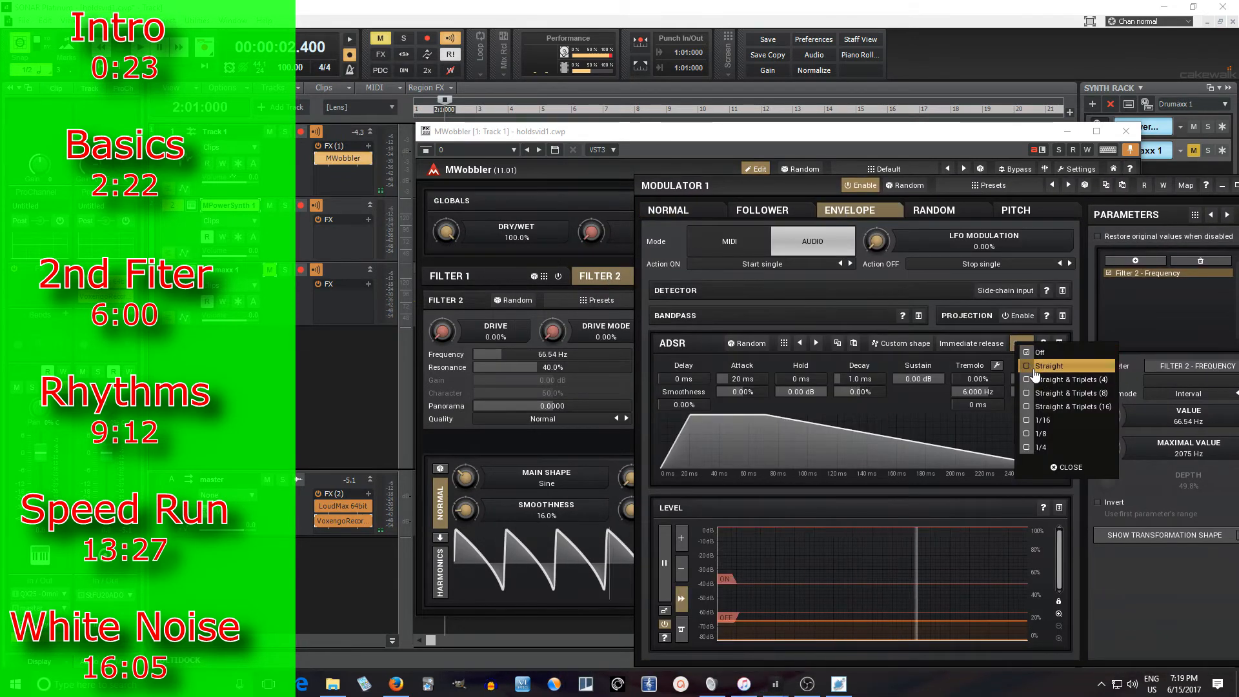
click(1034, 366)
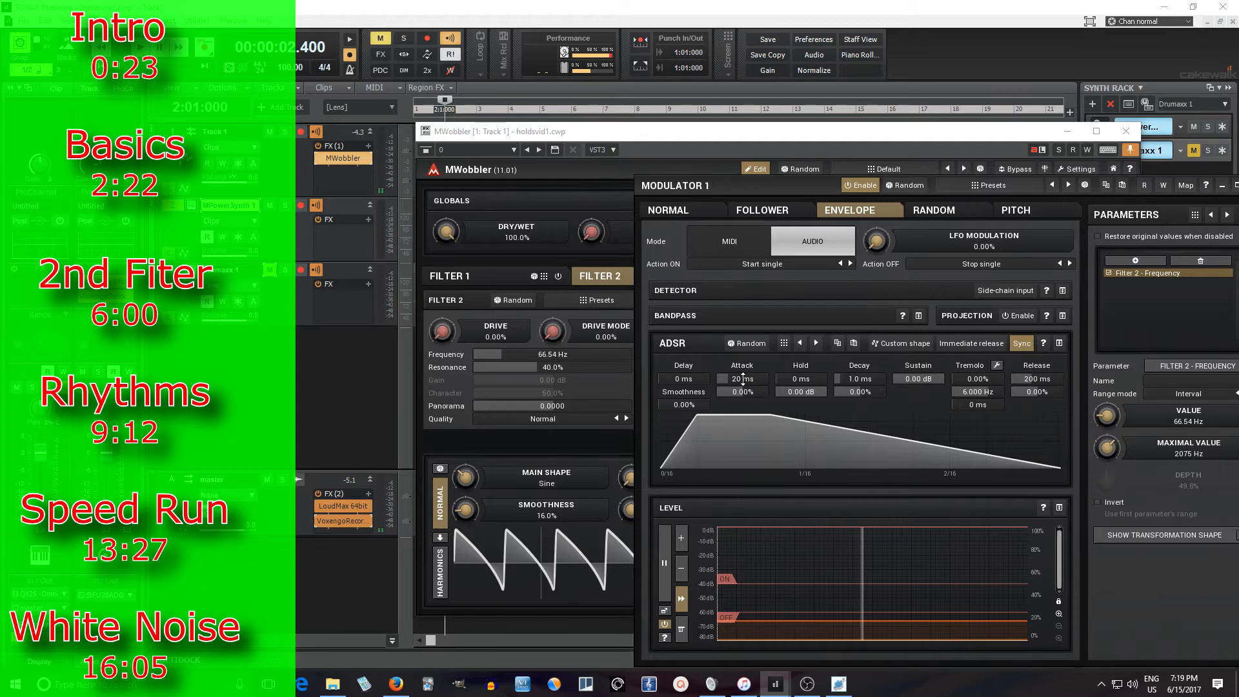
Set the envelope's attack to 6546 ms and close Modulator 1's settings
drag(743, 378, 743, 258)
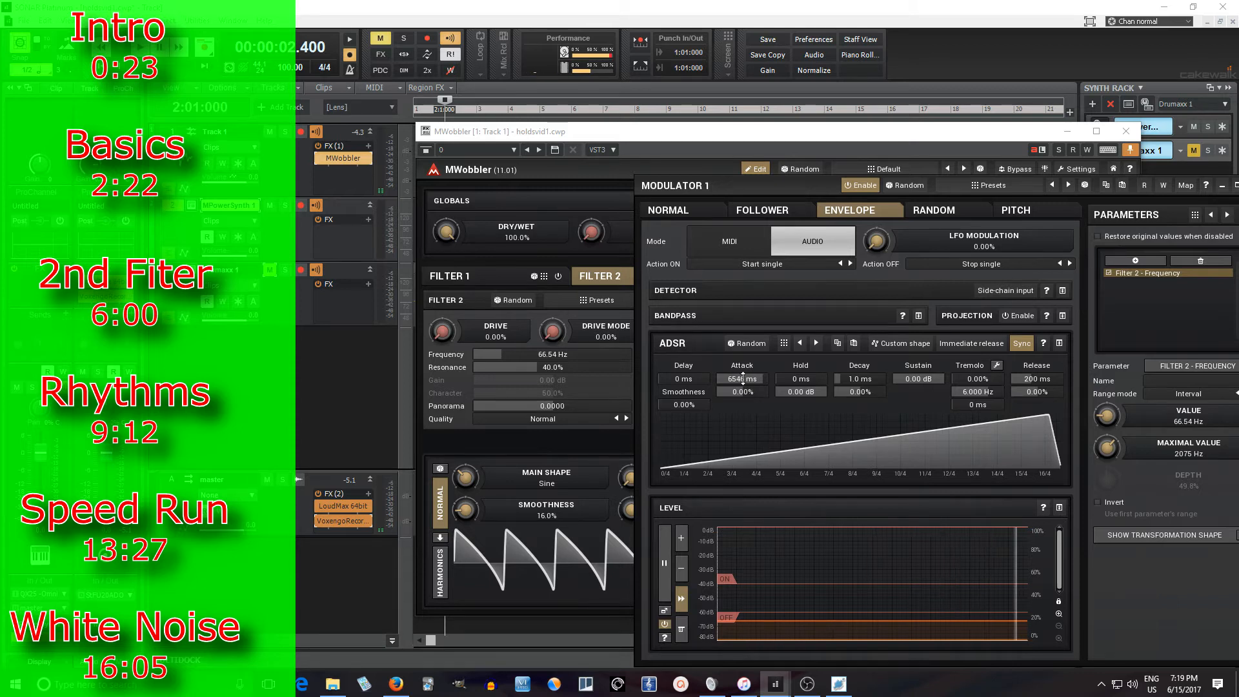
drag(780, 187, 332, 455)
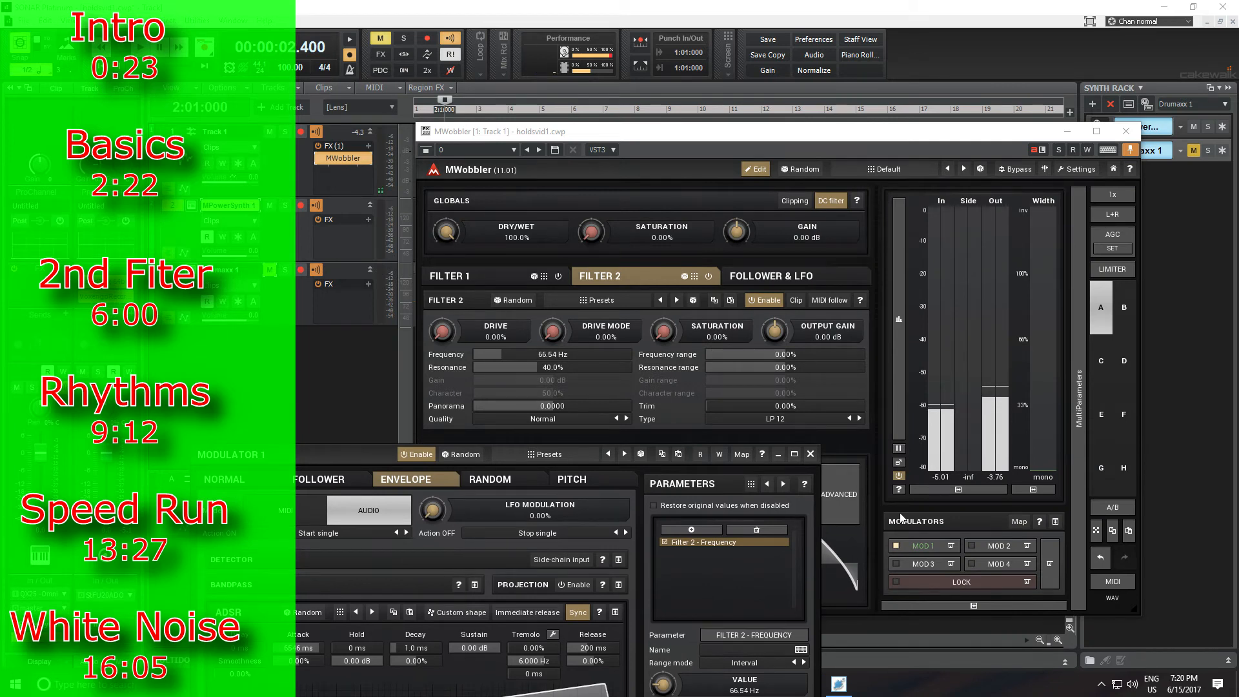
click(812, 455)
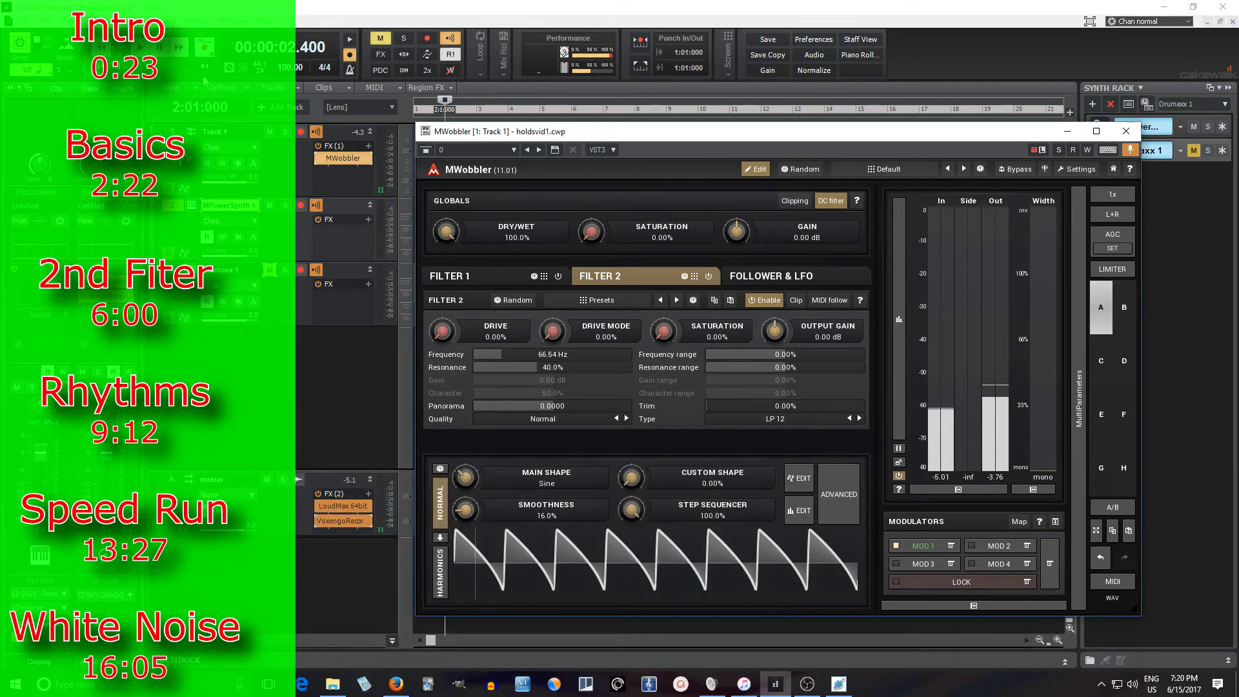
Play the clip to hear the slow envelope sweep, stop it and switch off Modulator 1
key(space)
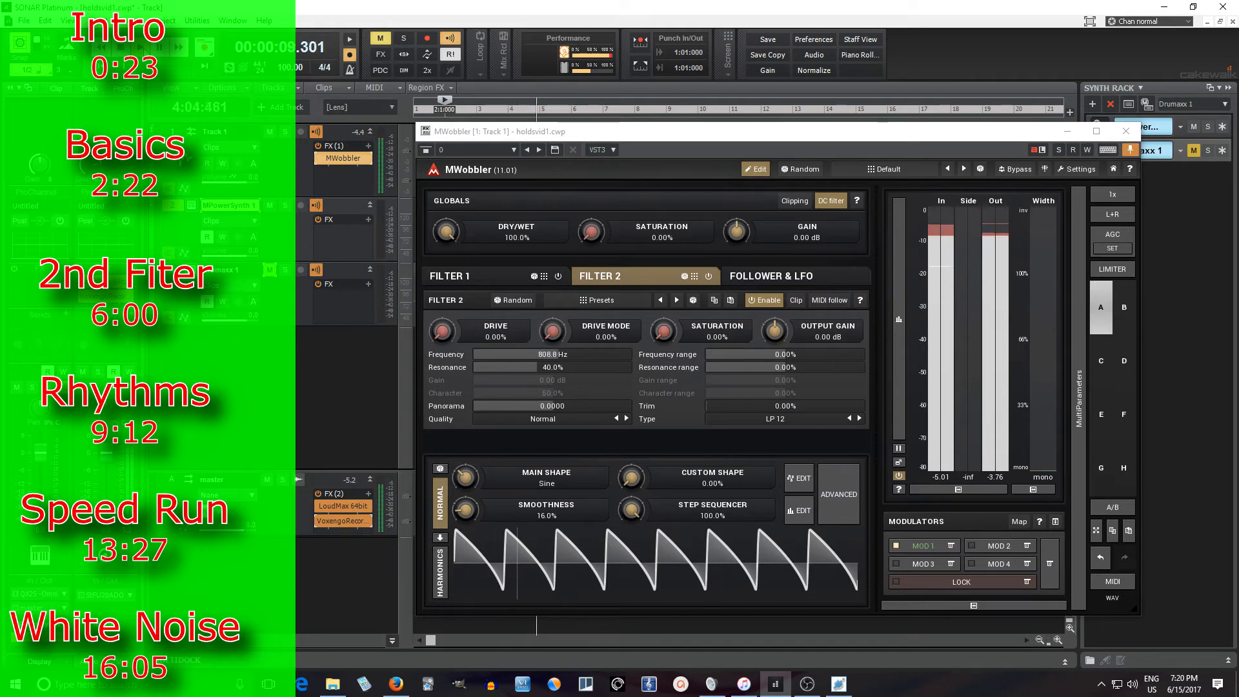
key(space)
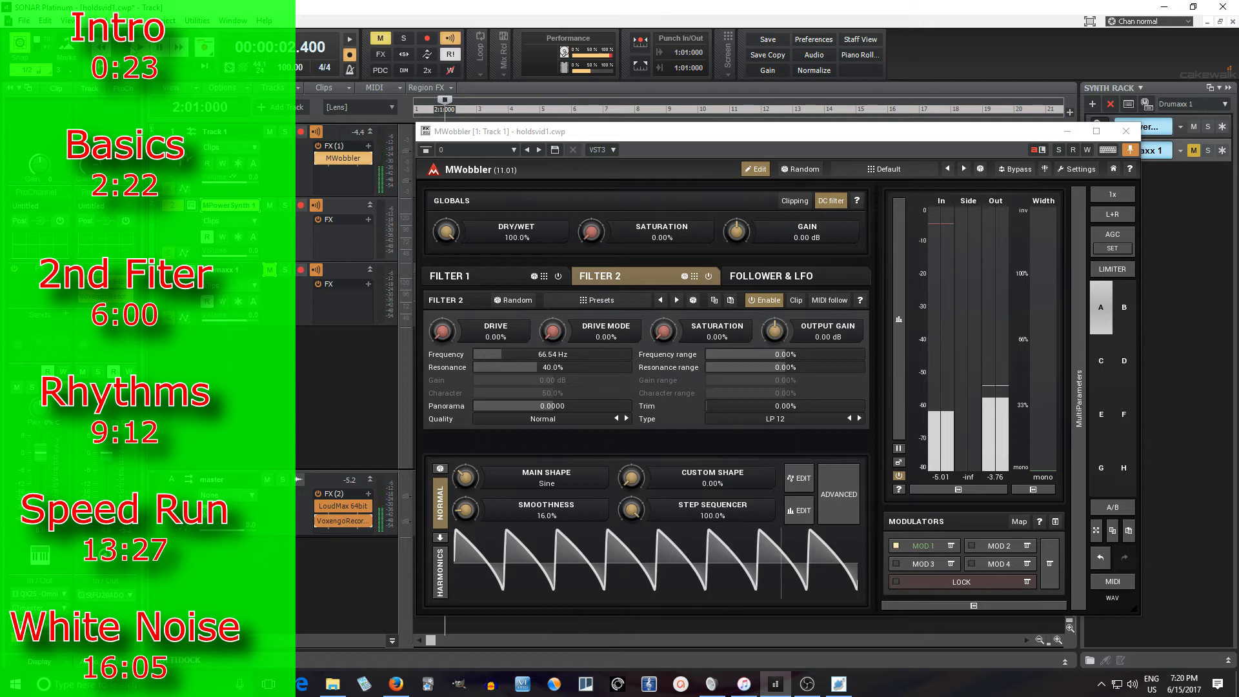
click(897, 547)
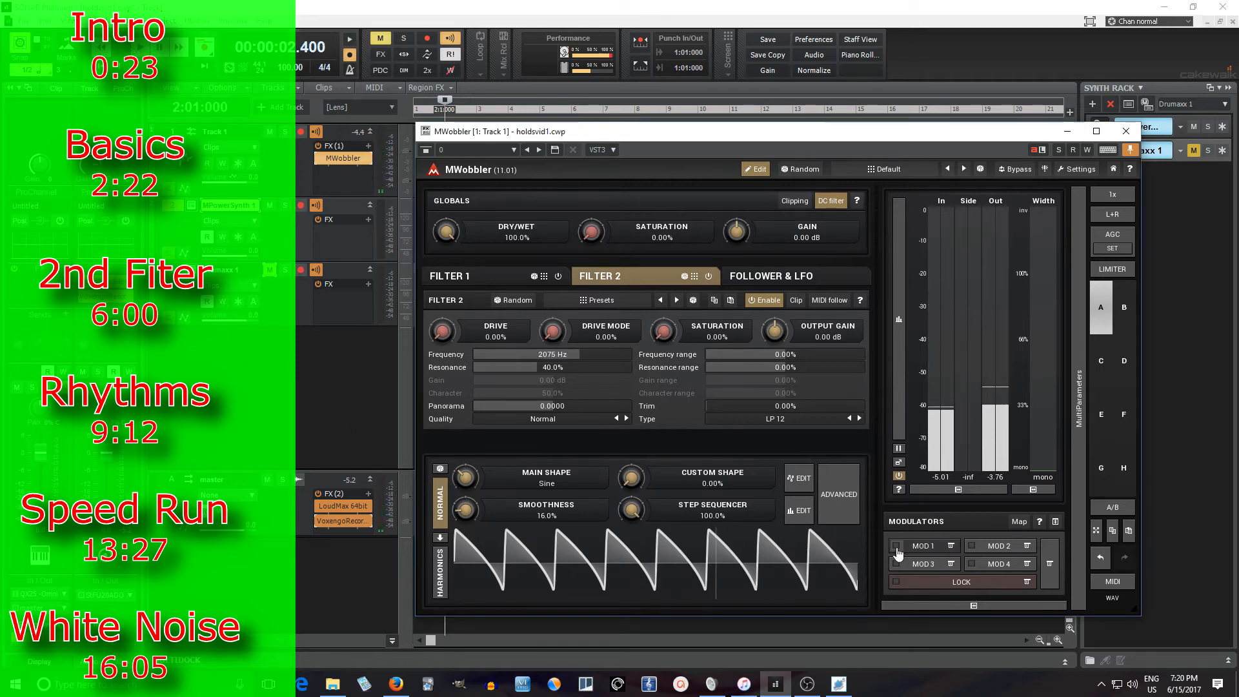
Change Filter 2's type to Harmonics and lower its output gain to -13.06 dB
drag(563, 357, 564, 386)
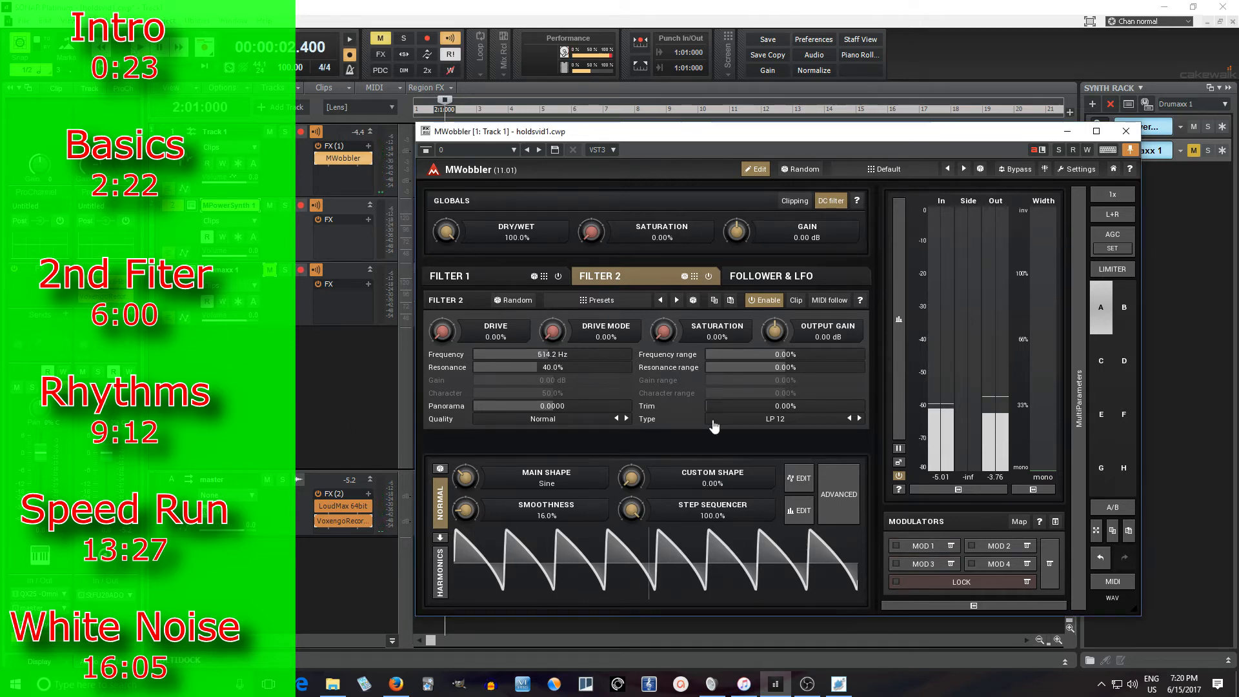
click(778, 421)
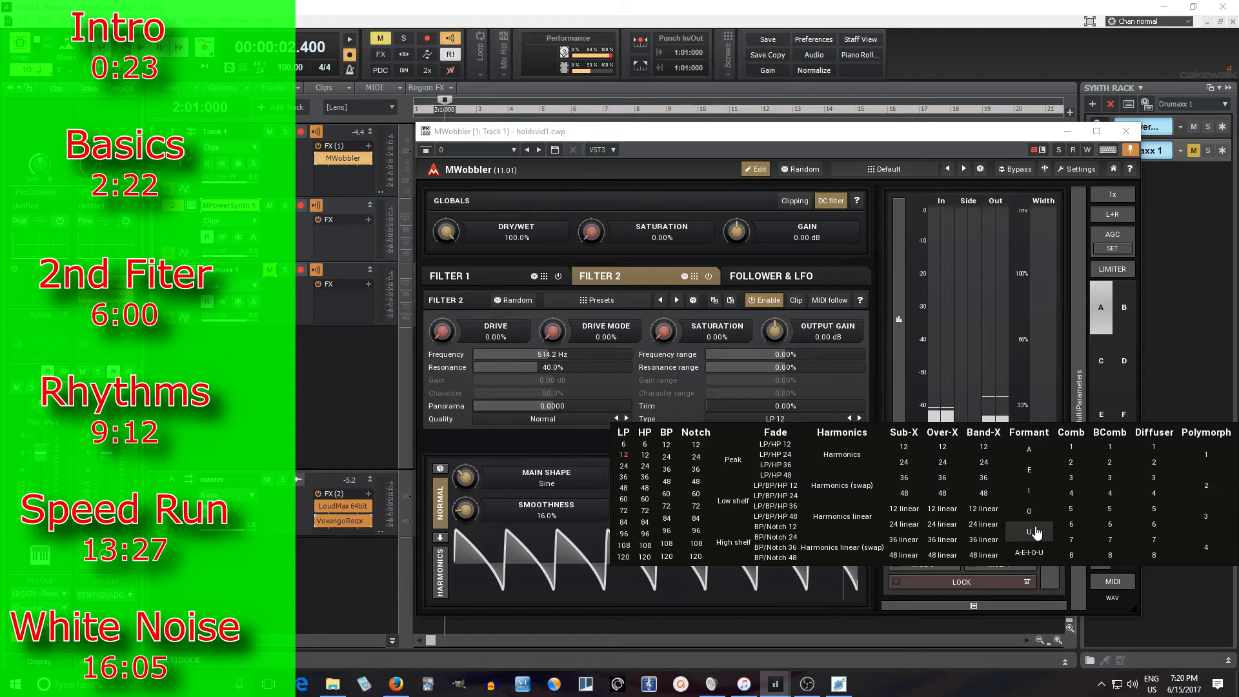
click(827, 460)
drag(767, 330, 745, 342)
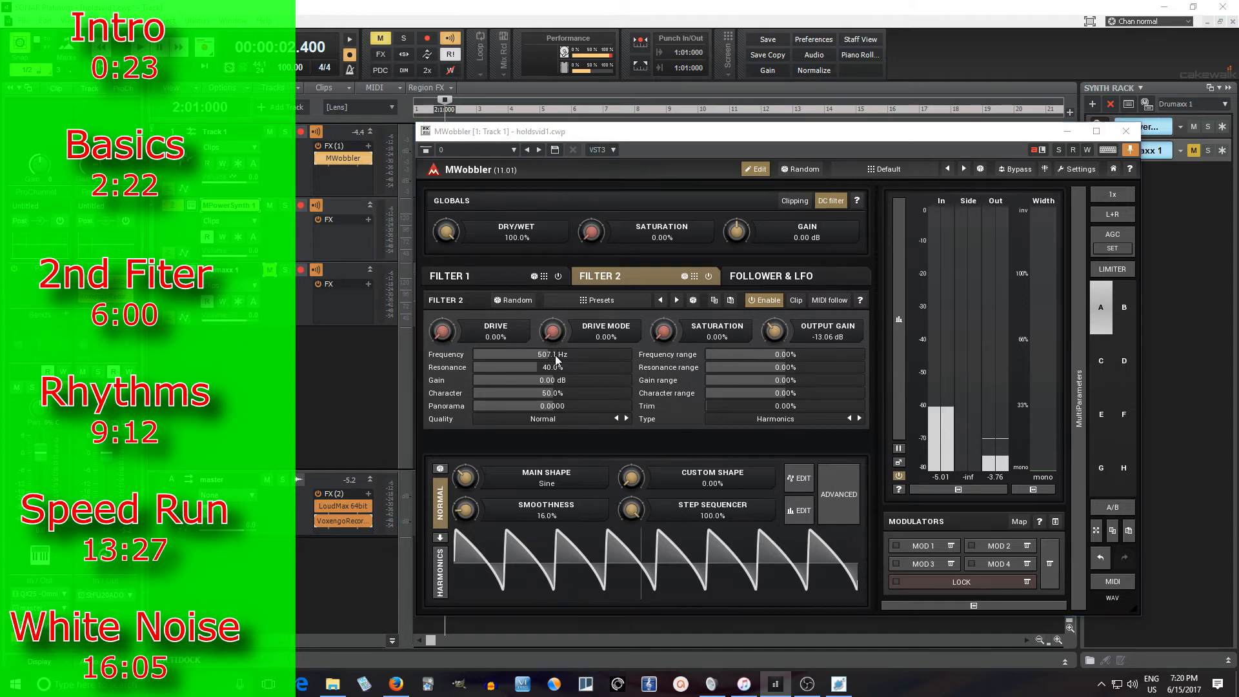
Set Filter 2's frequency to 500 Hz
double_click(555, 355)
click(516, 439)
click(517, 487)
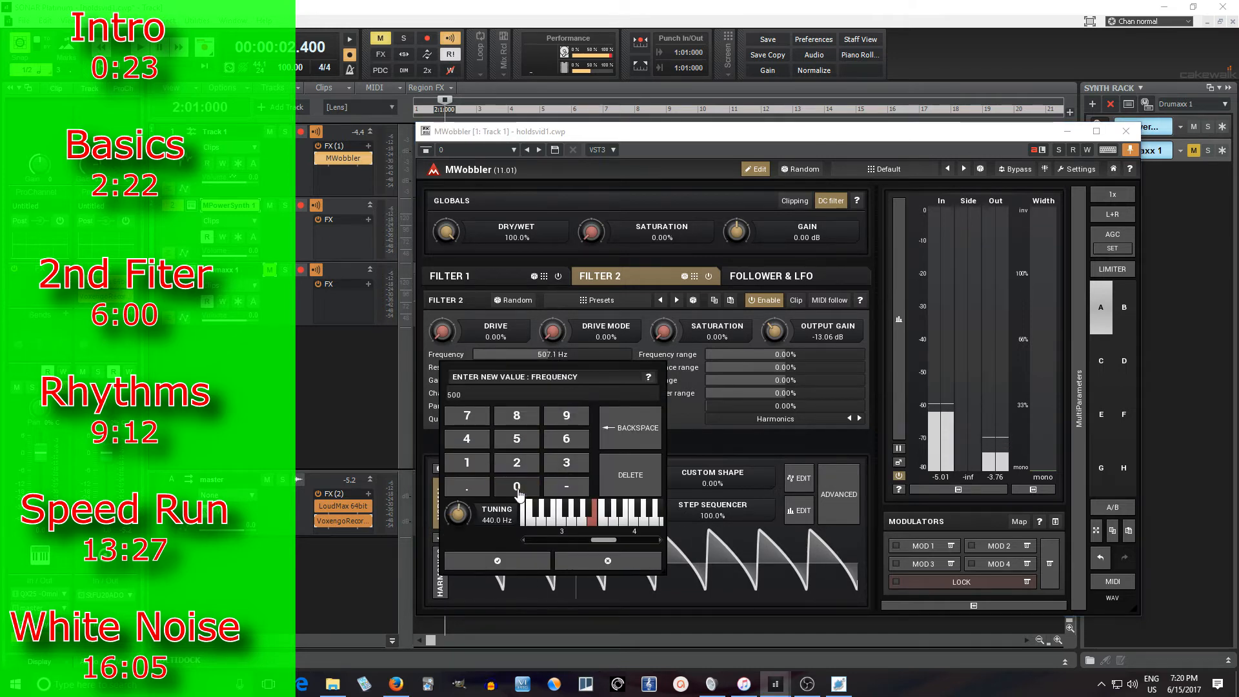
click(515, 560)
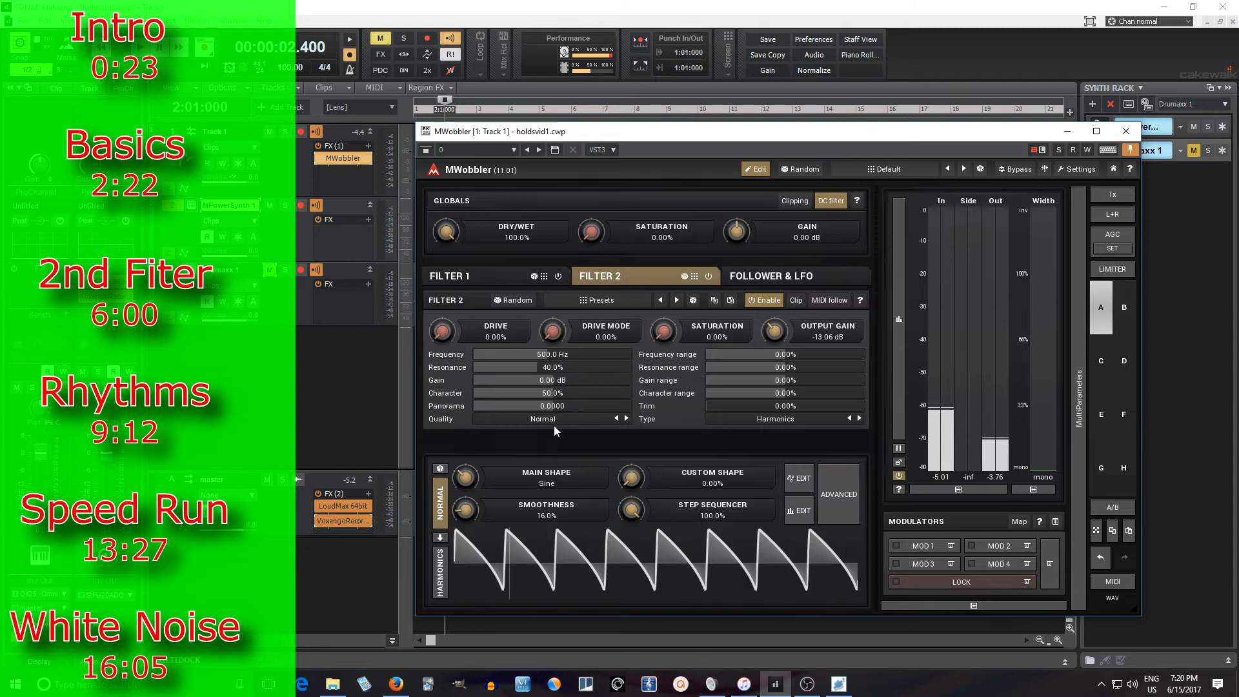
Raise Filter 2's gain to +22.85 dB and its resonance to 44% during playback, and stop the clip
click(142, 47)
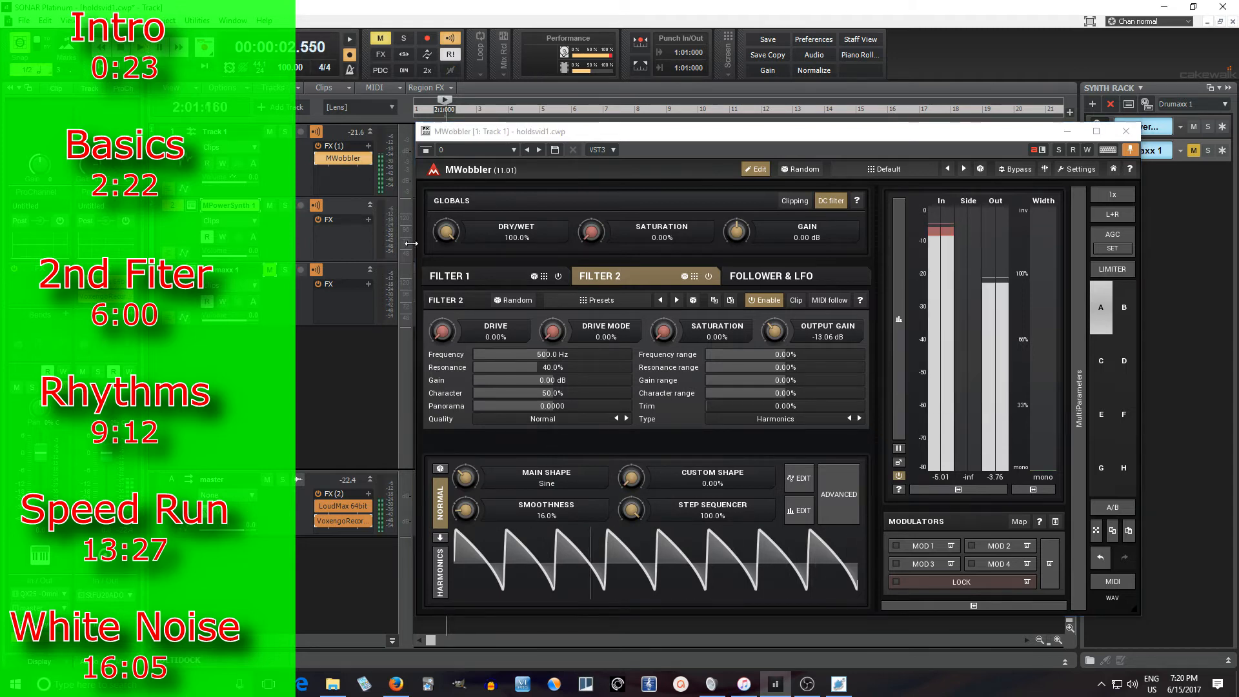
mouse_move(545, 380)
mouse_down()
mouse_move(582, 379)
mouse_move(551, 360)
mouse_up()
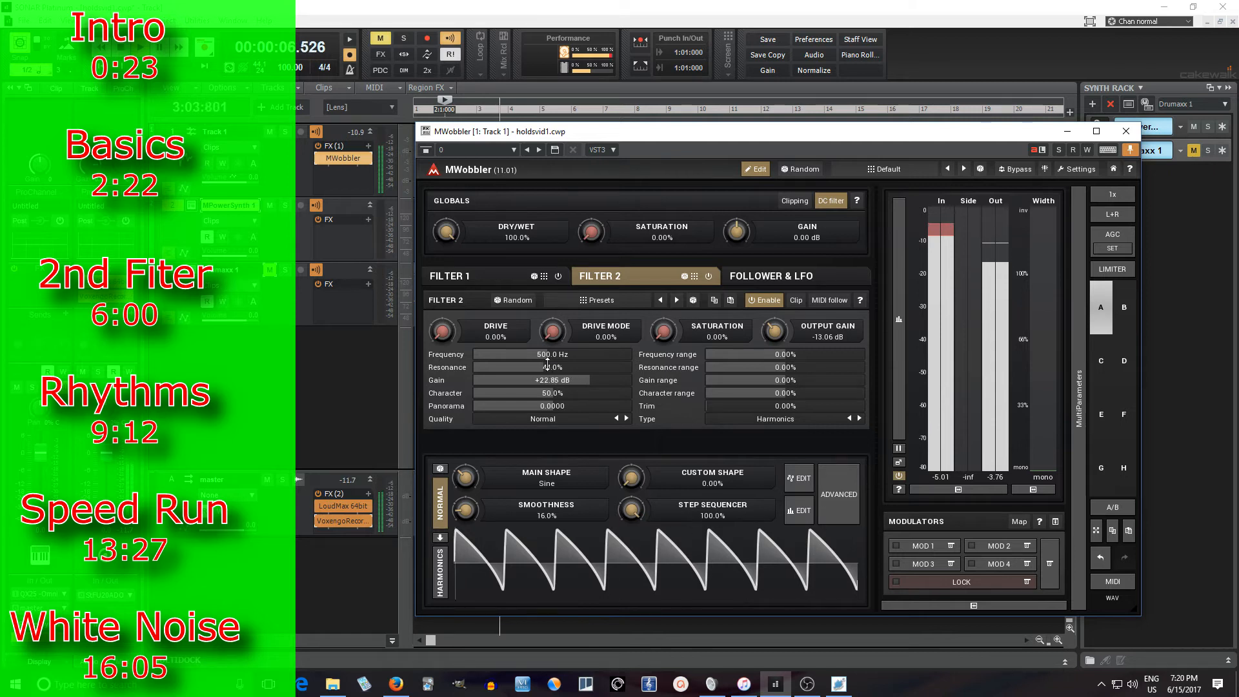
click(126, 48)
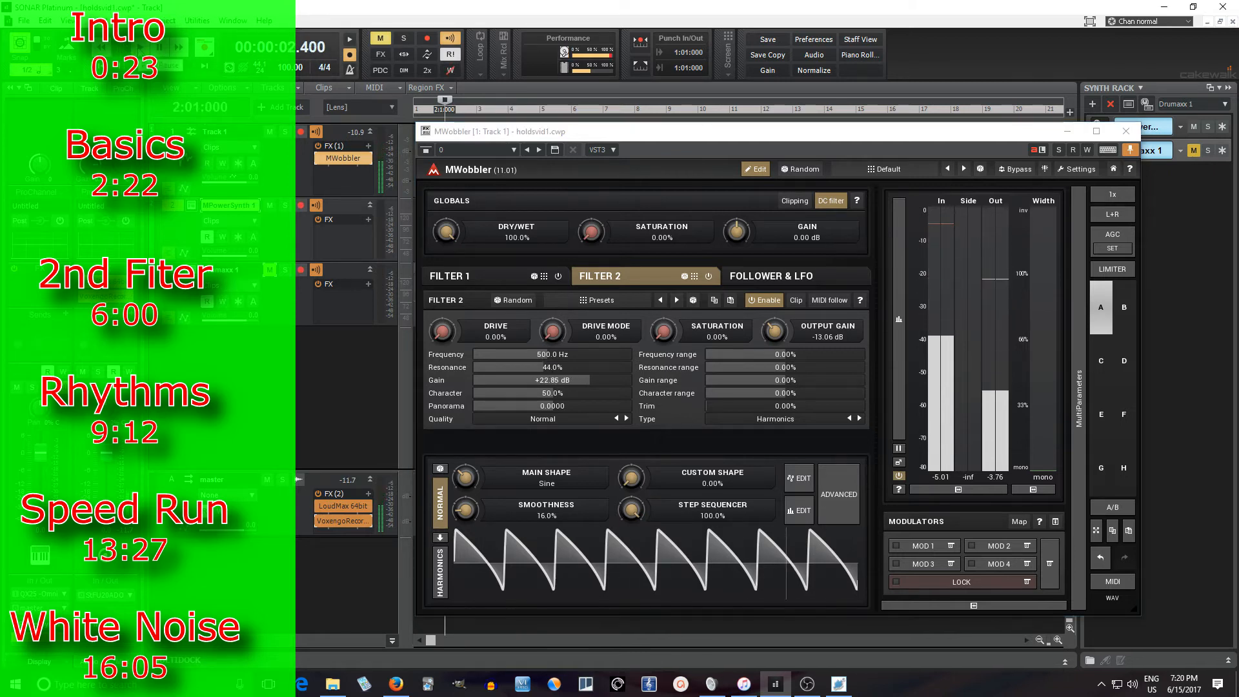
Sweep the Harmonics filter's frequency during playback, stop the clip and reset the frequency to 800 Hz
click(141, 48)
mouse_move(564, 354)
mouse_down()
mouse_move(527, 354)
mouse_move(576, 355)
mouse_up()
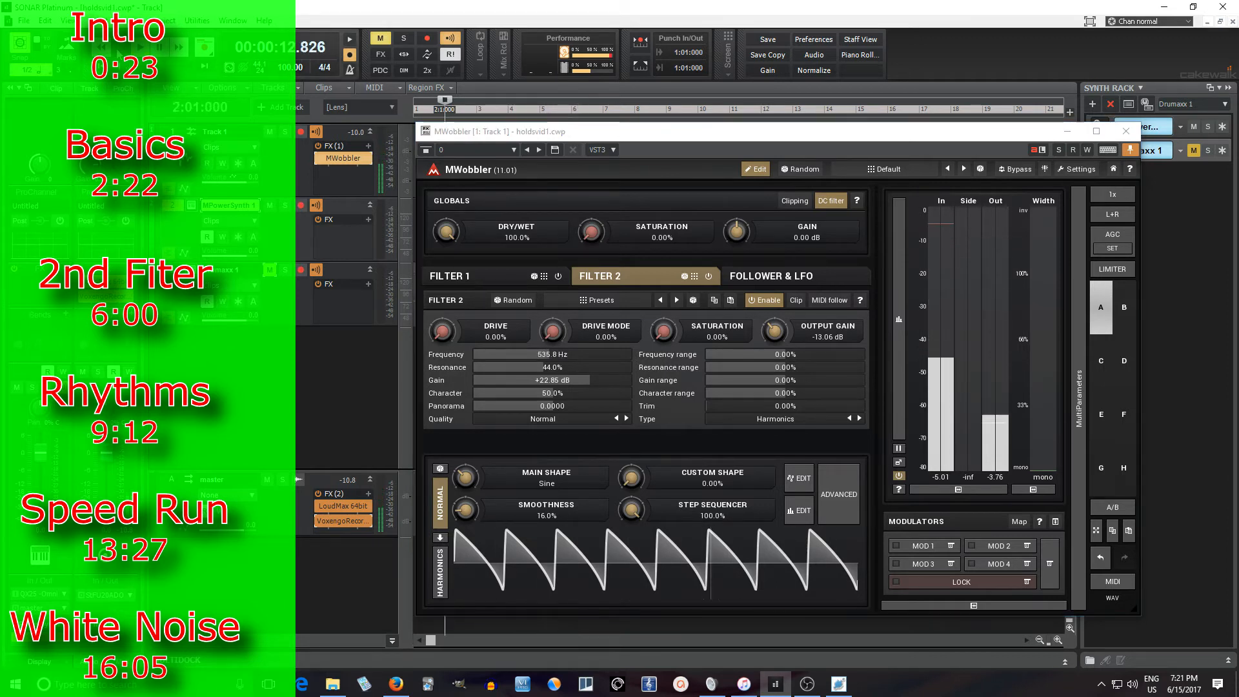
key(space)
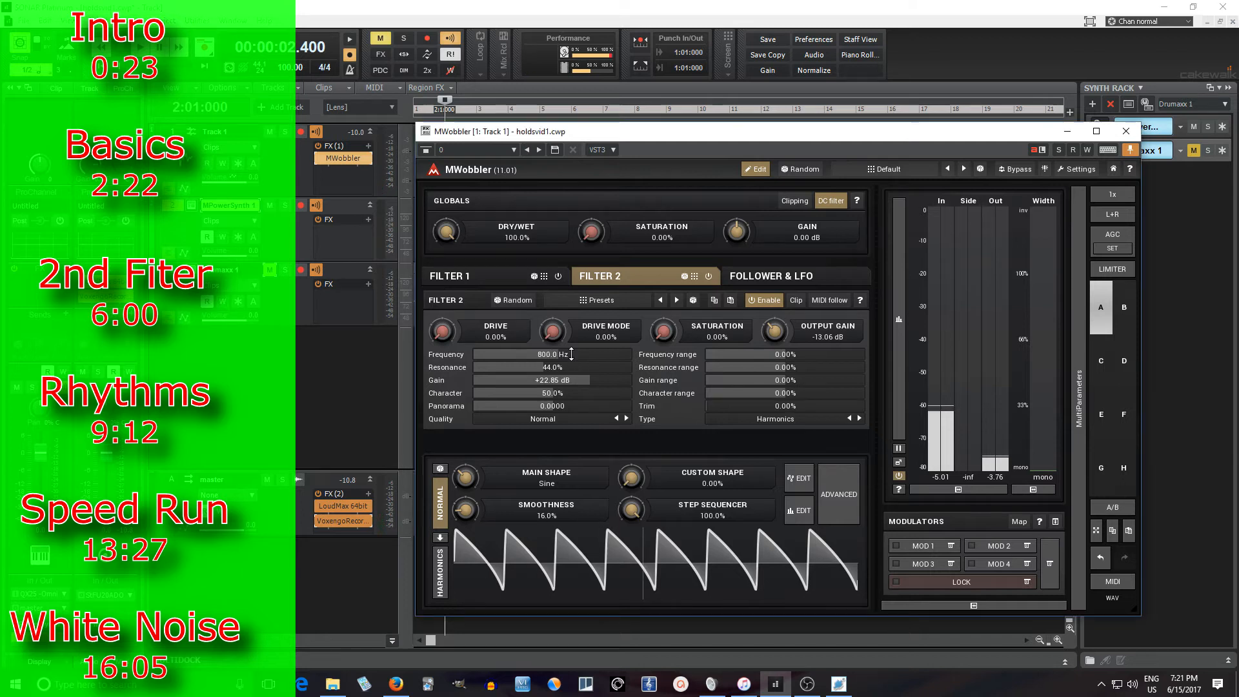
Raise Filter 2's output gain to -5.38 dB, disable the filter and switch to Filter 1's settings
drag(777, 332, 777, 310)
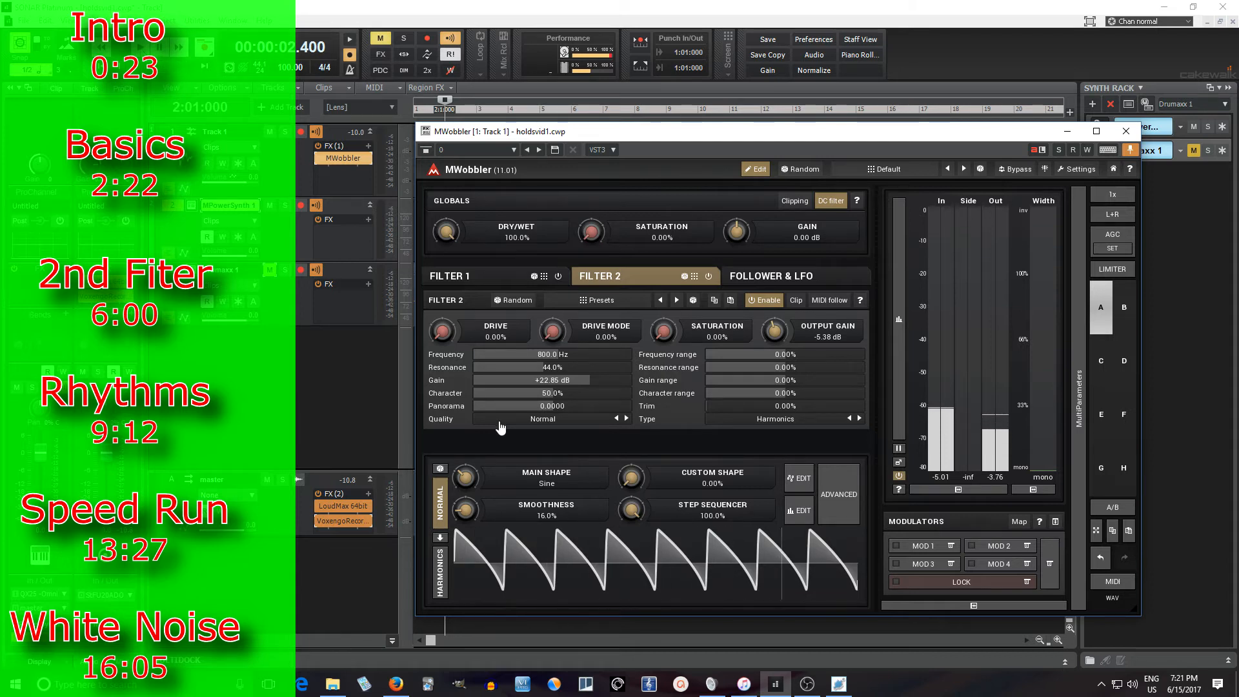
click(708, 275)
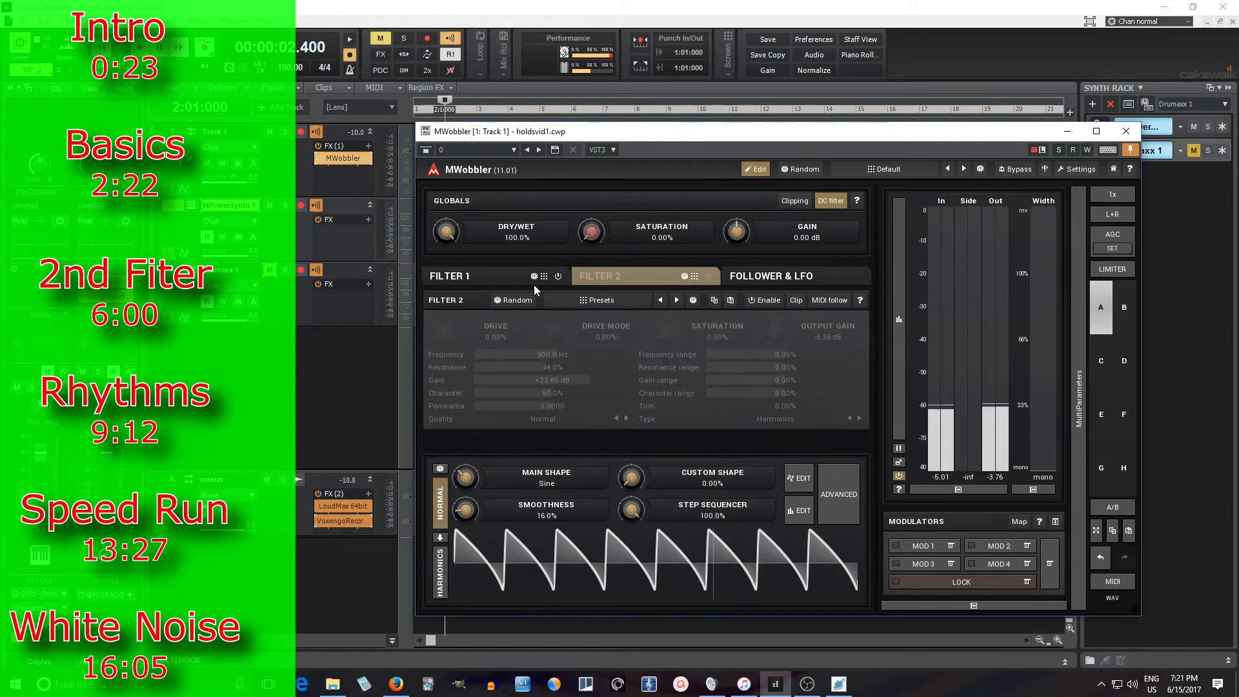
click(491, 277)
Bypass MWobbler and play the second clip on Track 1 from 6:03:000 to hear it unfiltered
drag(584, 135, 577, 219)
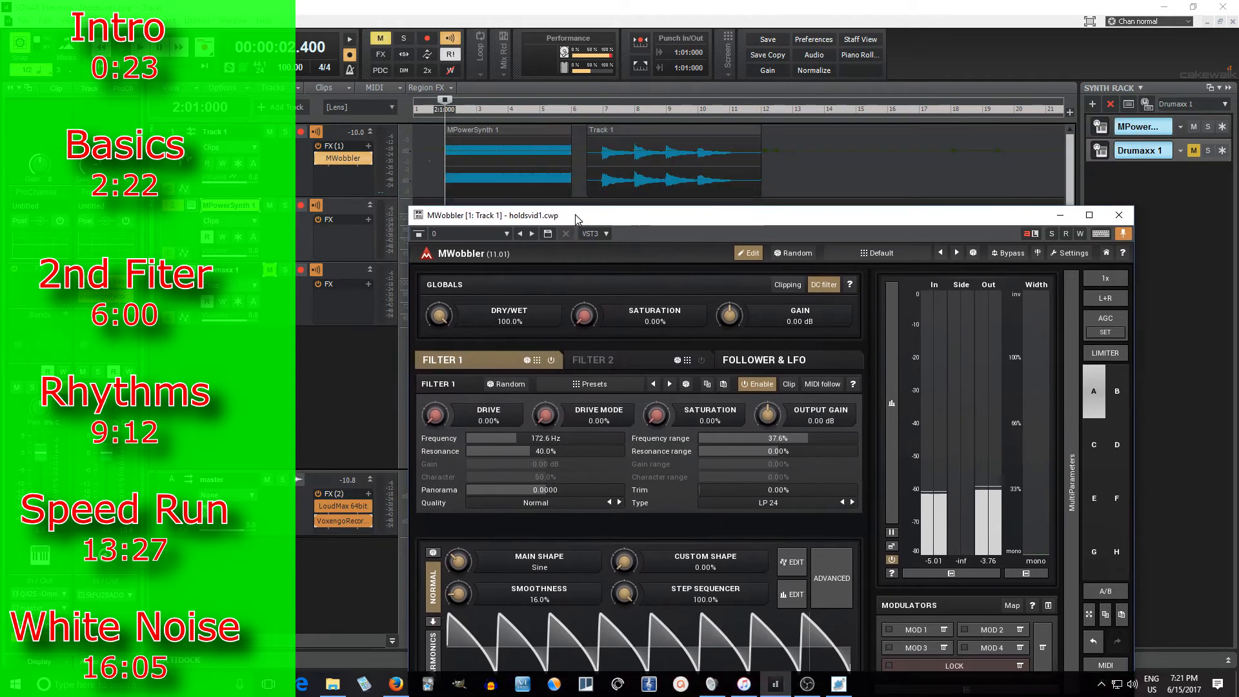
click(595, 117)
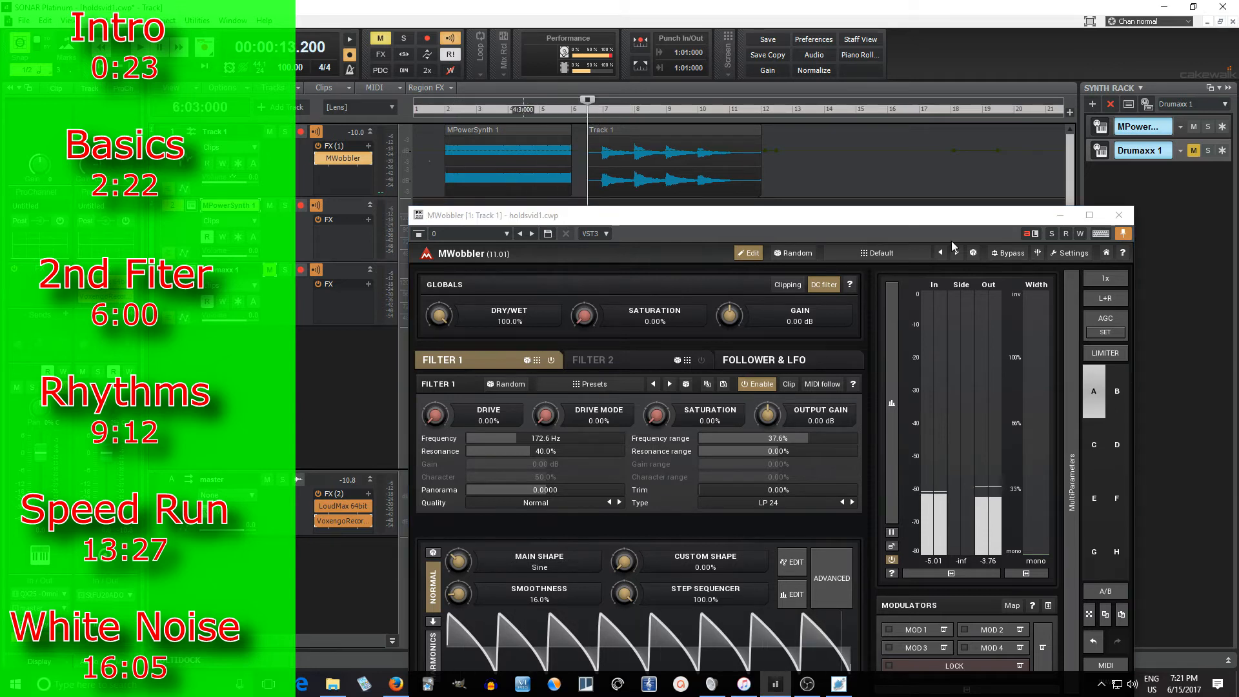
click(1004, 253)
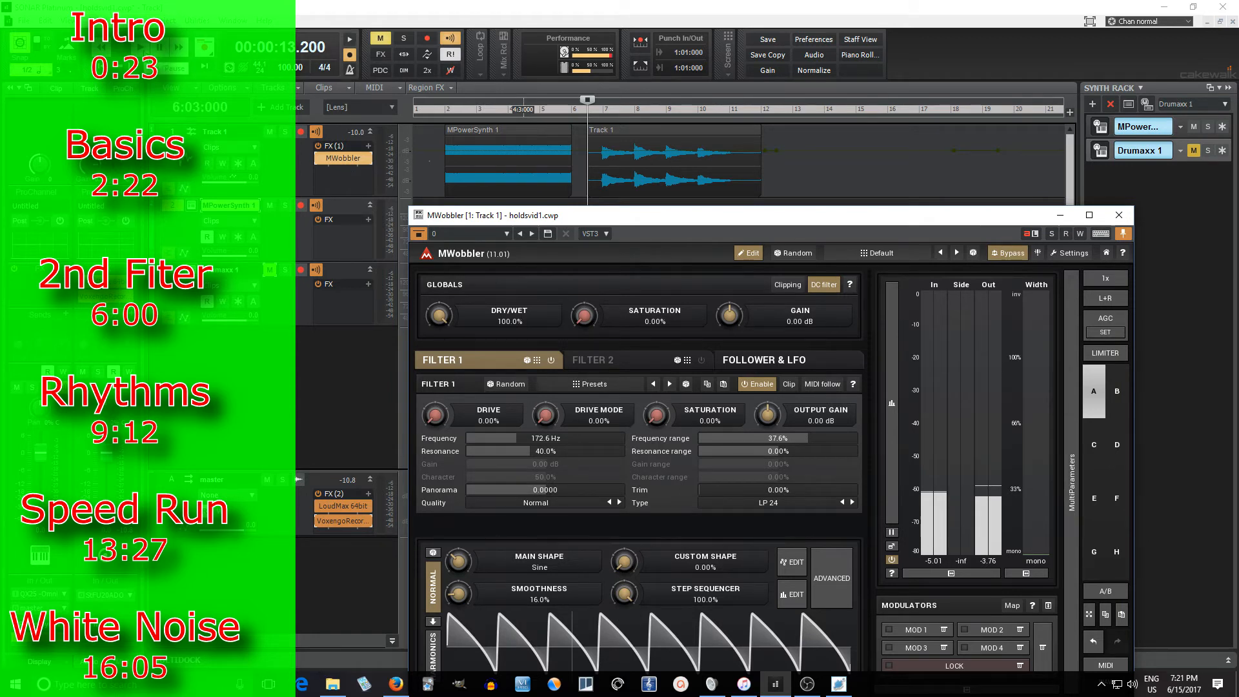
click(143, 49)
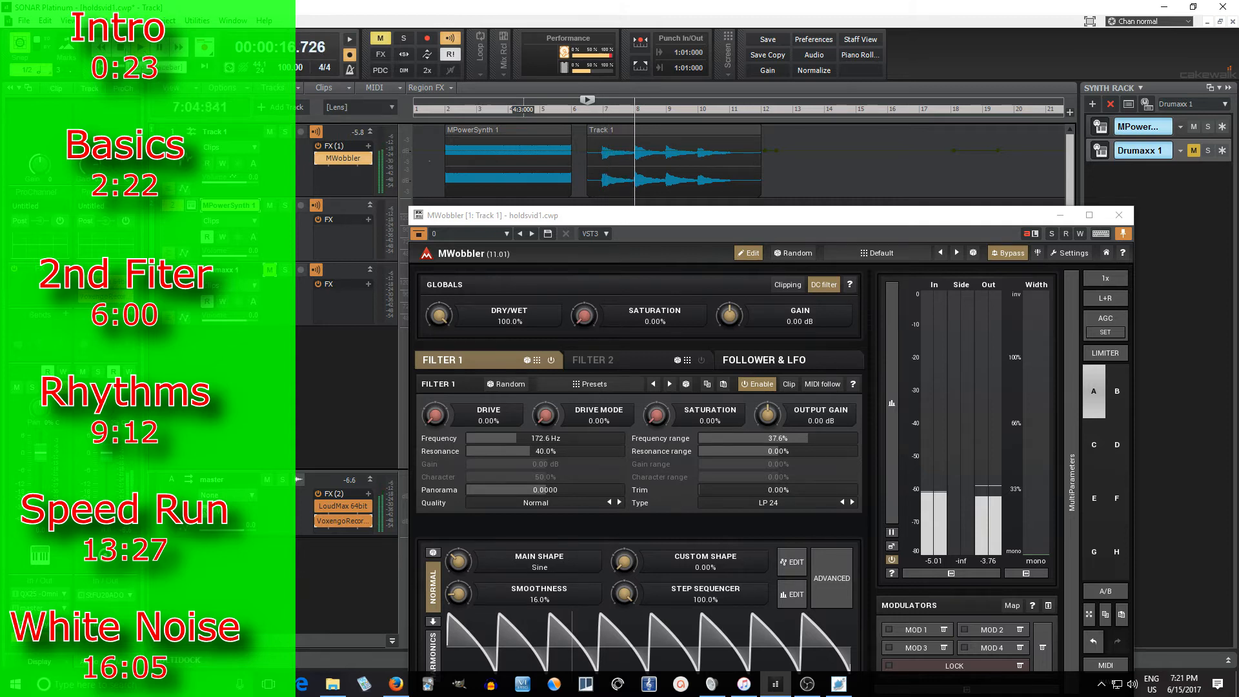
key(space)
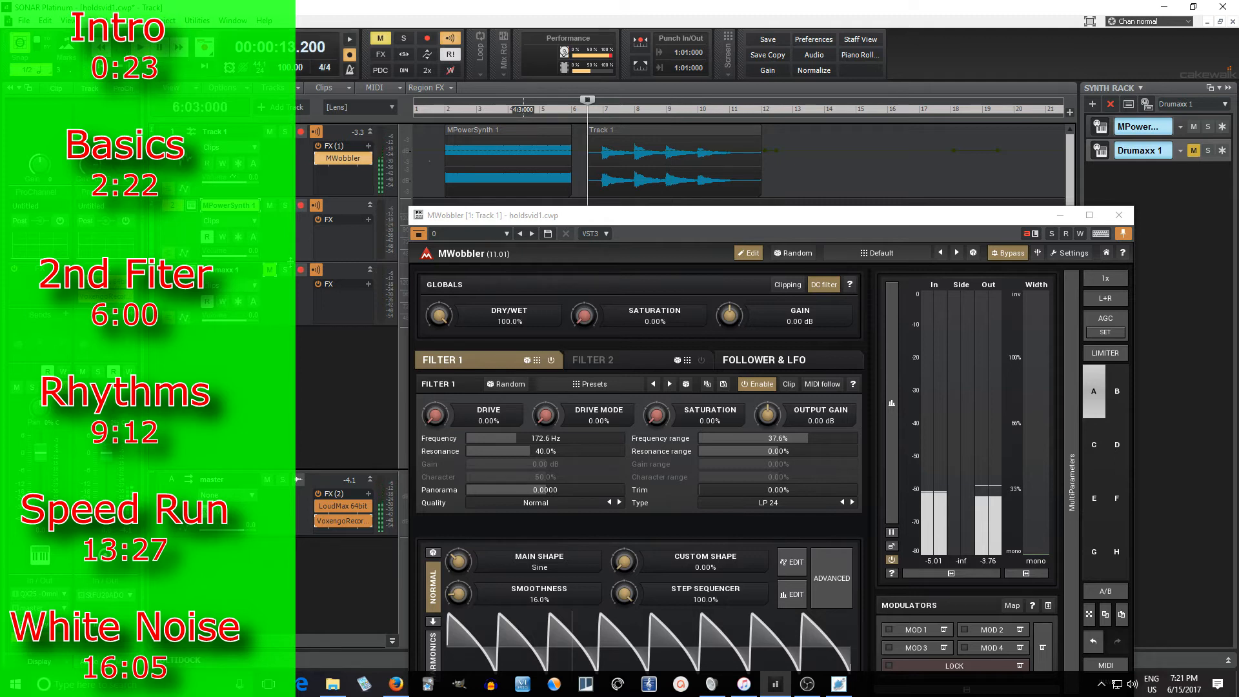
Turn off the MWobbler bypass, play the second clip again to hear it filtered, and stop playback
click(1008, 257)
click(298, 480)
key(space)
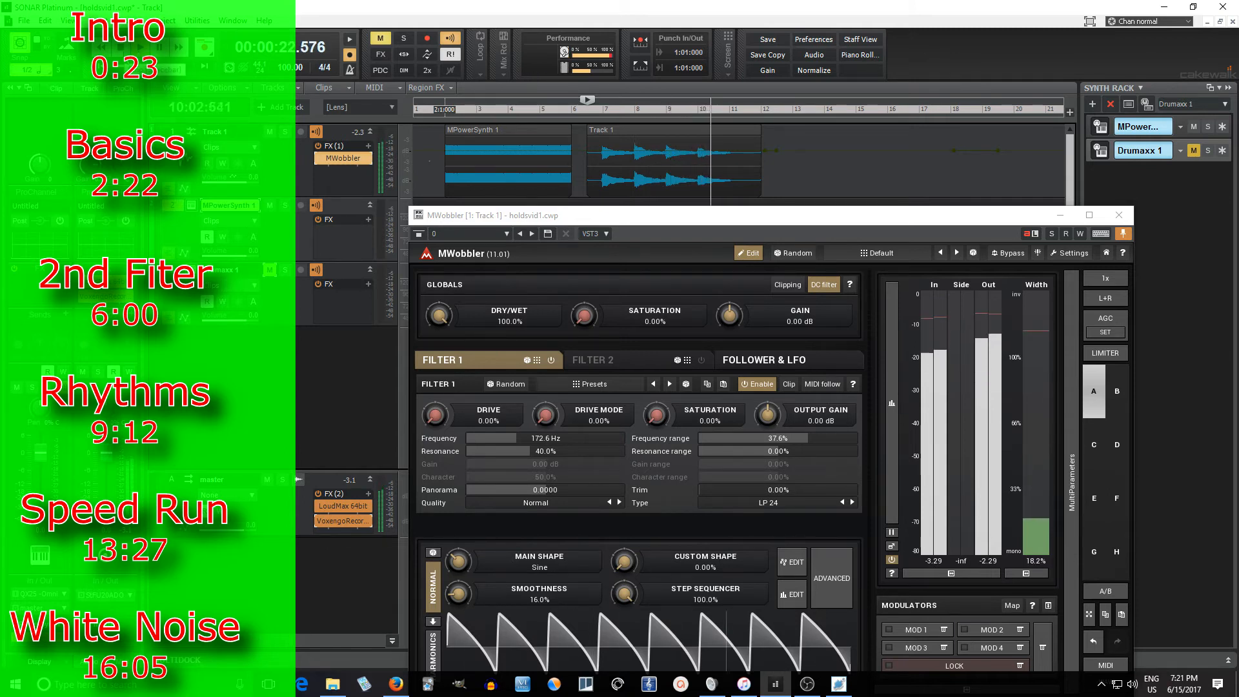
key(space)
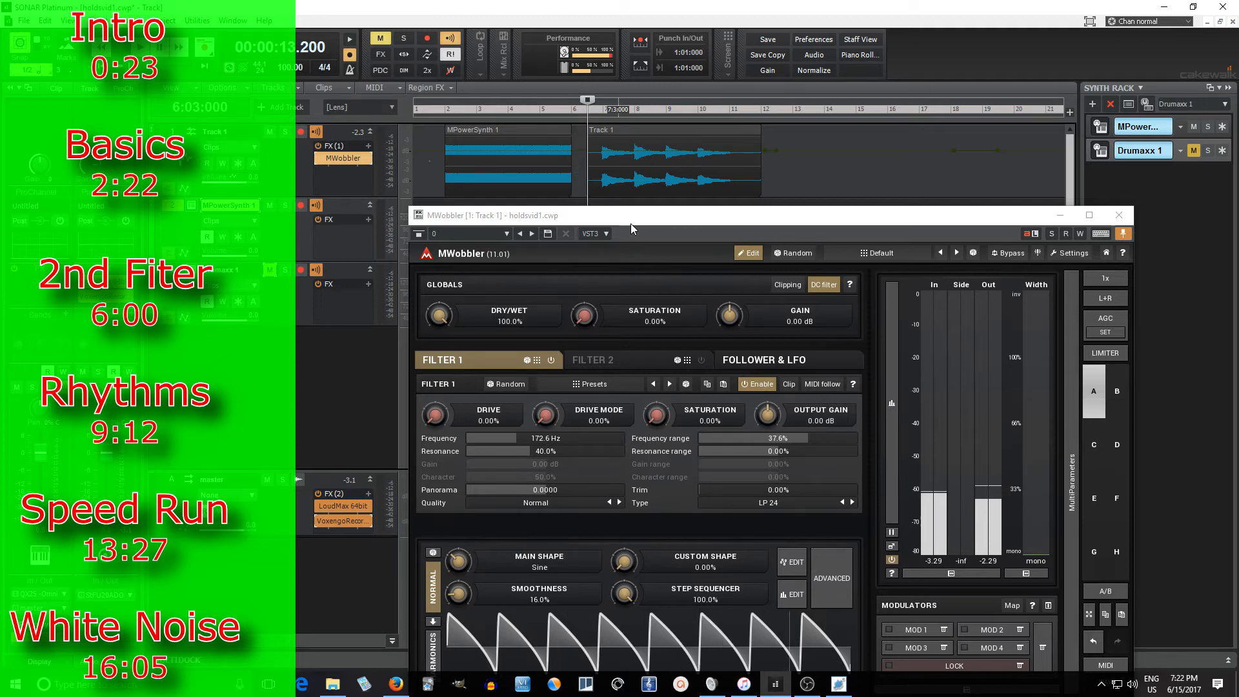
Unmute the Drumaxx 1 track and place the playhead at 2:01:000, keeping the plugin window clear of the tracks
drag(633, 222, 607, 173)
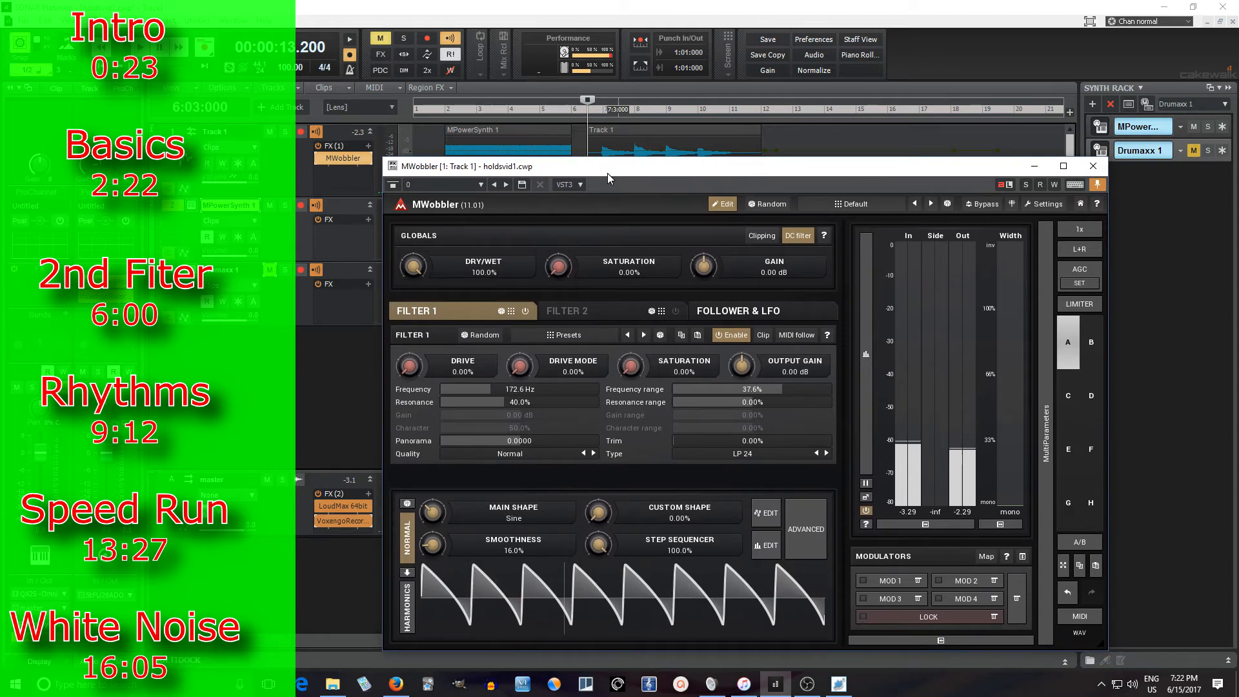
drag(607, 173, 646, 373)
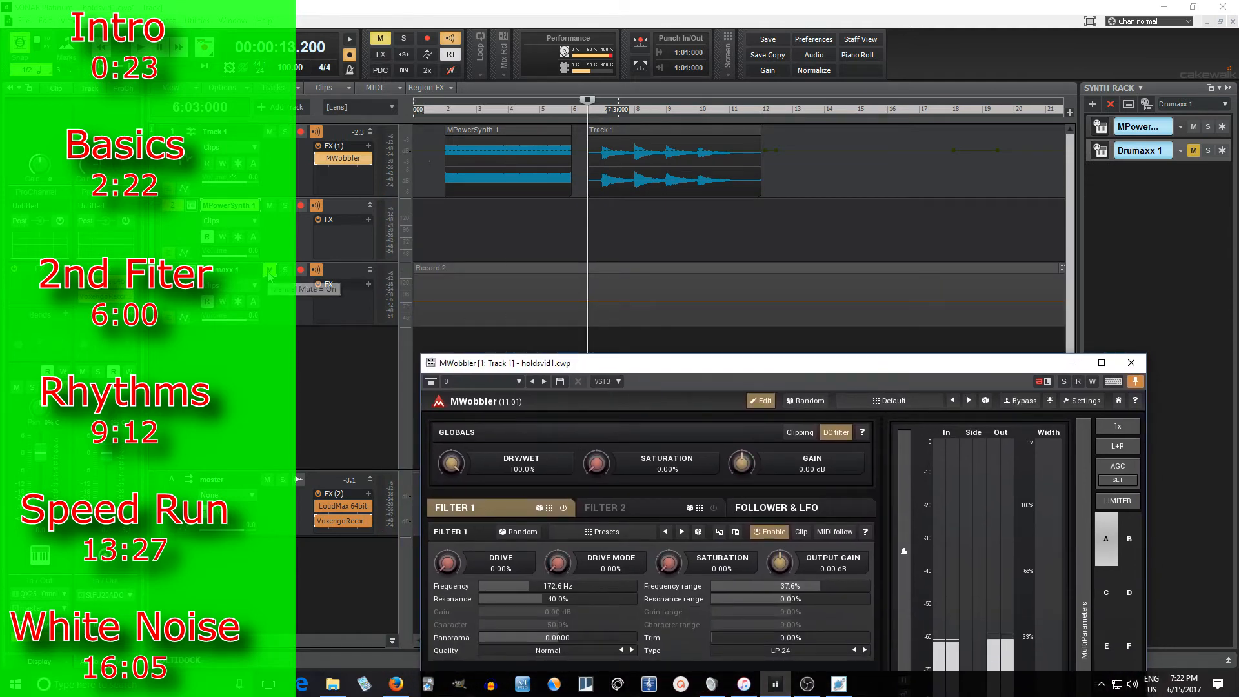
click(444, 110)
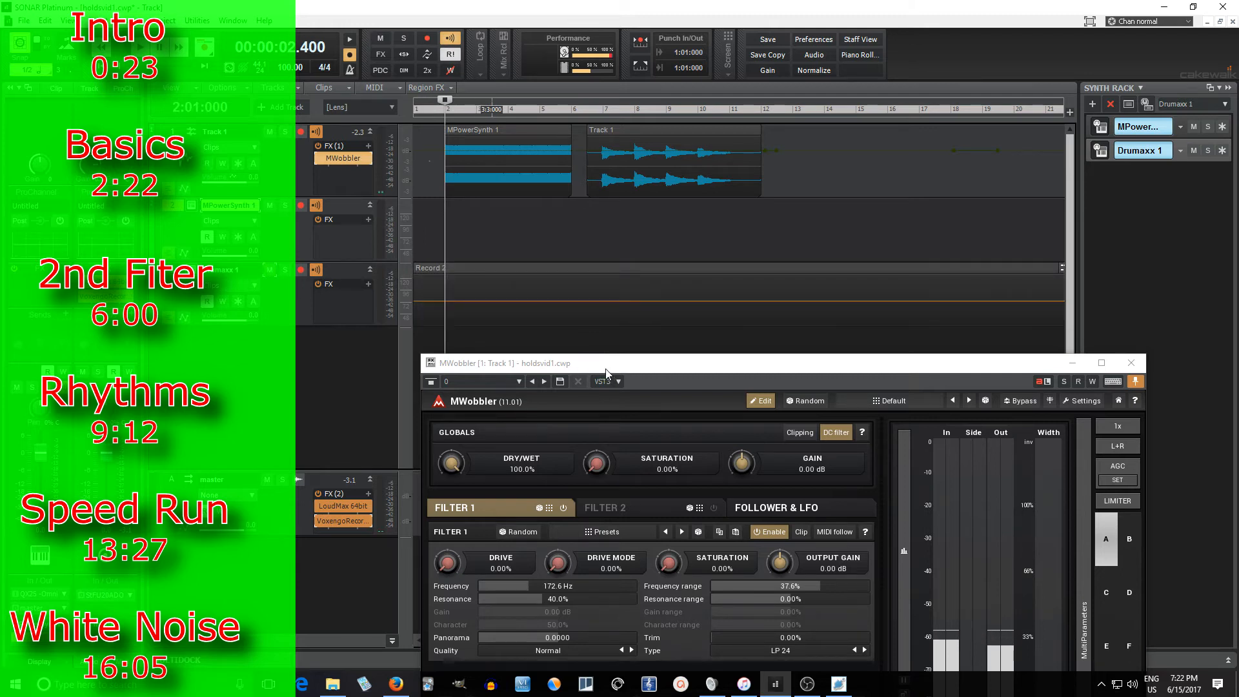
drag(606, 373, 798, 127)
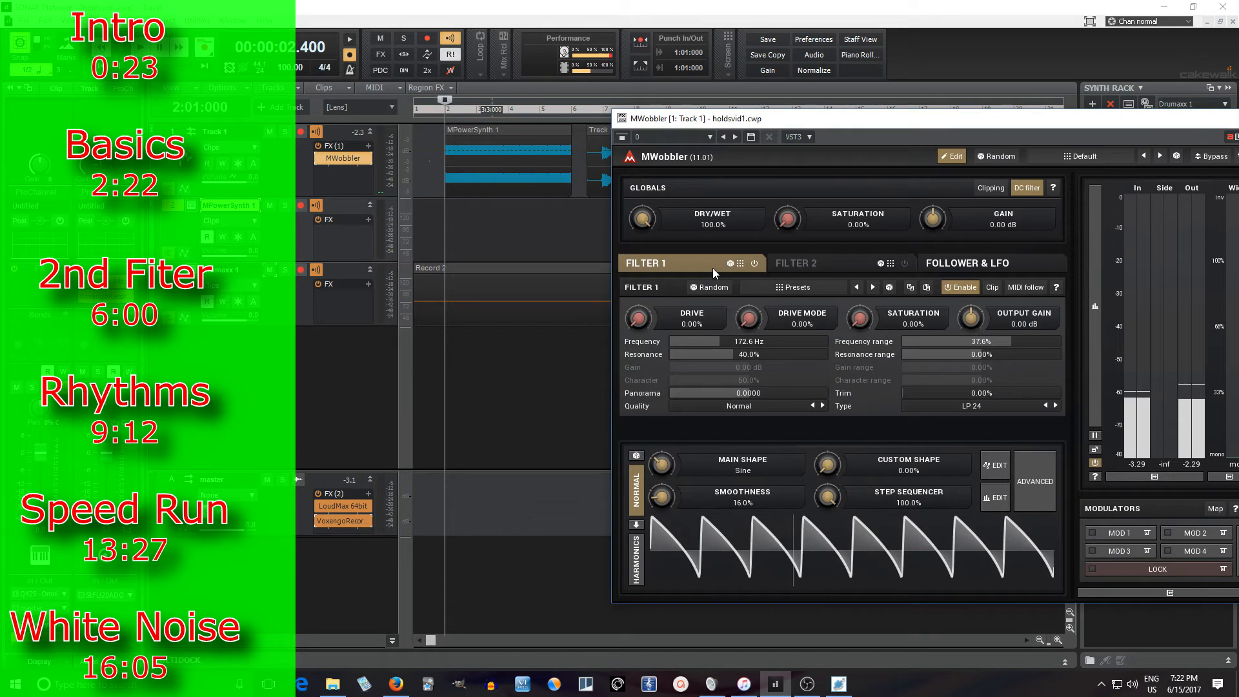
Load the 3:8 pluck preset from the Euclidian folder into Filter 1's step sequencer and accept it
click(995, 499)
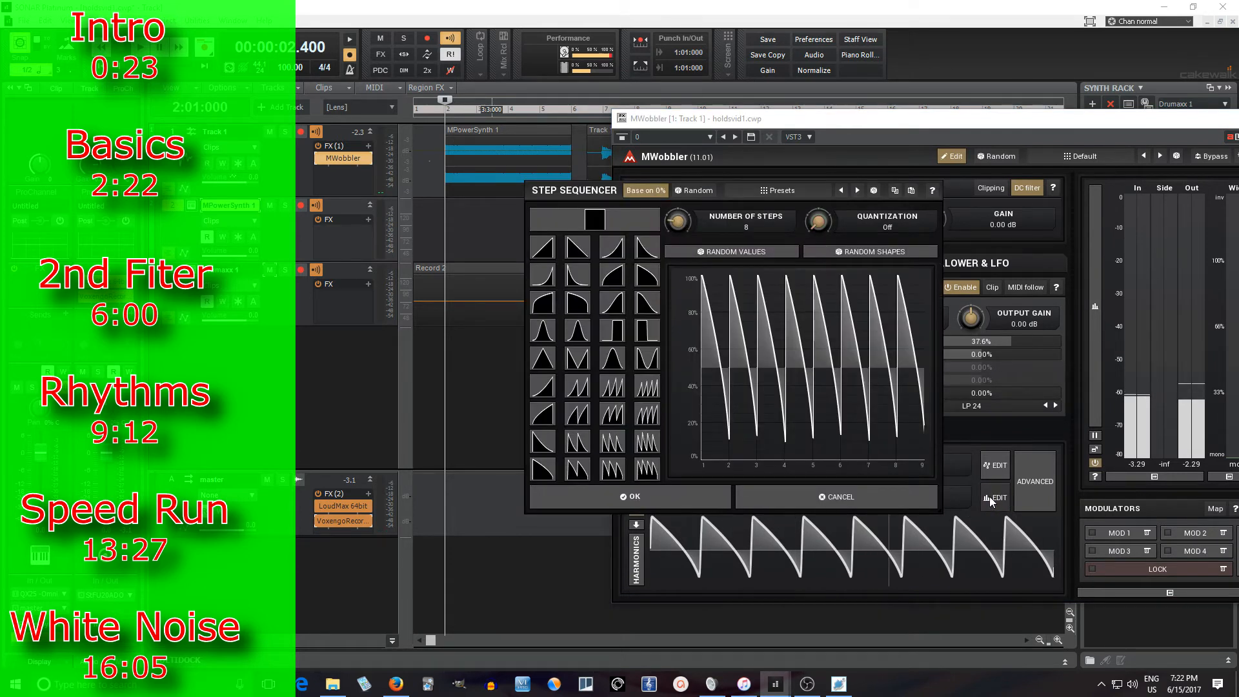
click(765, 197)
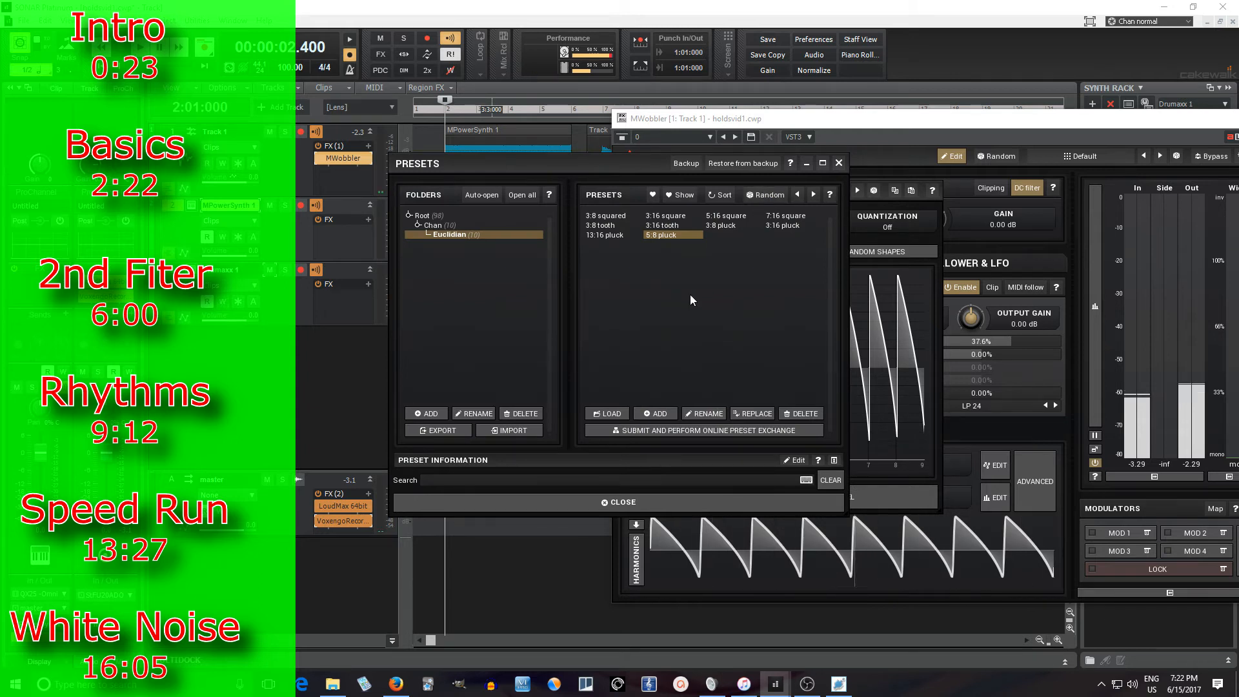
click(722, 225)
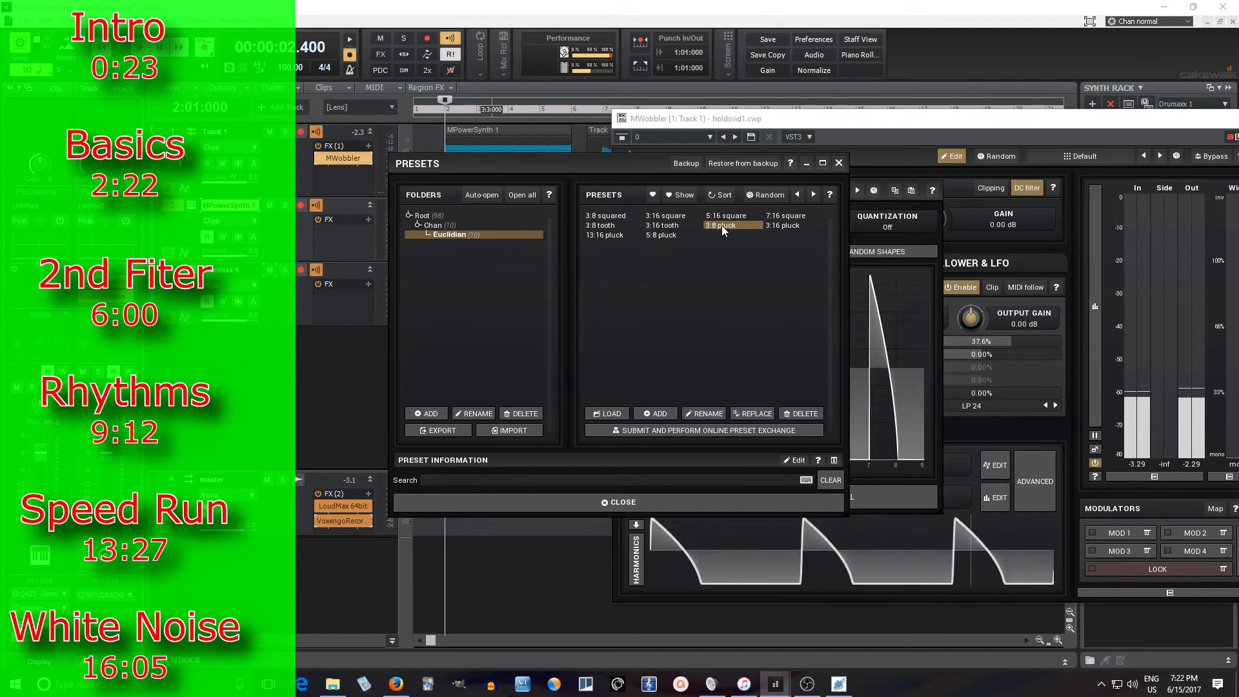
click(636, 505)
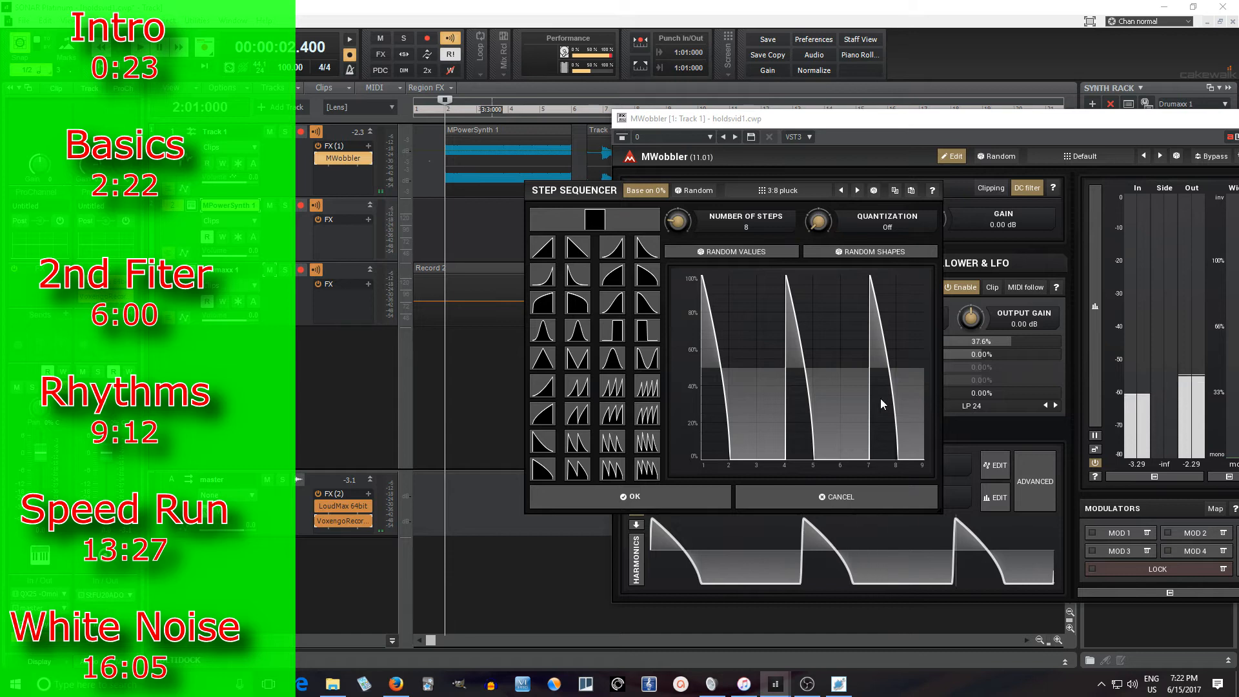
click(658, 495)
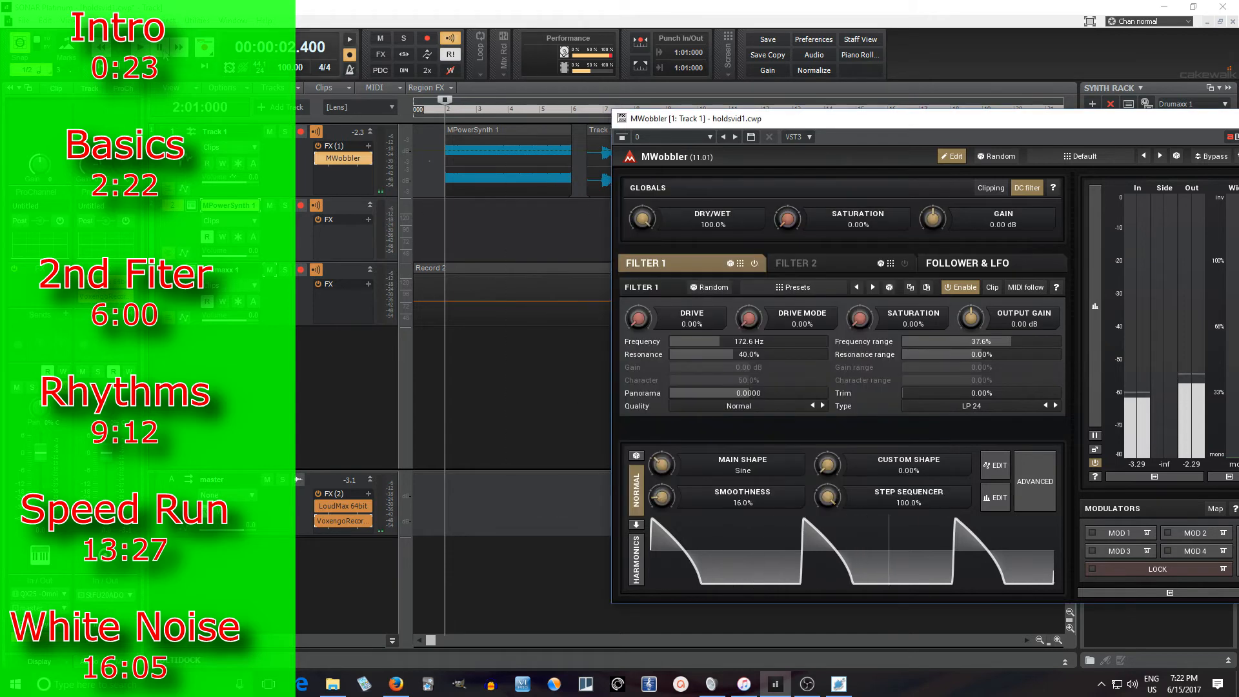
Play the synth clip with the drums to hear the 3:8 pluck rhythm, stop it and reposition the plugin window
click(141, 47)
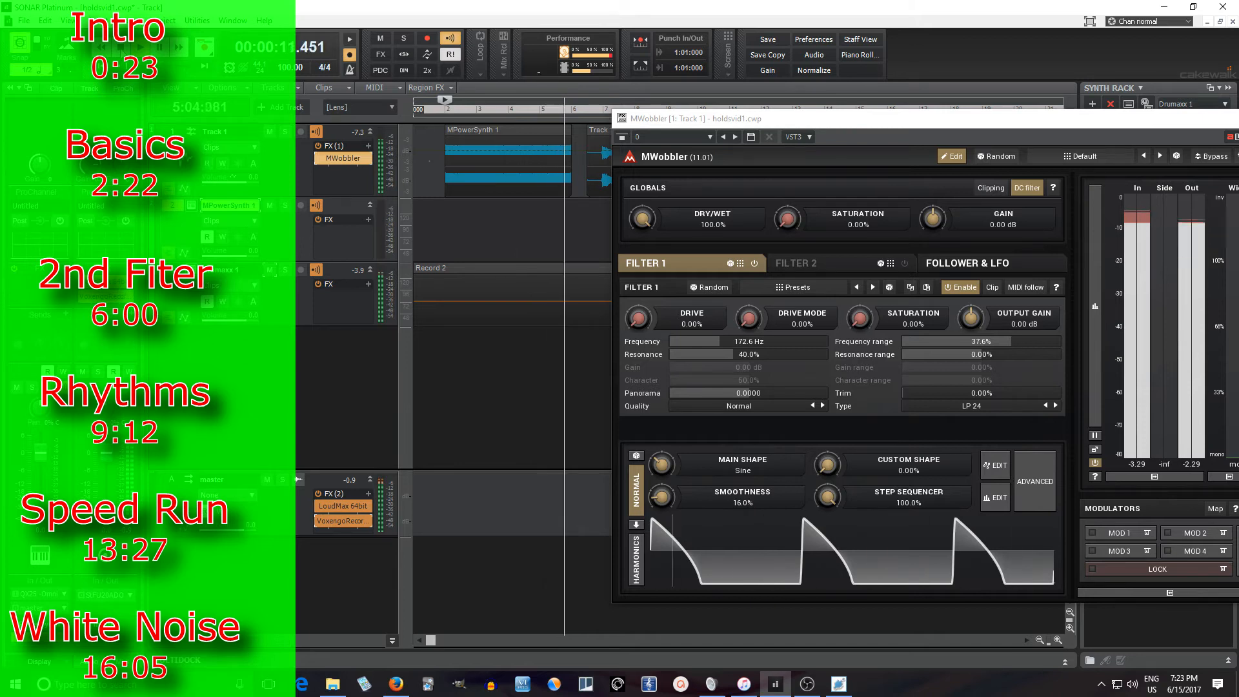
key(space)
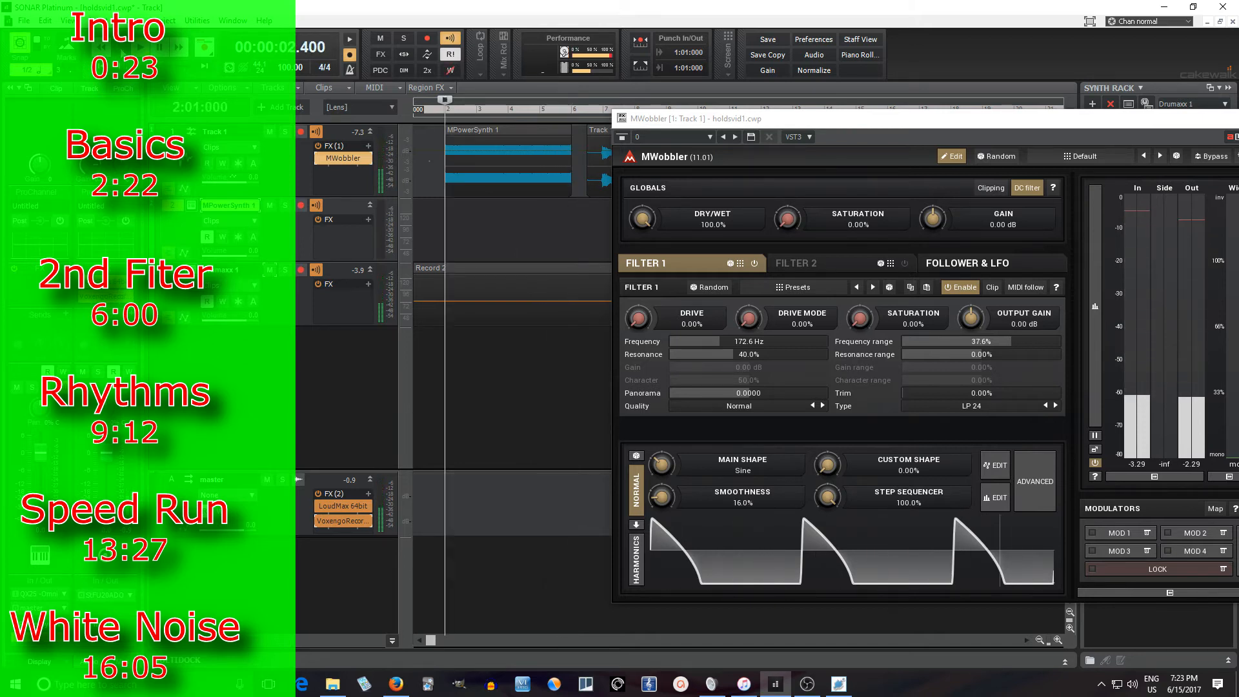
drag(705, 120, 521, 305)
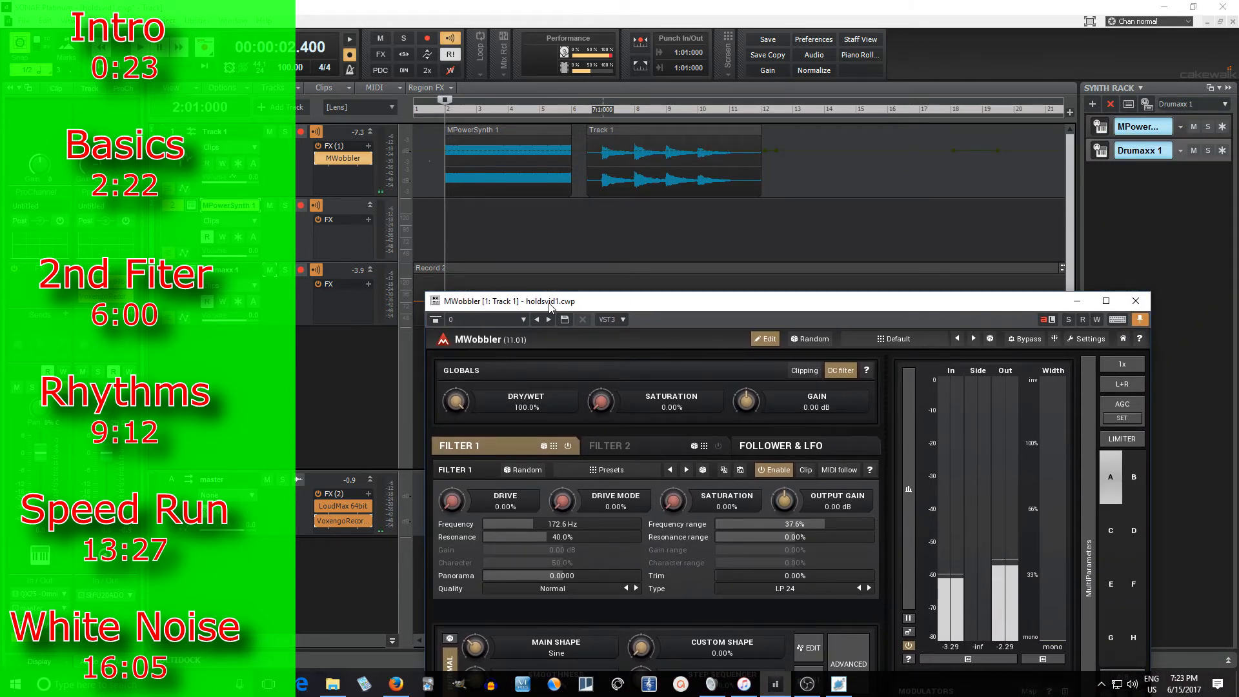
drag(550, 304, 678, 118)
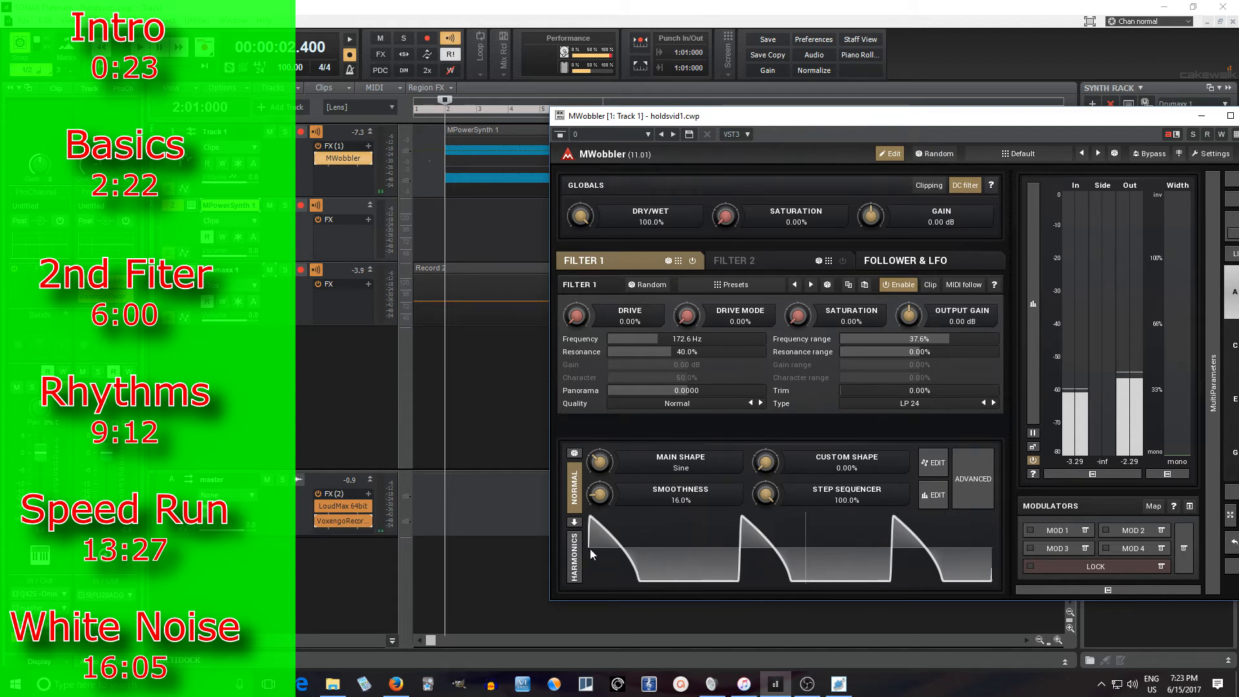
Show MWobbler's Follower & LFO settings and loop playback over the MPowerSynth 1 clip, keeping the plugin window clear of it
click(916, 255)
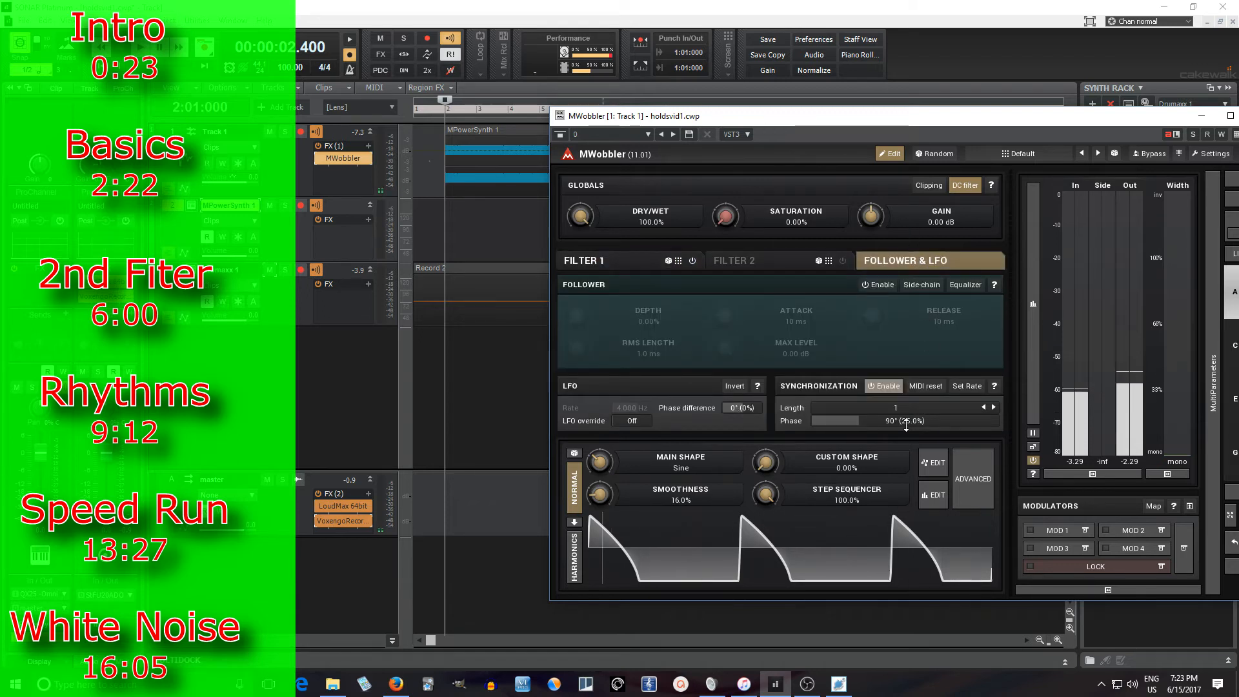
drag(607, 118, 597, 284)
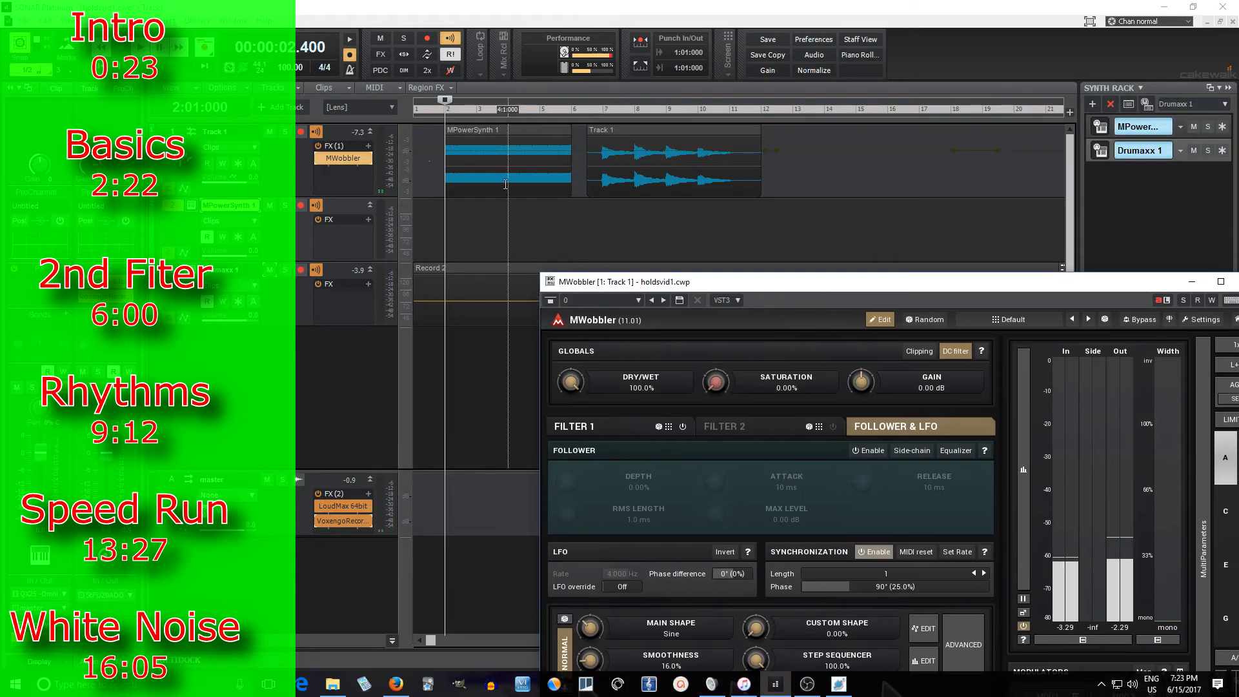
click(479, 69)
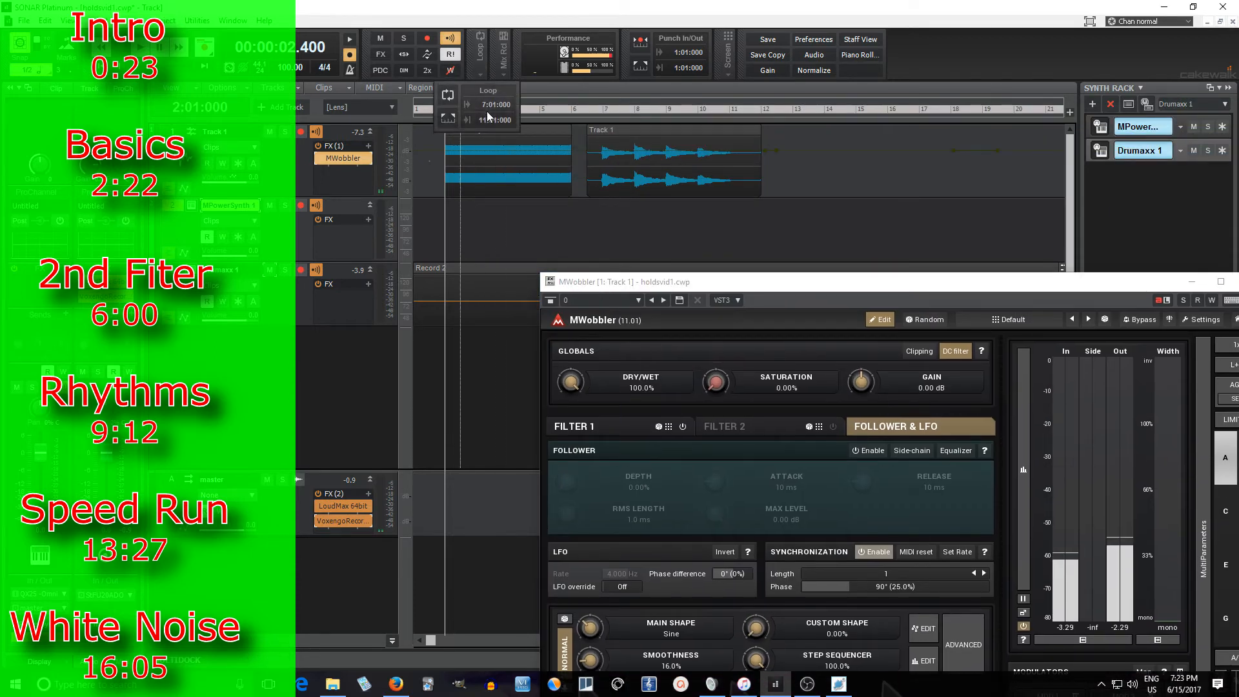
click(452, 117)
click(508, 139)
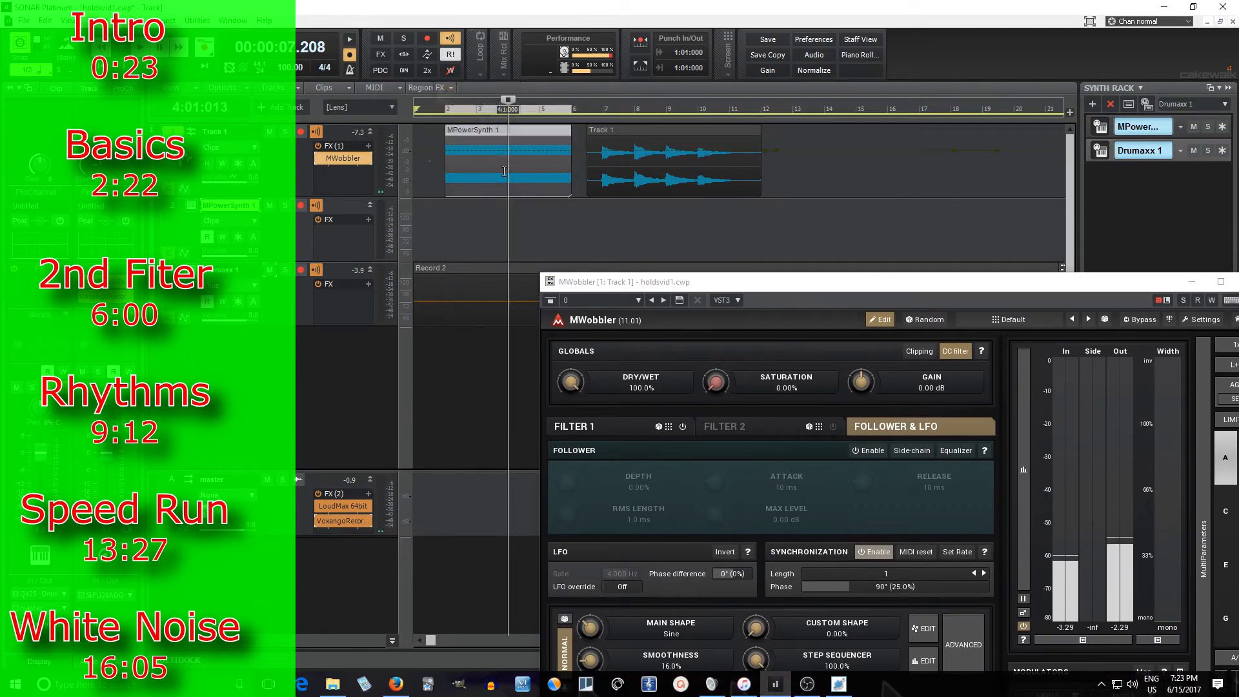
click(478, 74)
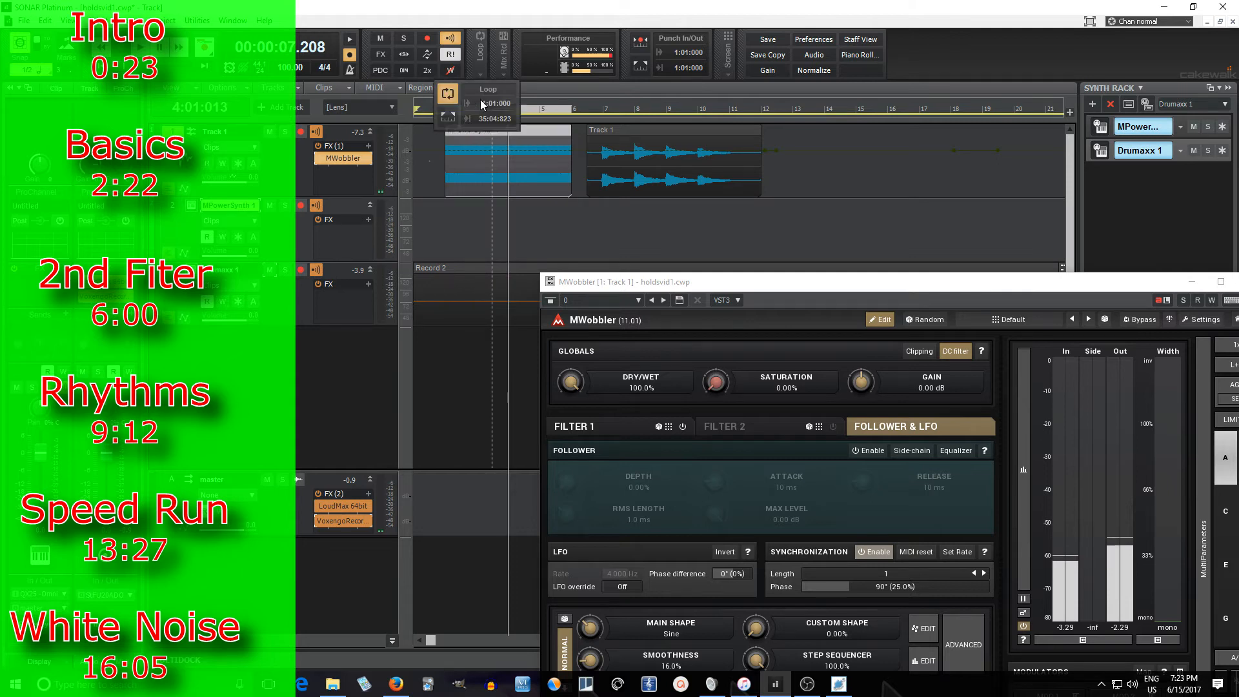
click(452, 120)
drag(636, 286, 250, 122)
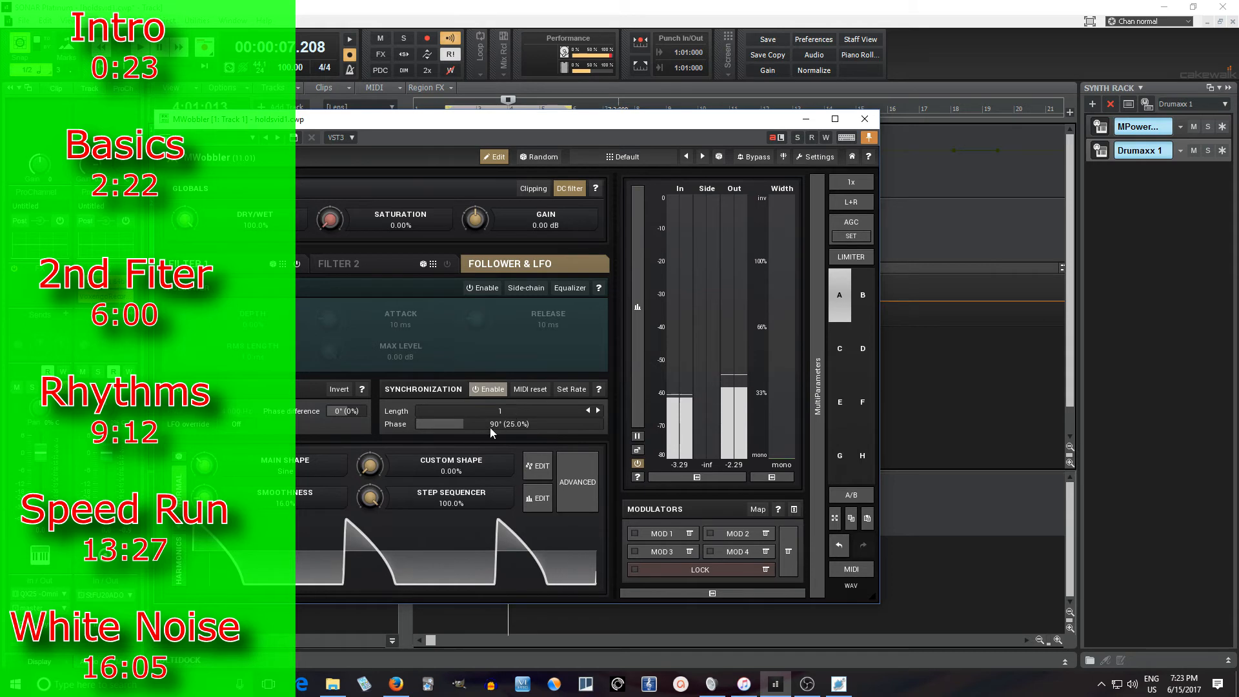
drag(464, 124, 733, 134)
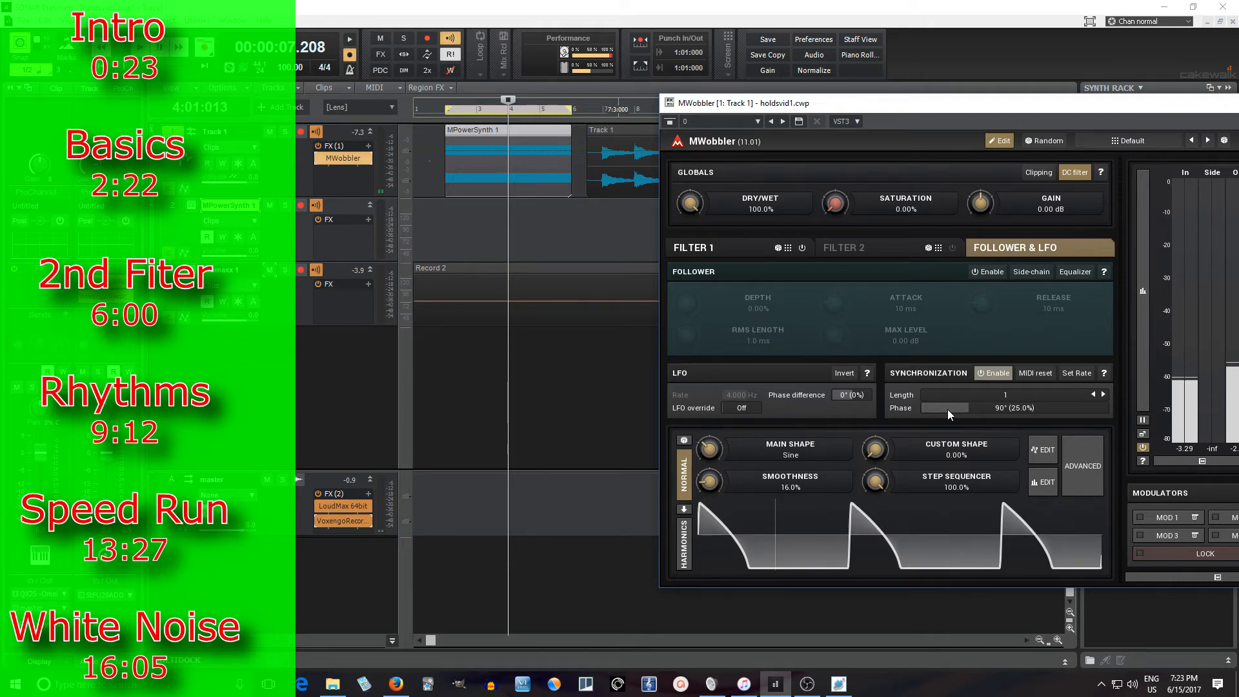
Set the synchronization phase to 0° and play the looped clip from 2:01:000 with the drums
drag(948, 409, 922, 409)
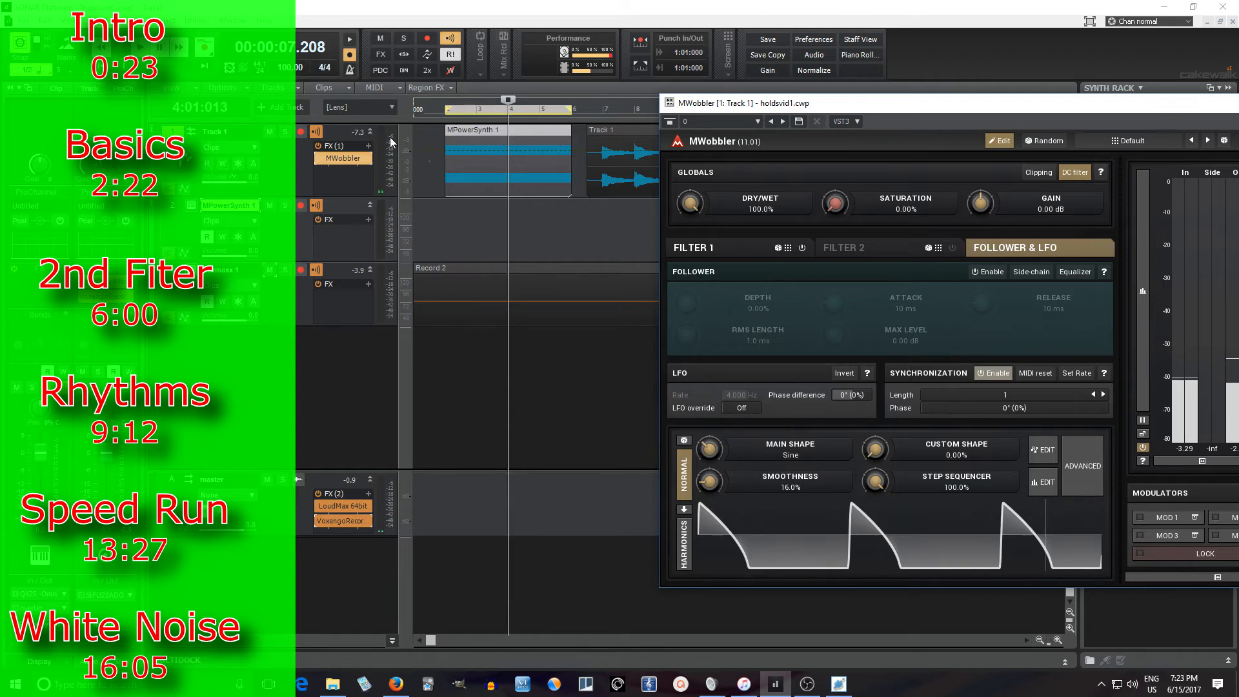
click(444, 115)
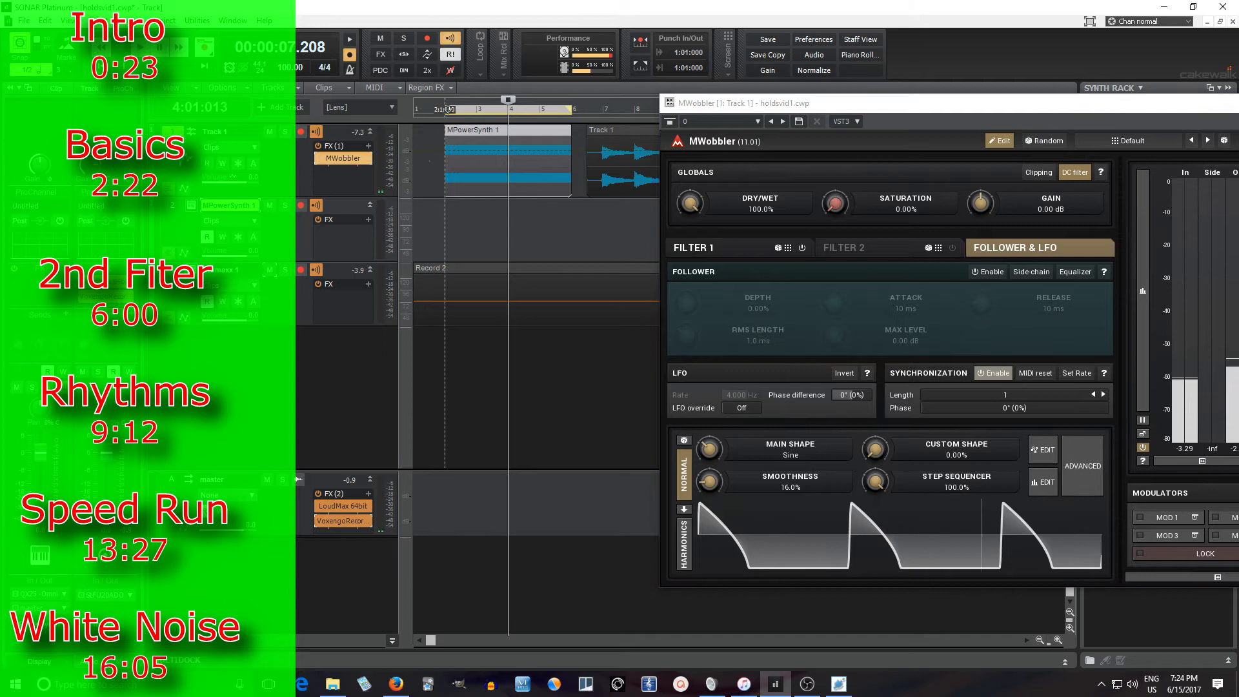
click(442, 116)
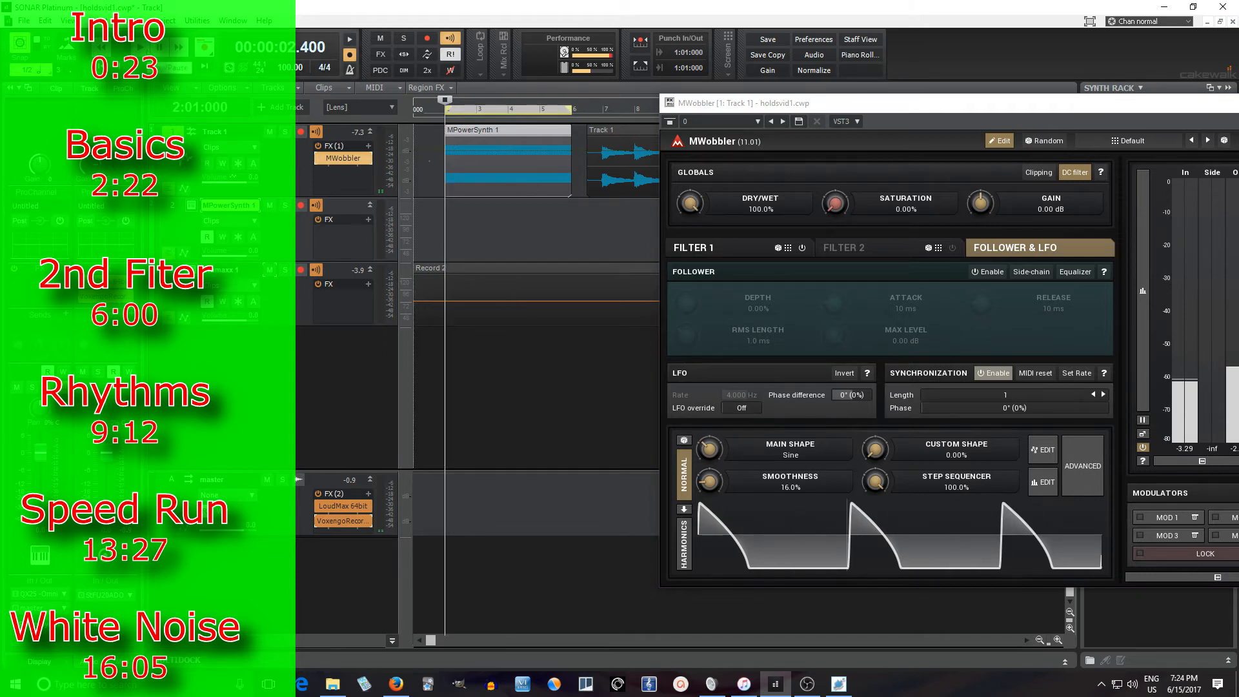
key(space)
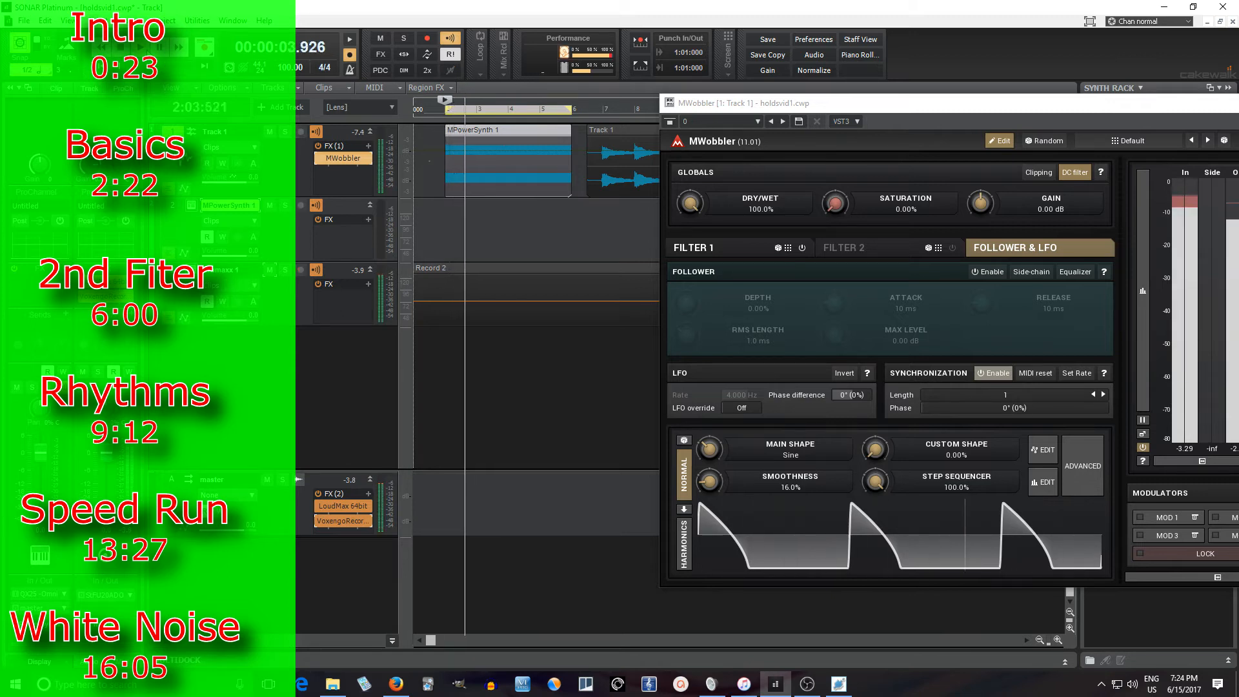
Set the synchronization phase to 45° while the loop plays to hear the shifted rhythm
double_click(1005, 412)
click(931, 494)
click(976, 497)
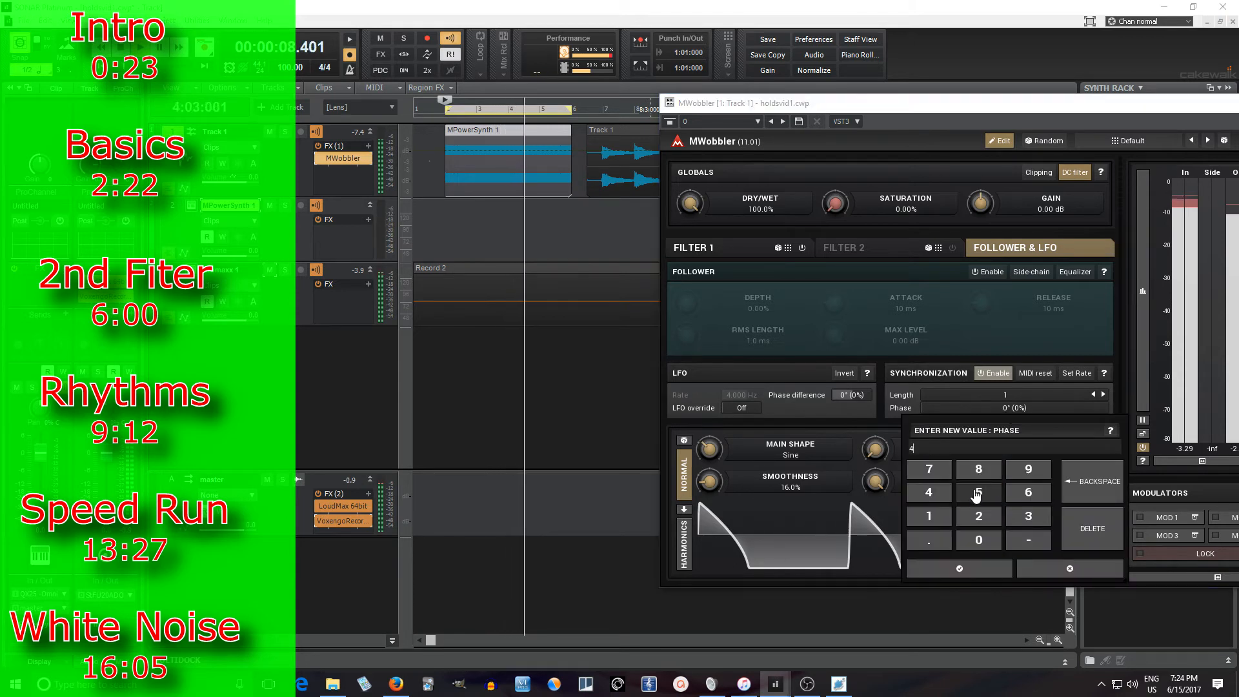
click(989, 572)
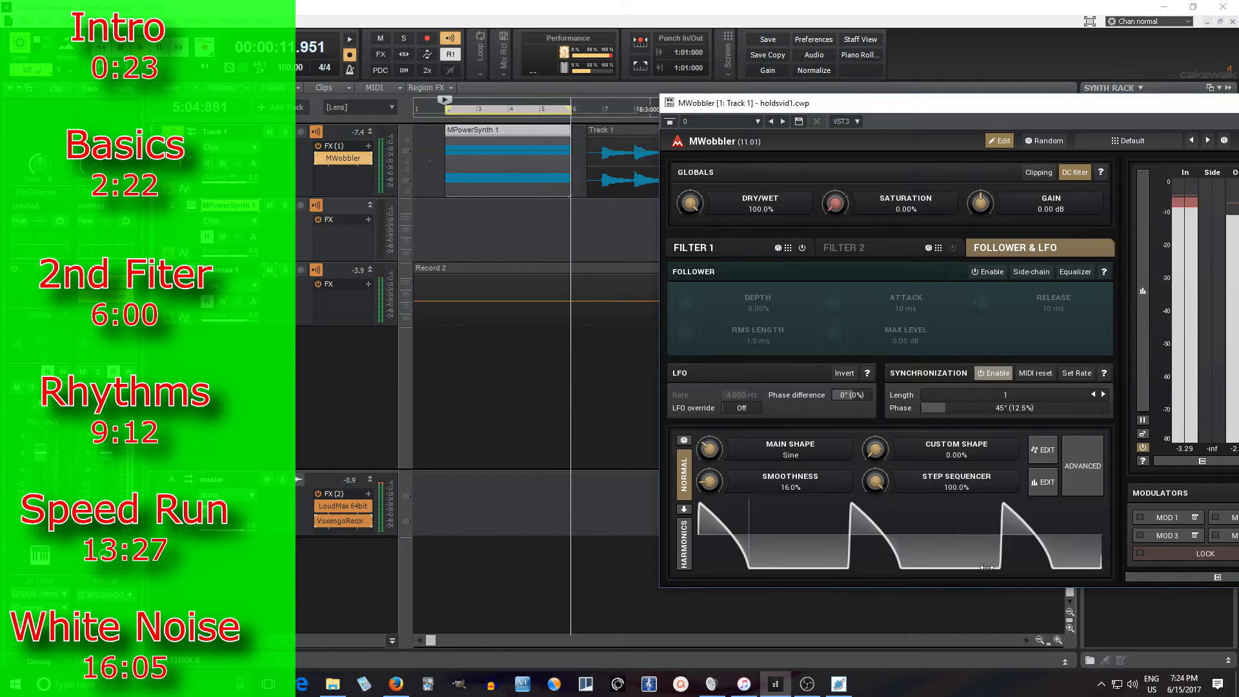
Set the synchronization phase to 90°, listen to the loop against the drums and stop playback
double_click(1013, 408)
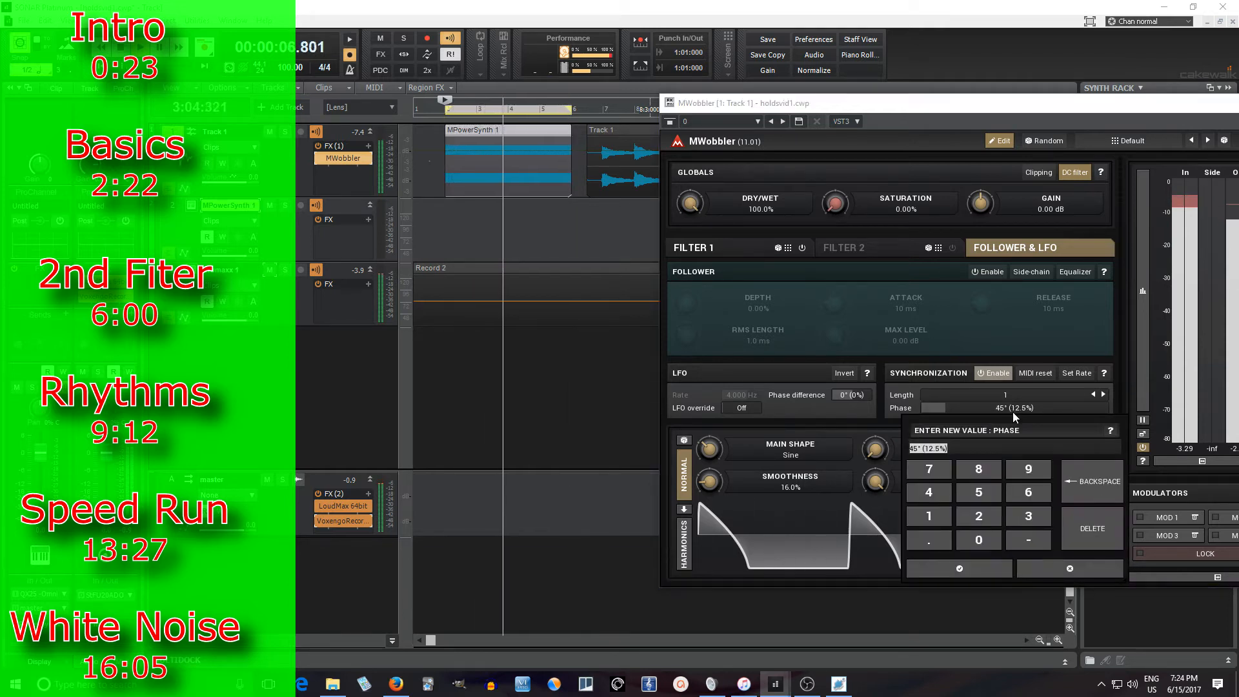
click(1029, 476)
click(980, 543)
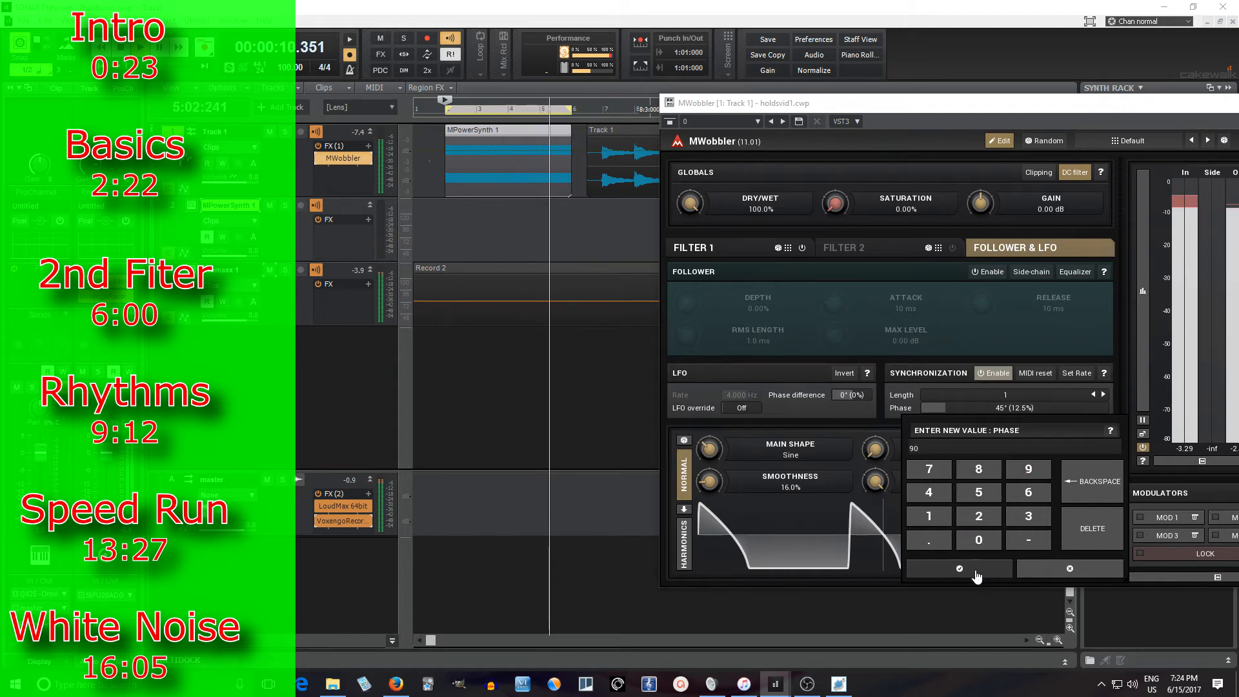
click(960, 569)
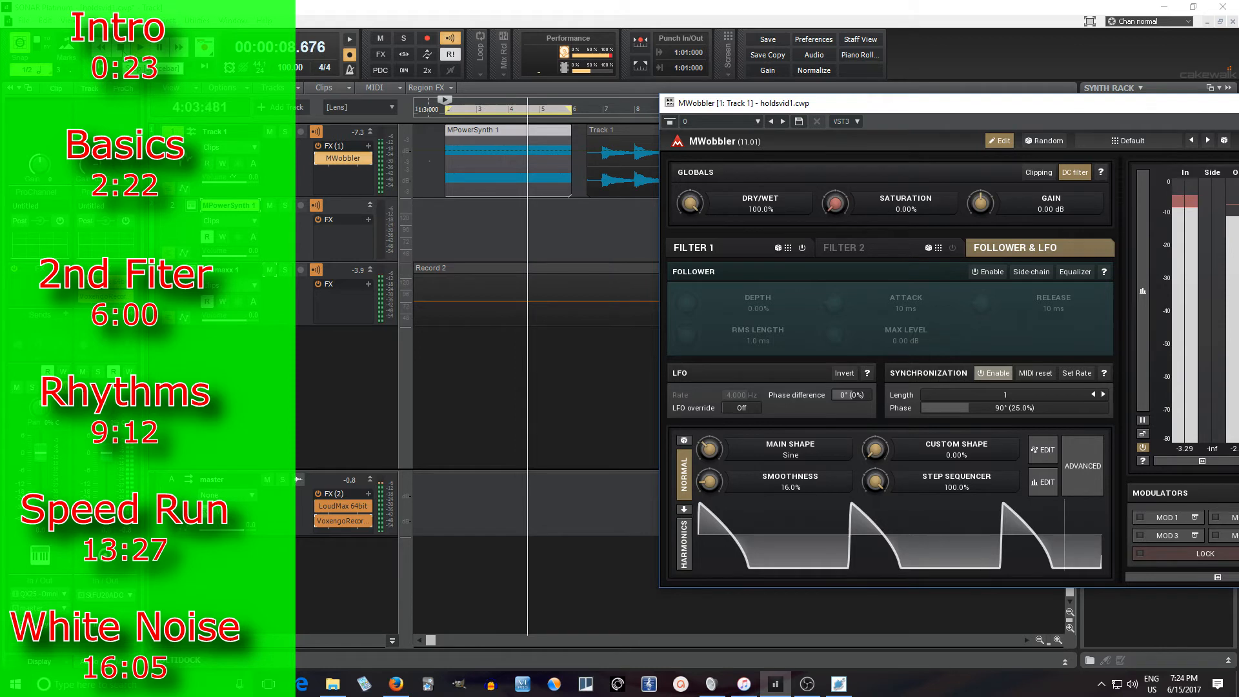
click(122, 50)
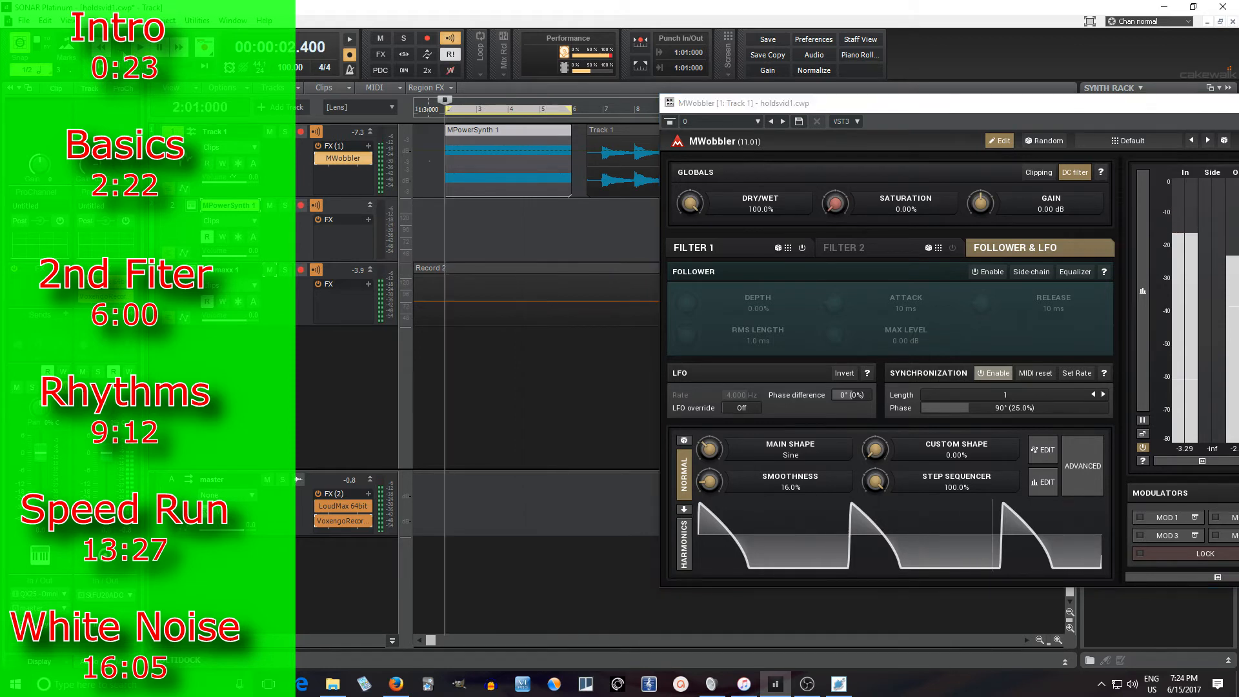
Reposition the MWobbler window beside the track controls and mute the Drumaxx 1 track
drag(875, 110, 564, 248)
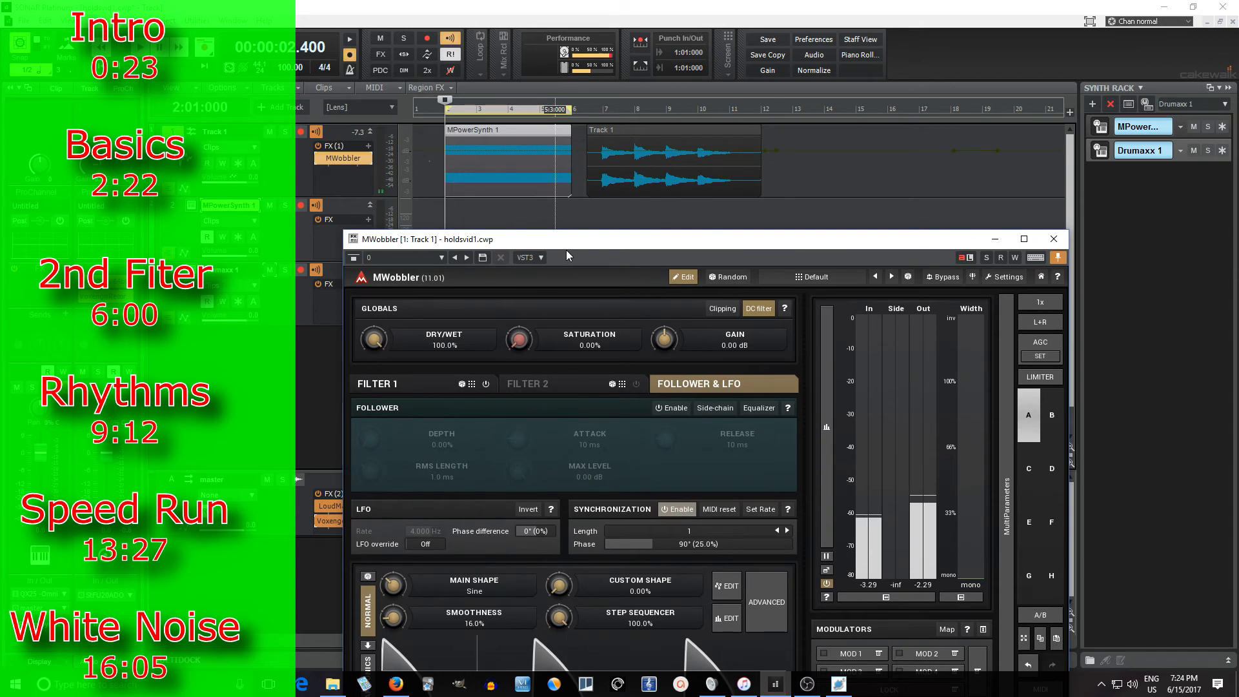
drag(588, 240, 812, 87)
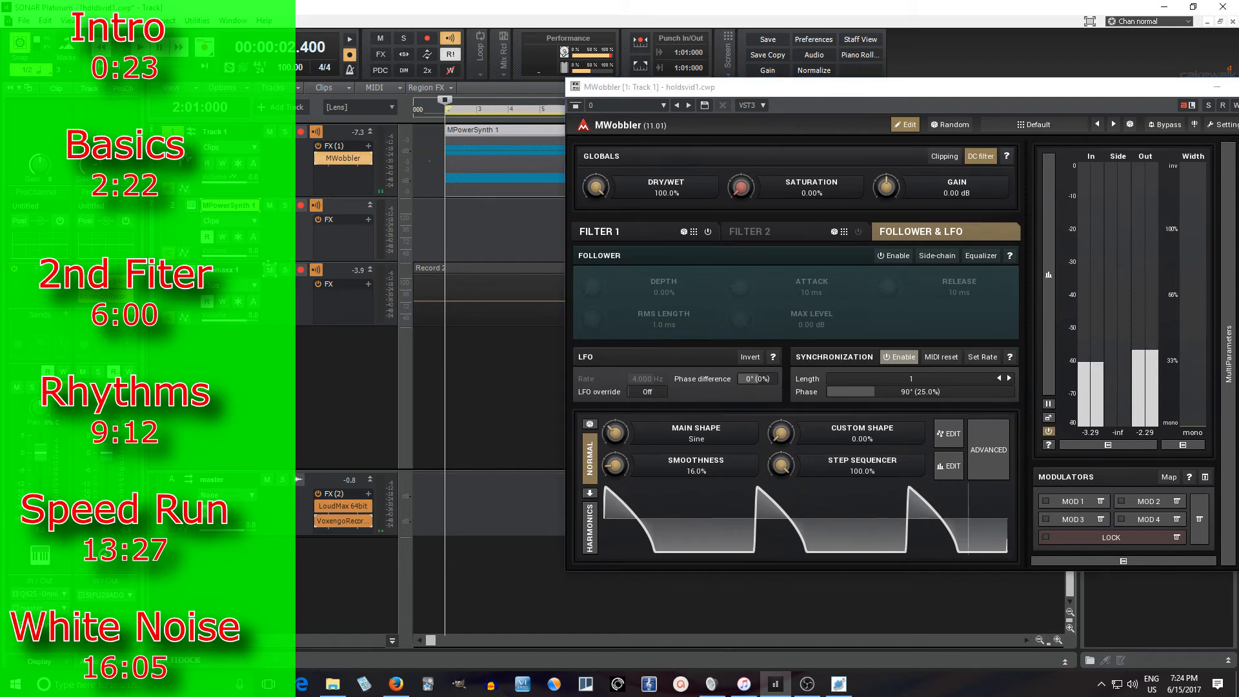
click(270, 271)
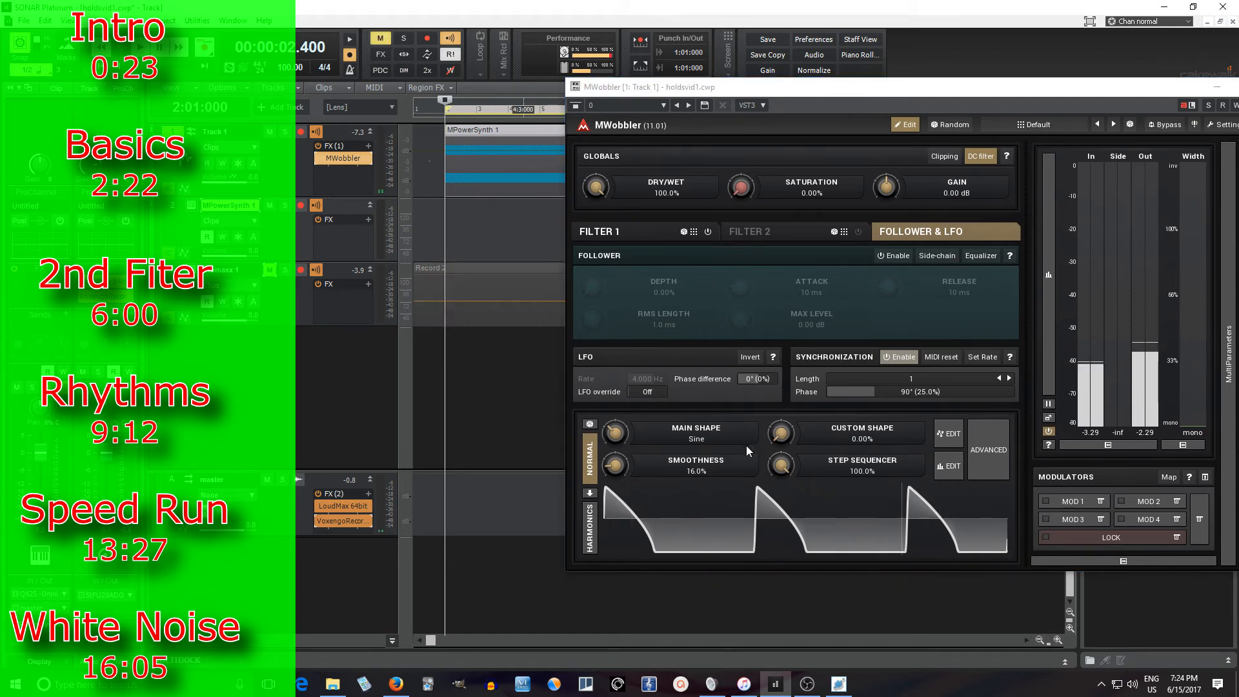
Load the 13:16 pluck preset from the Euclidian folder into Filter 1's step sequencer and accept it
click(647, 233)
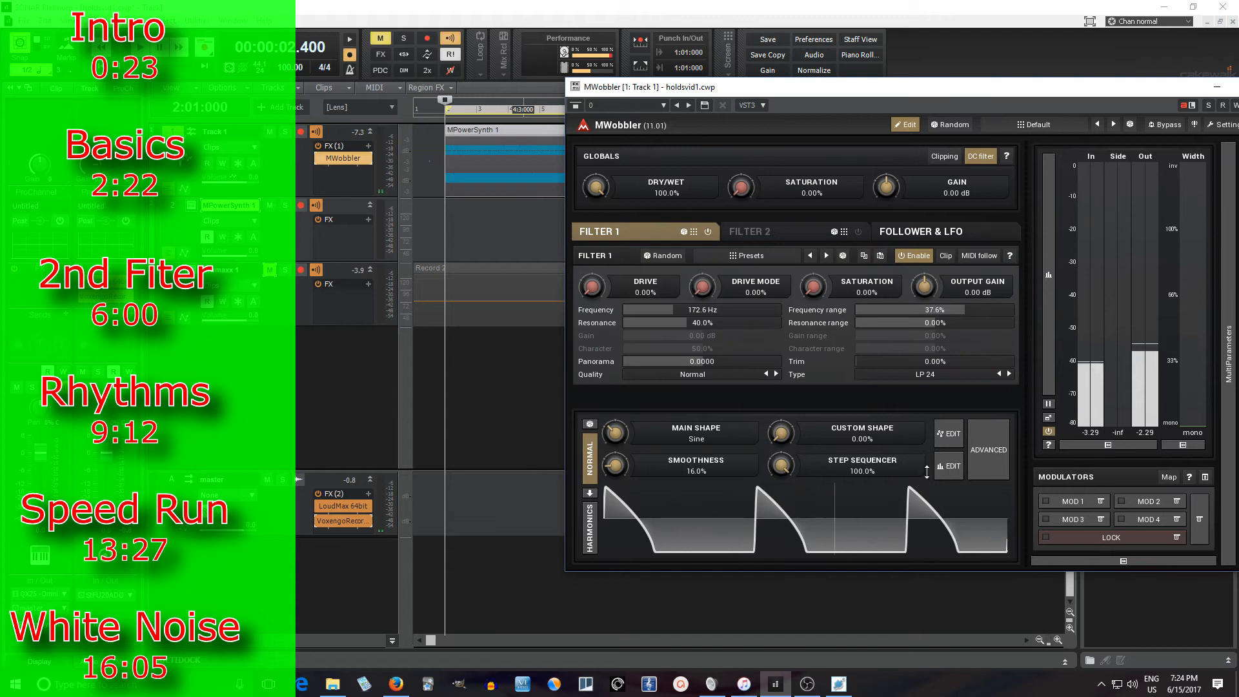
click(945, 466)
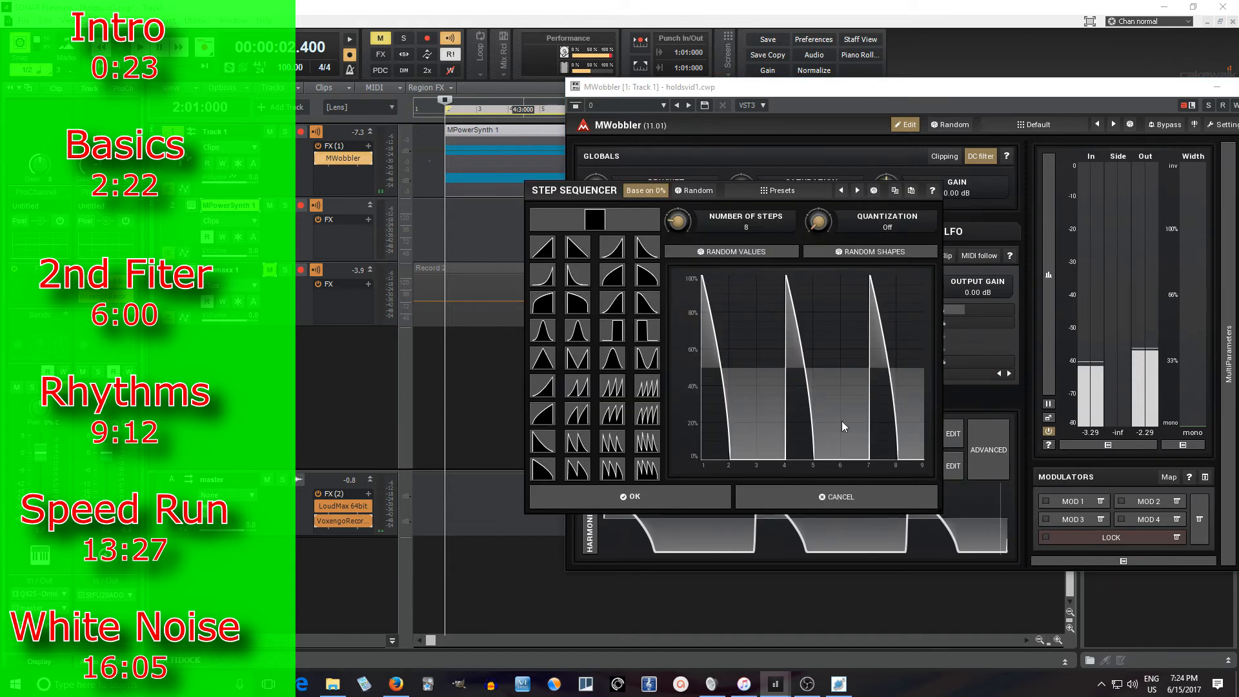
click(772, 191)
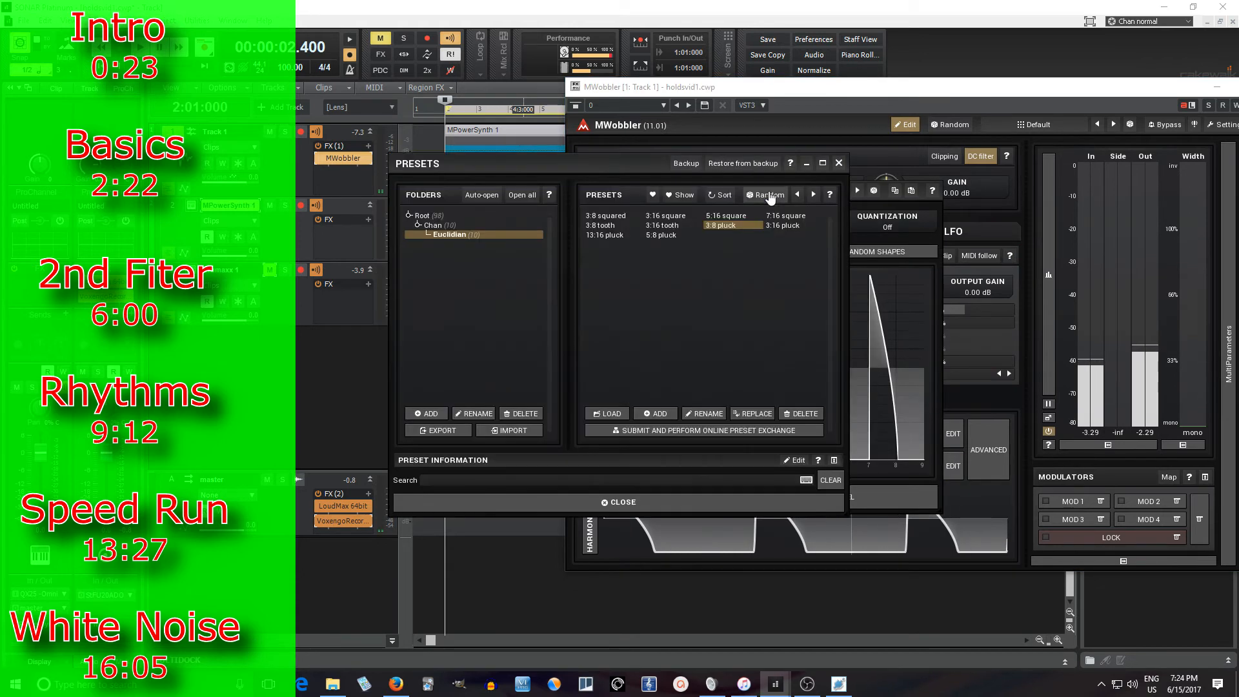
click(612, 235)
click(618, 503)
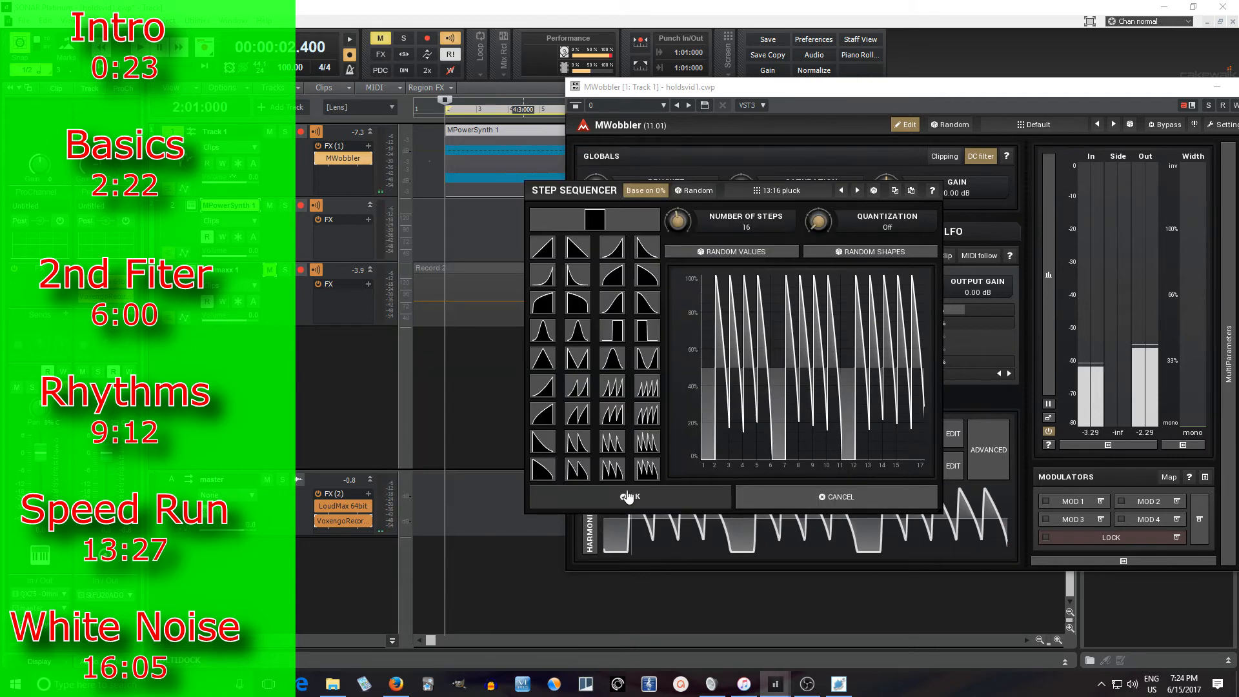
click(630, 496)
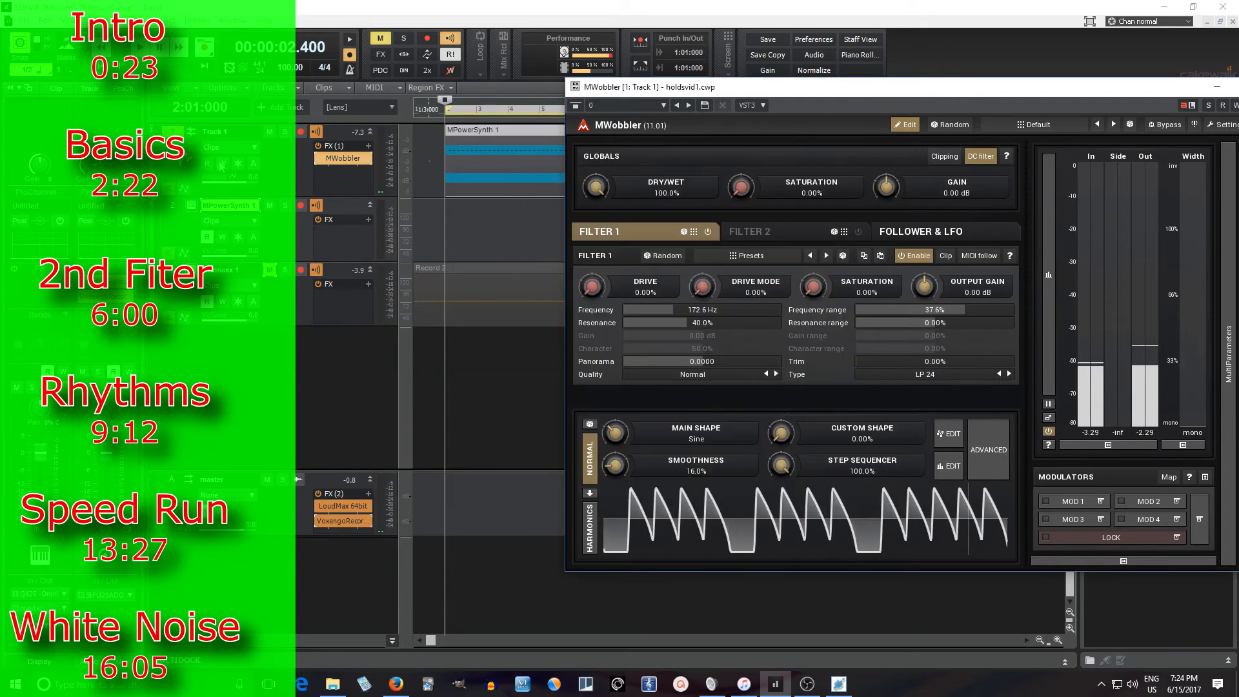
Play the looped synth clip to hear the 13:16 pluck rhythm, stop it and reposition the plugin window
key(space)
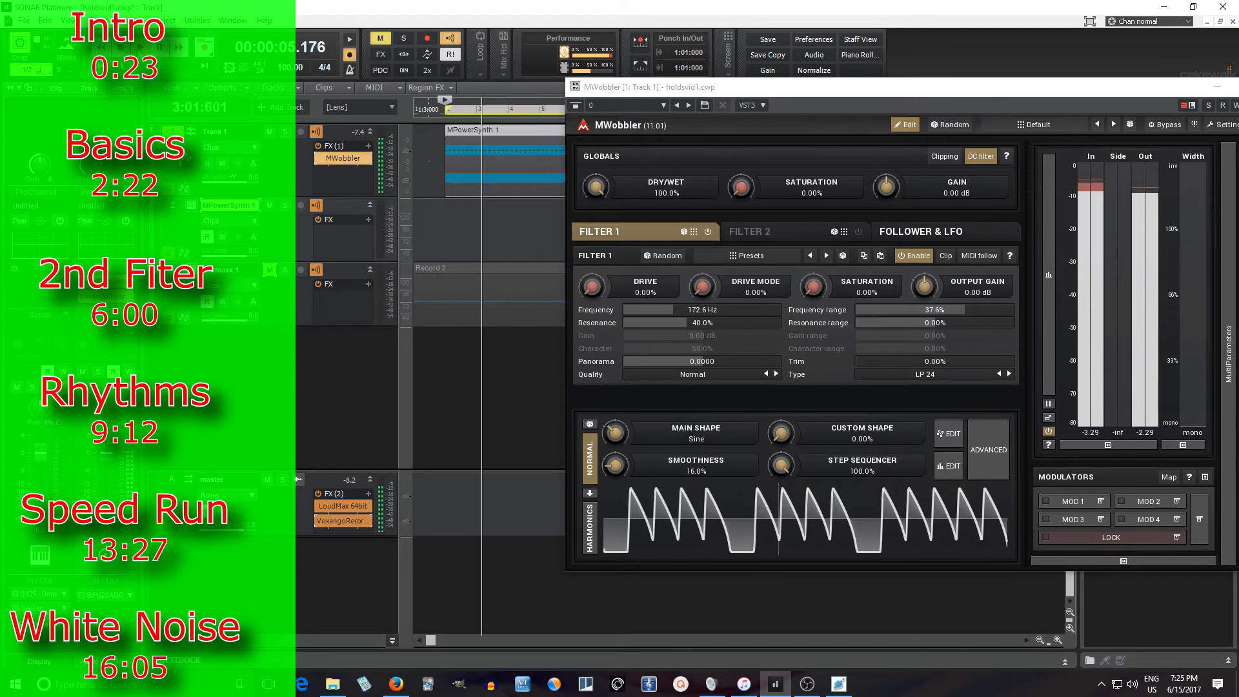
drag(597, 95, 328, 225)
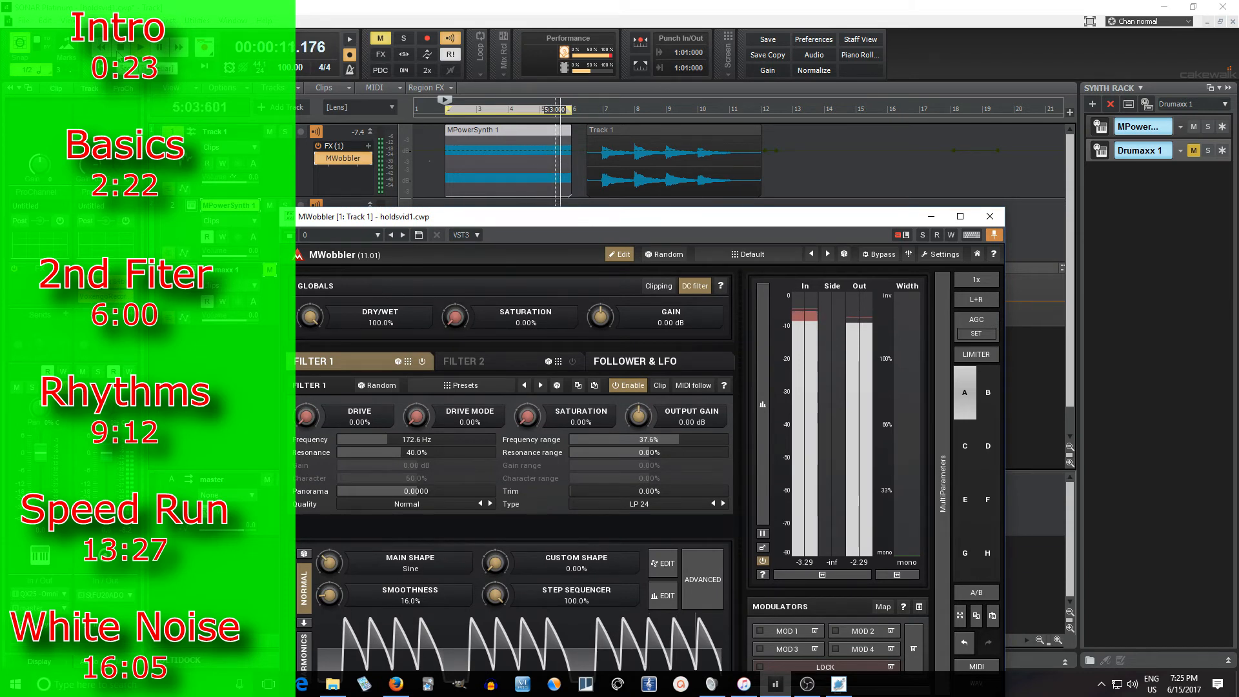
key(space)
drag(623, 218, 743, 75)
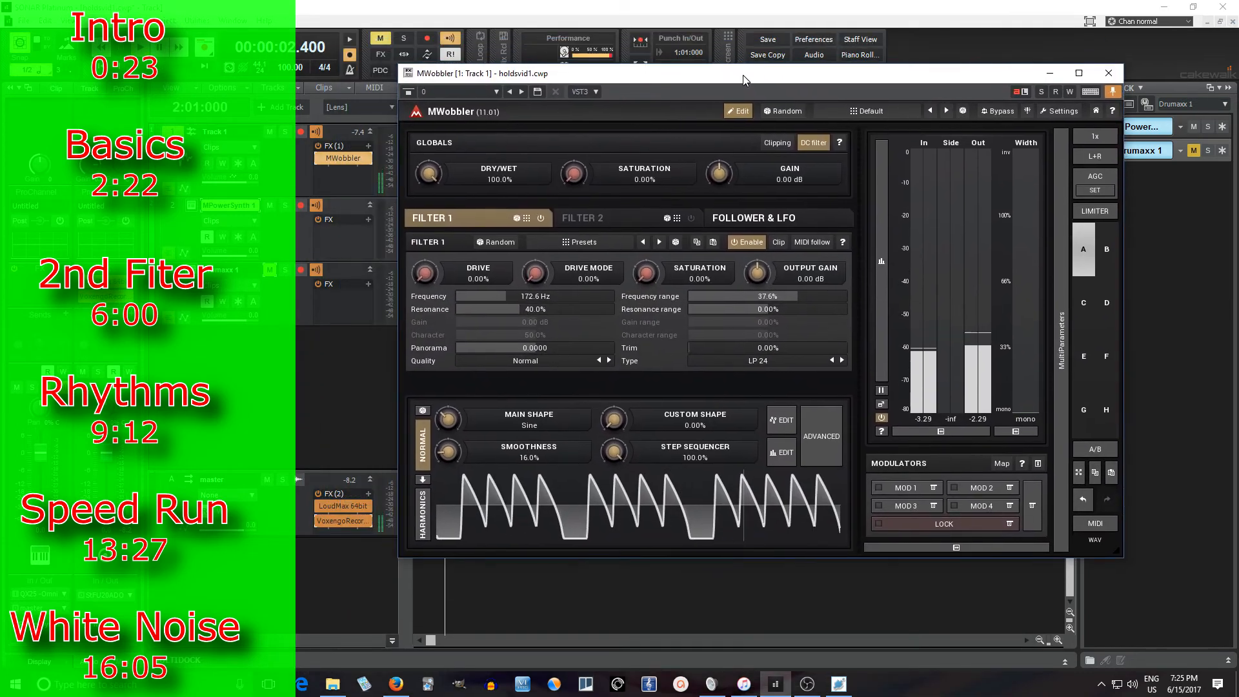
Set the LFO phase difference to 90° in the Follower & LFO settings and play the looped synth clip
click(788, 219)
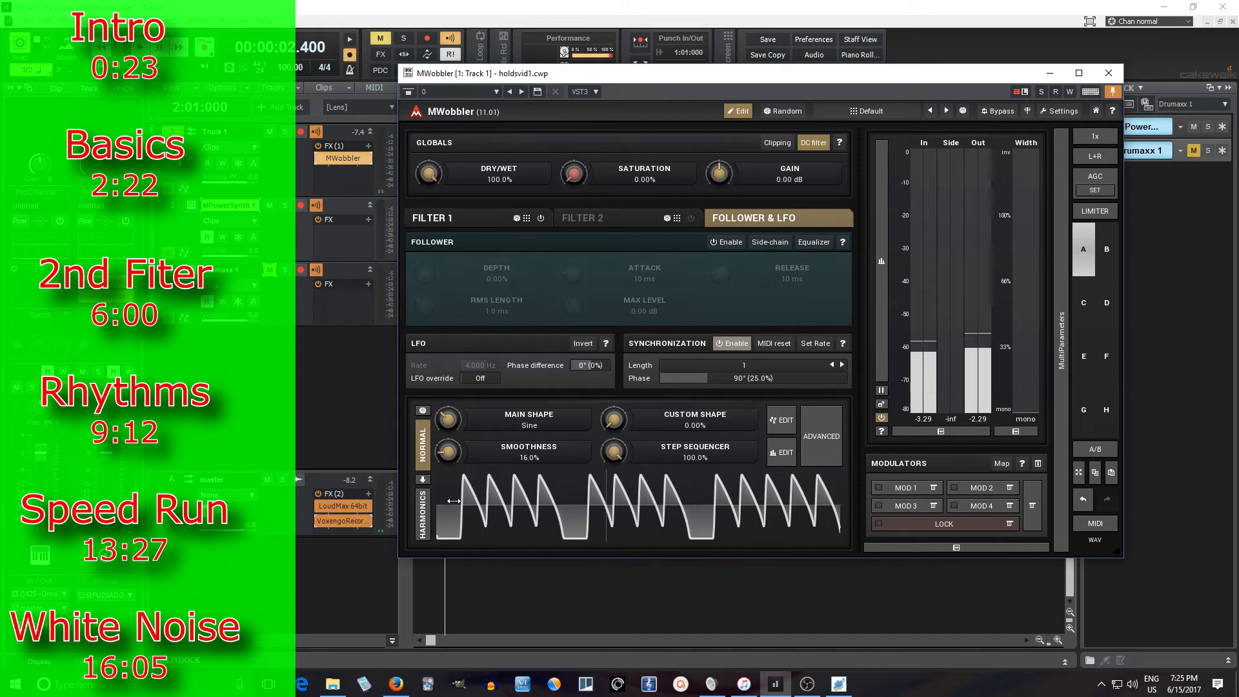
double_click(590, 366)
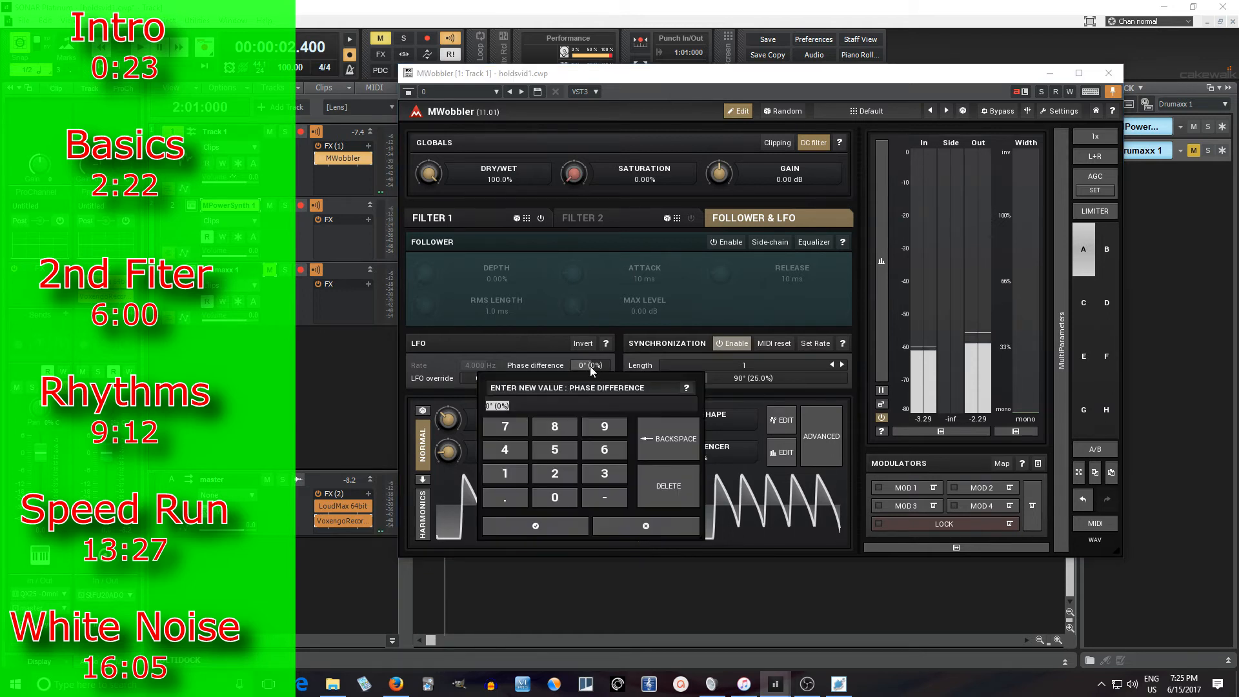
click(593, 431)
click(554, 497)
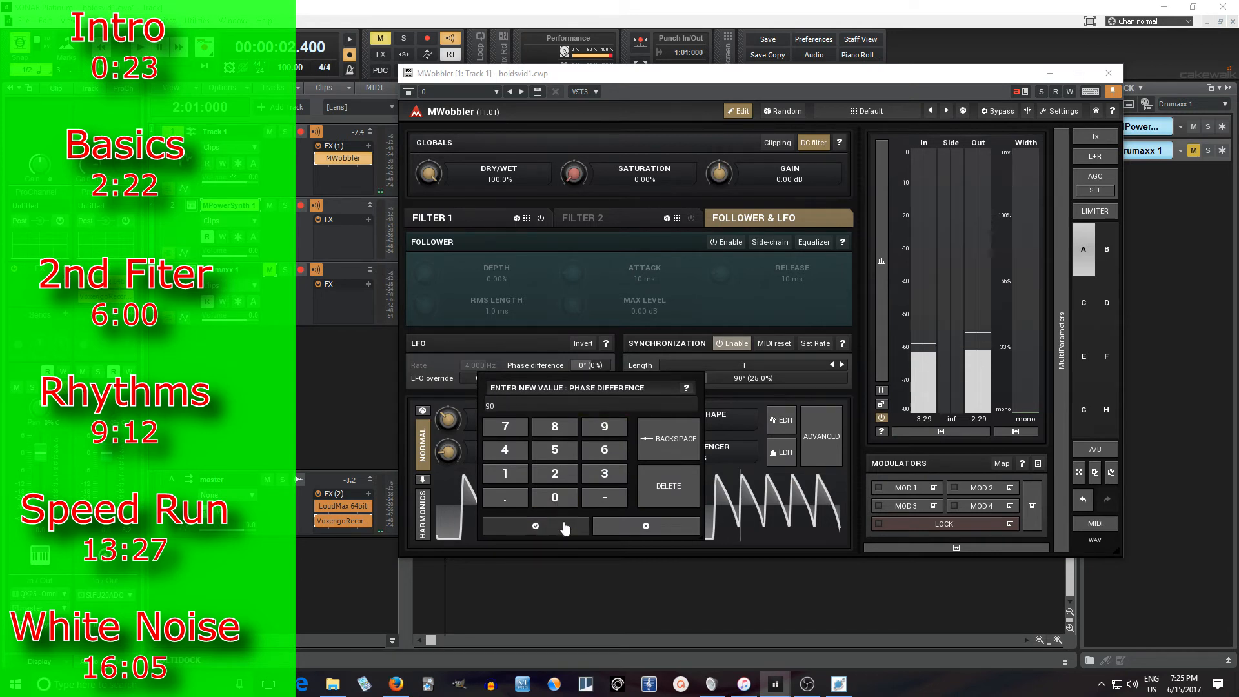
click(564, 525)
drag(541, 76, 534, 286)
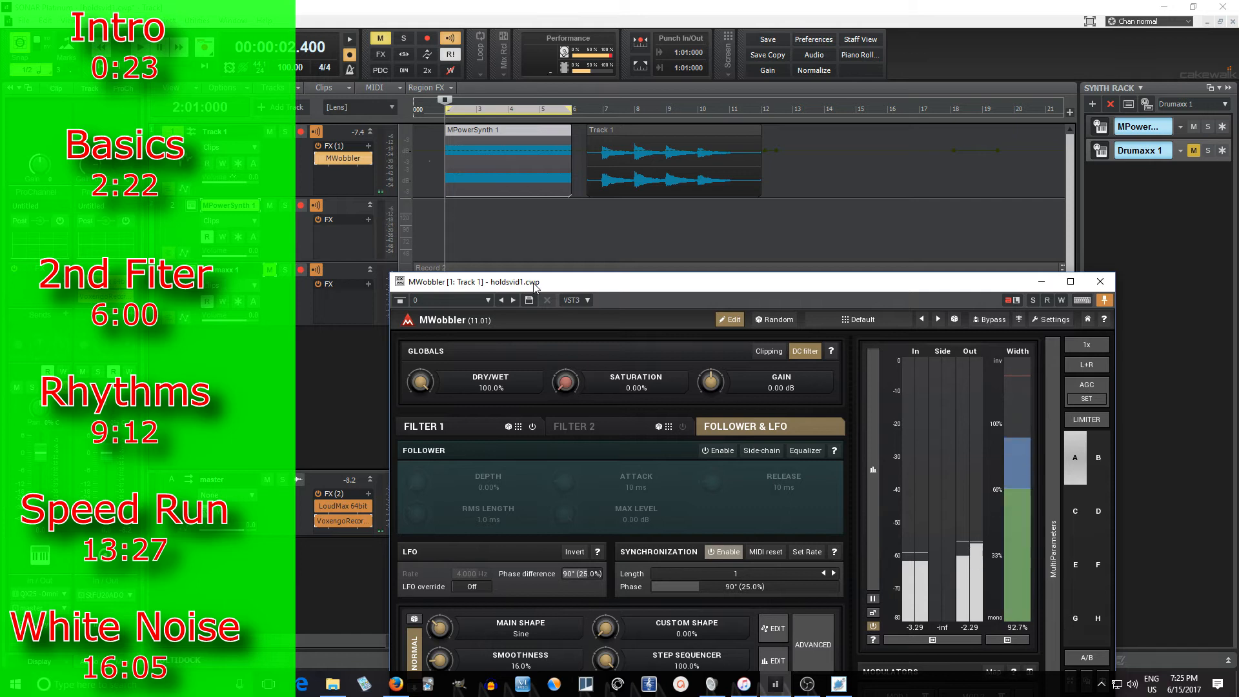
click(141, 48)
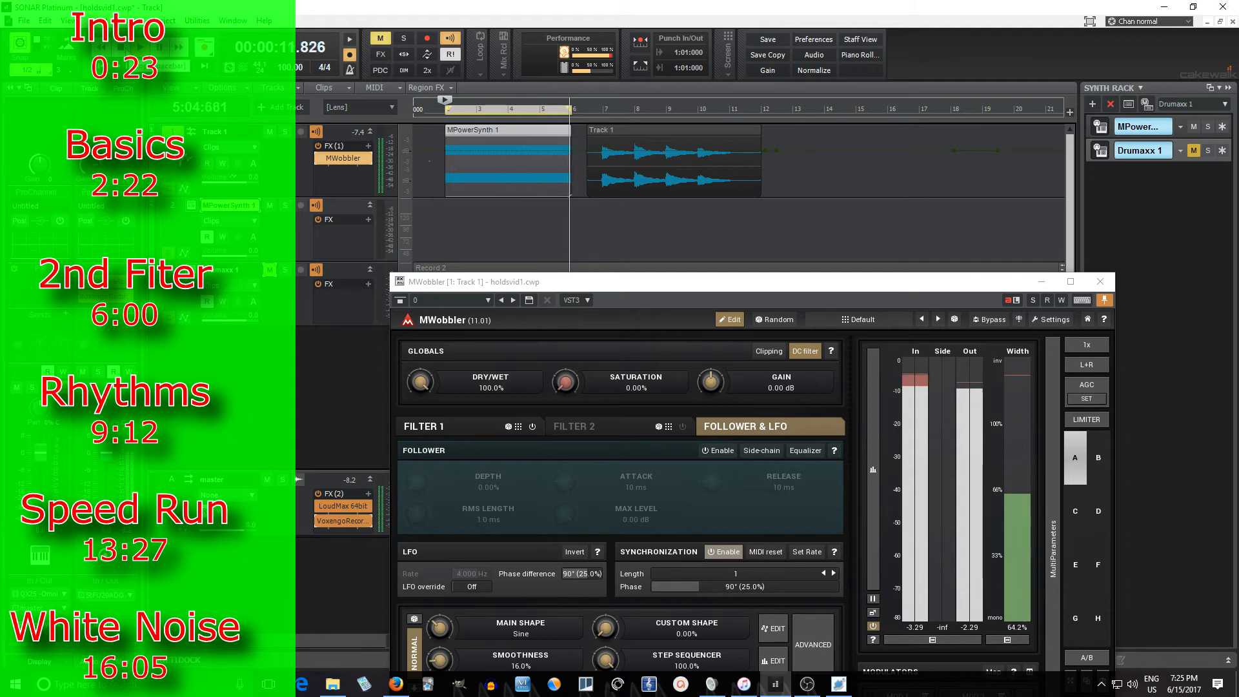
Turn off looping and place the playhead at 6:03:000, at the start of the second clip
mouse_move(481, 71)
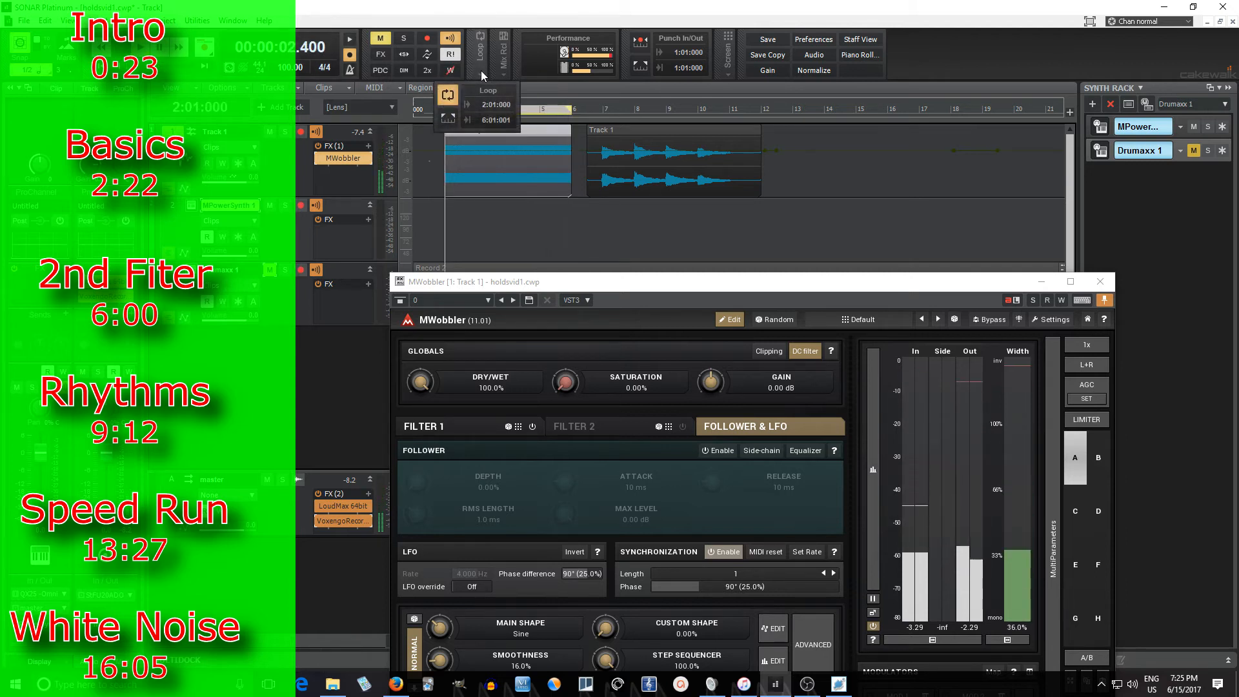
click(452, 98)
click(592, 108)
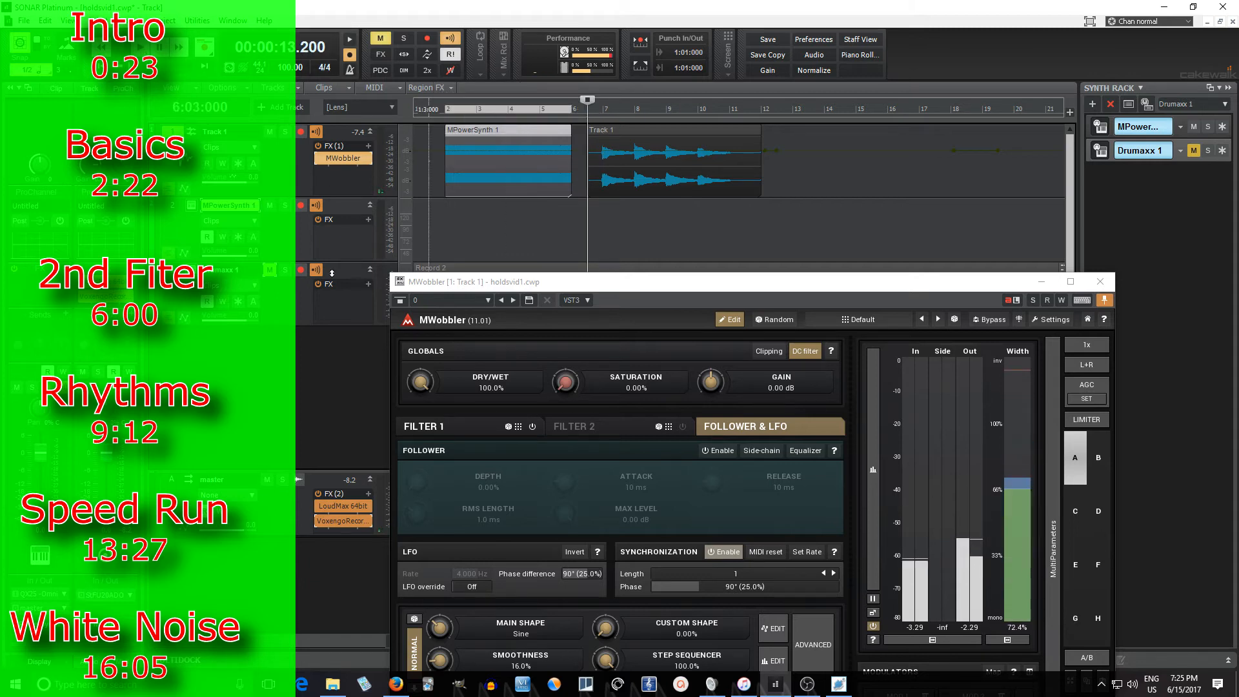
Unmute the Drumaxx 1 track, play the second clip with drums from 6:01:000 and stop playback
click(270, 273)
click(574, 110)
key(space)
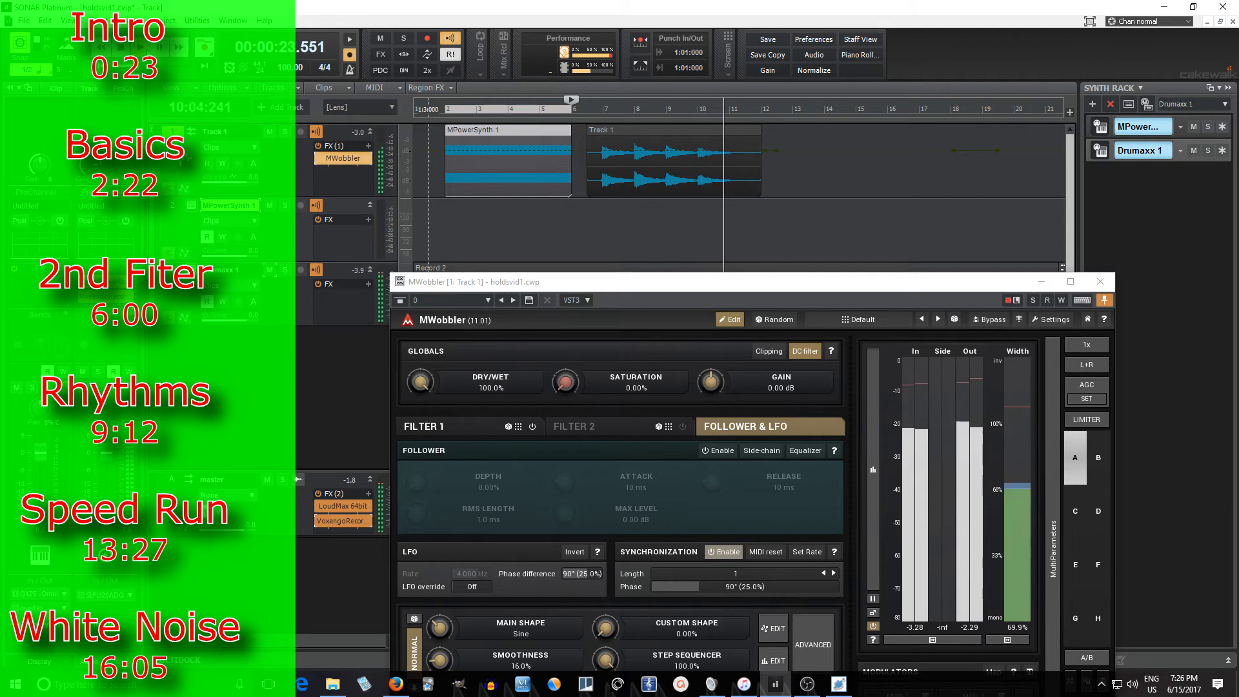
key(space)
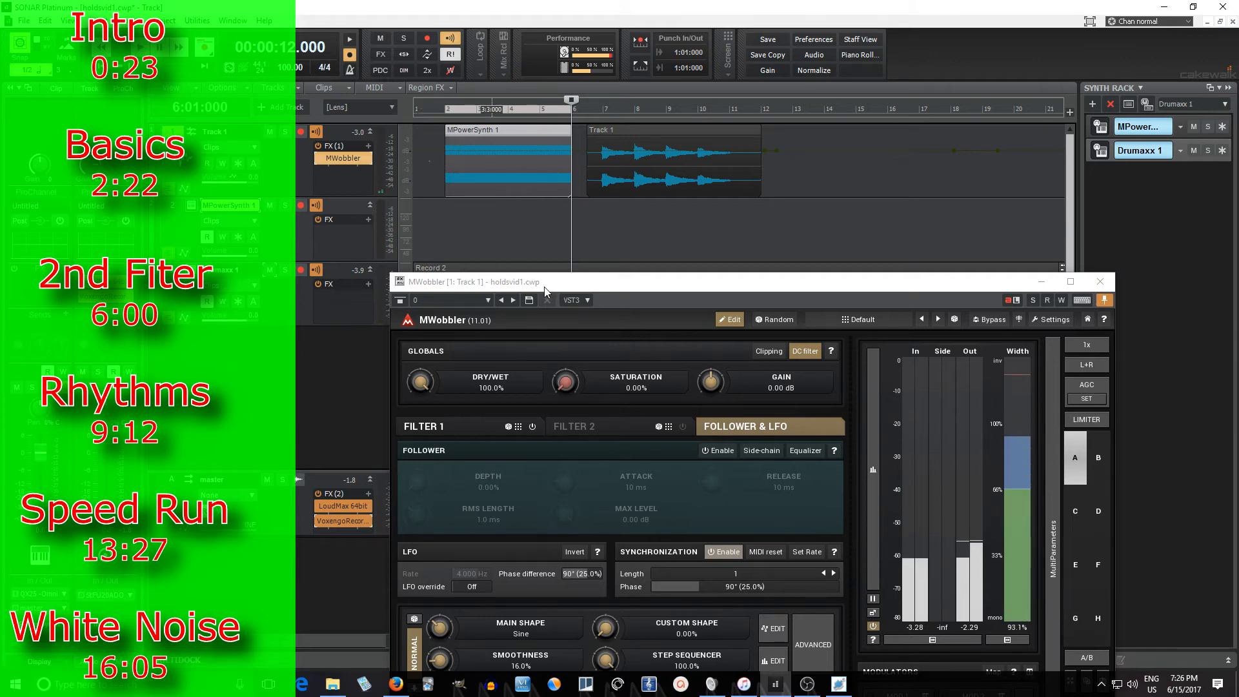
Mute Track 1 and select the MPowerSynth 1 track
drag(546, 288, 625, 347)
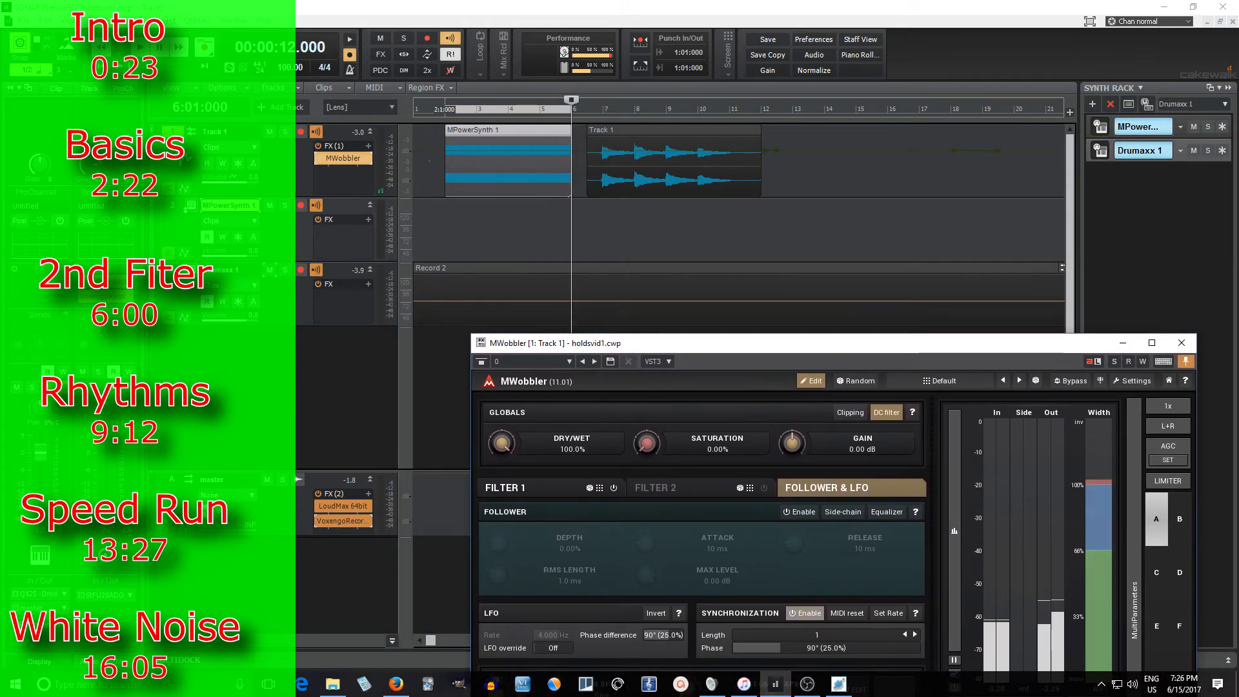
click(172, 201)
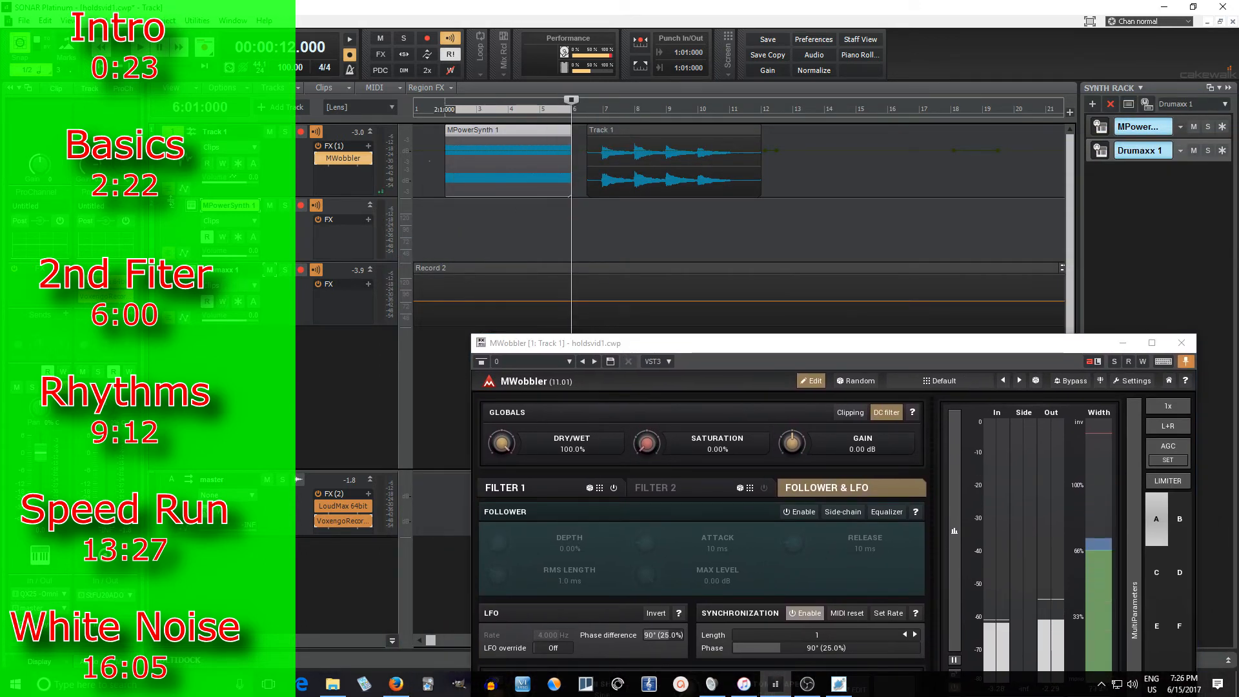
click(270, 131)
click(172, 205)
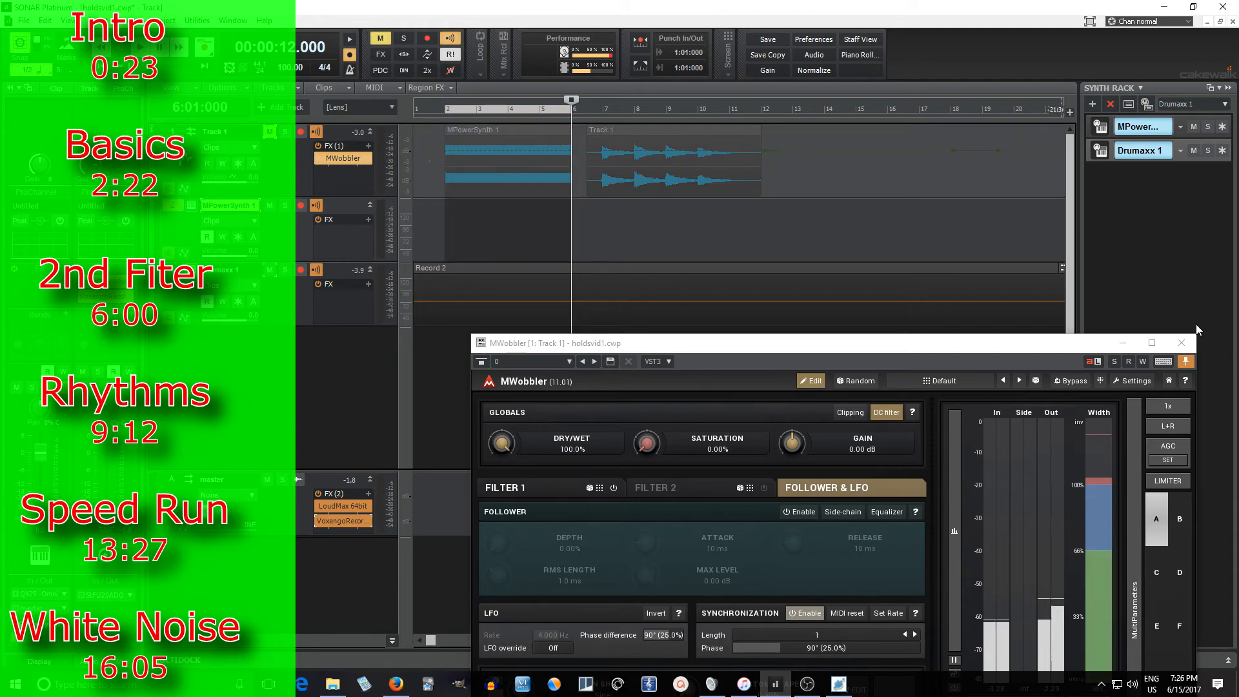
Close the MWobbler window and open the MPowerSynth 1 instrument in full view
click(1183, 343)
click(1105, 129)
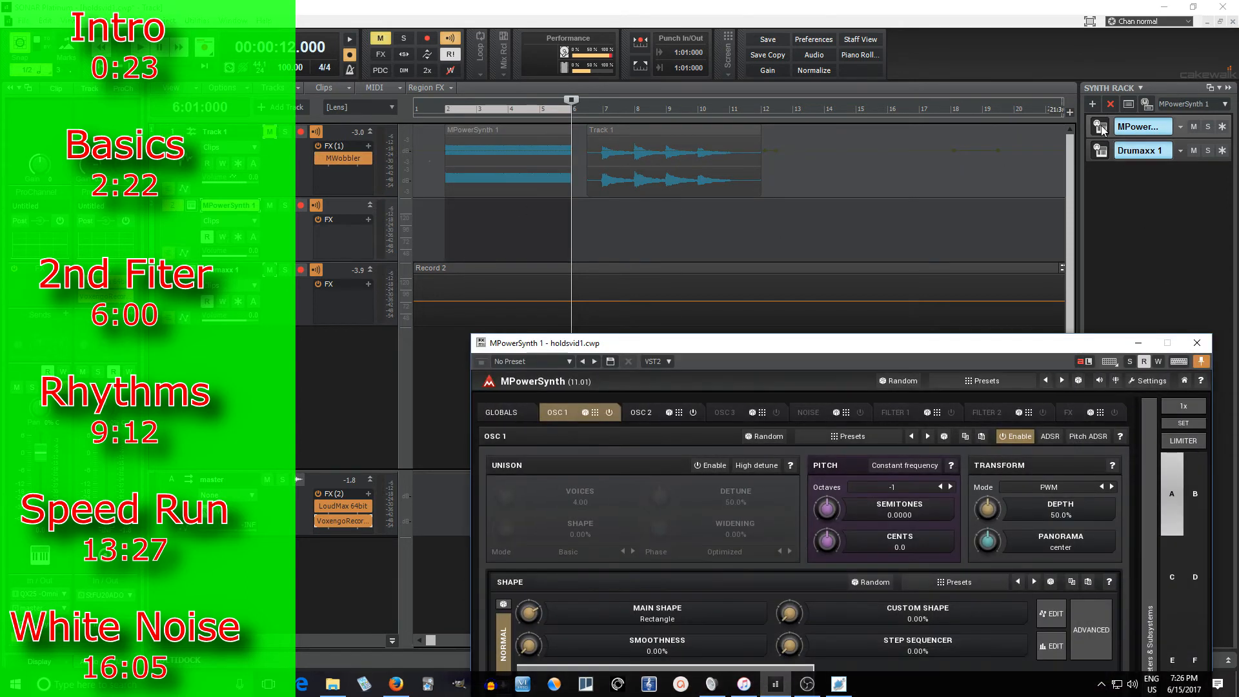
drag(721, 350, 602, 85)
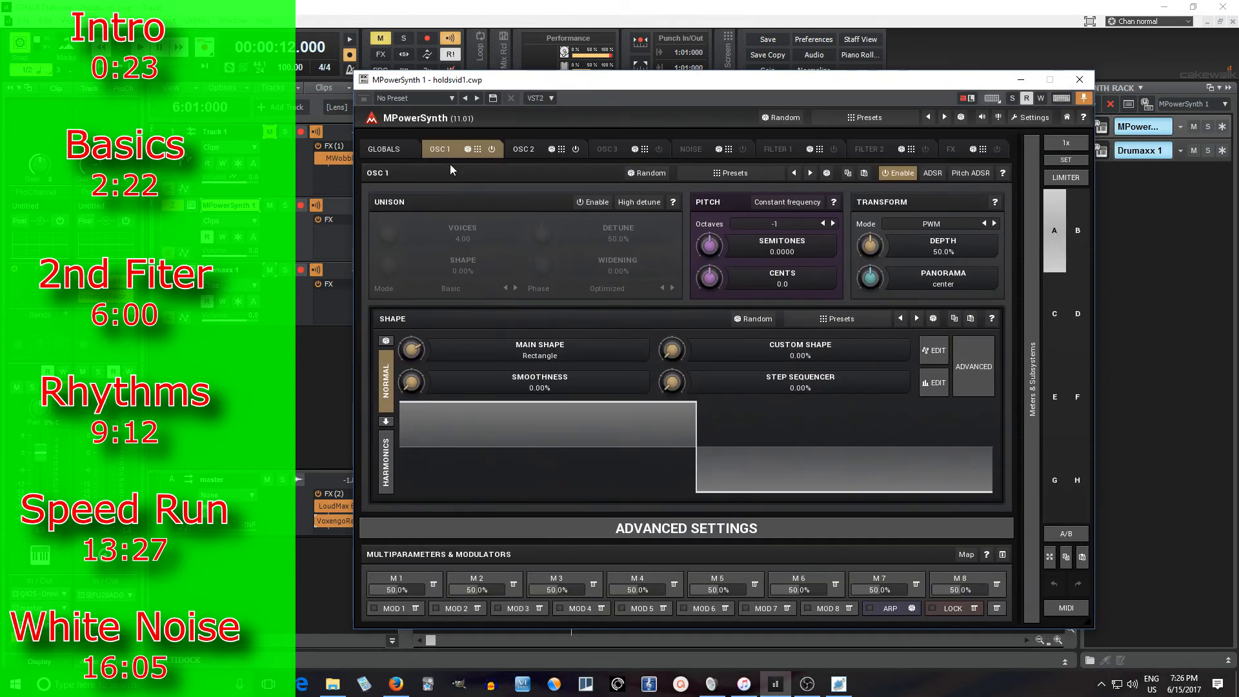
Load the Default preset from the Root folder into MPowerSynth
click(891, 121)
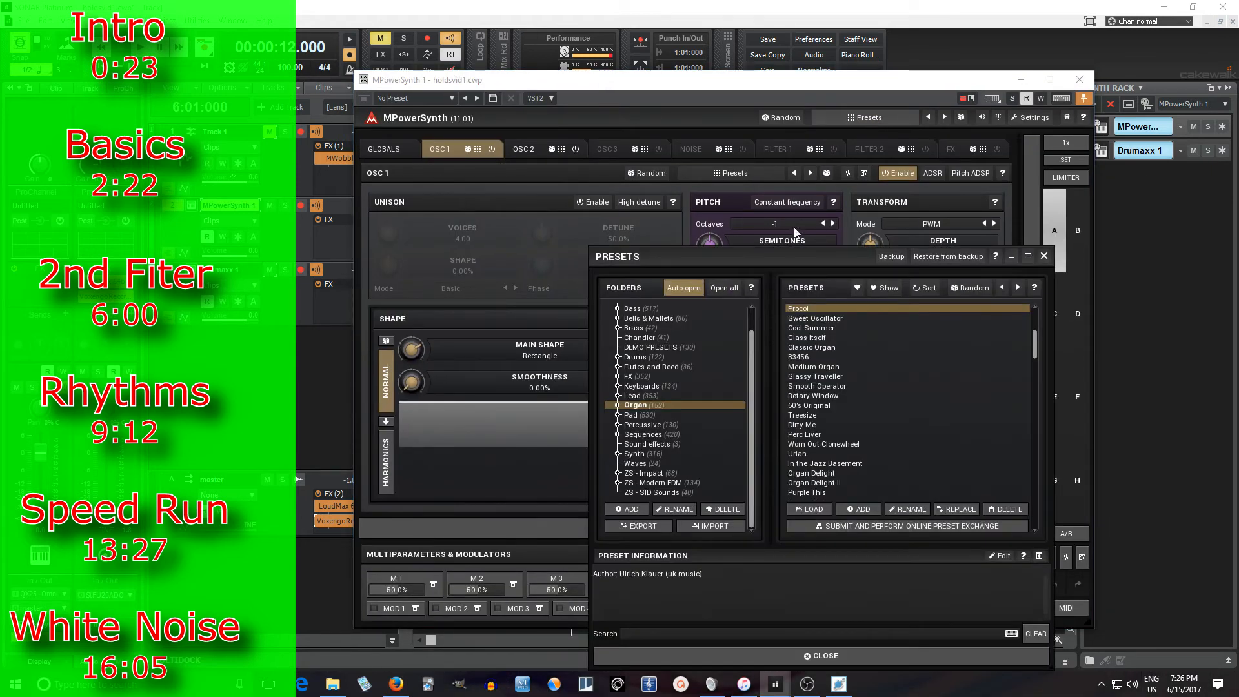
drag(754, 340, 752, 313)
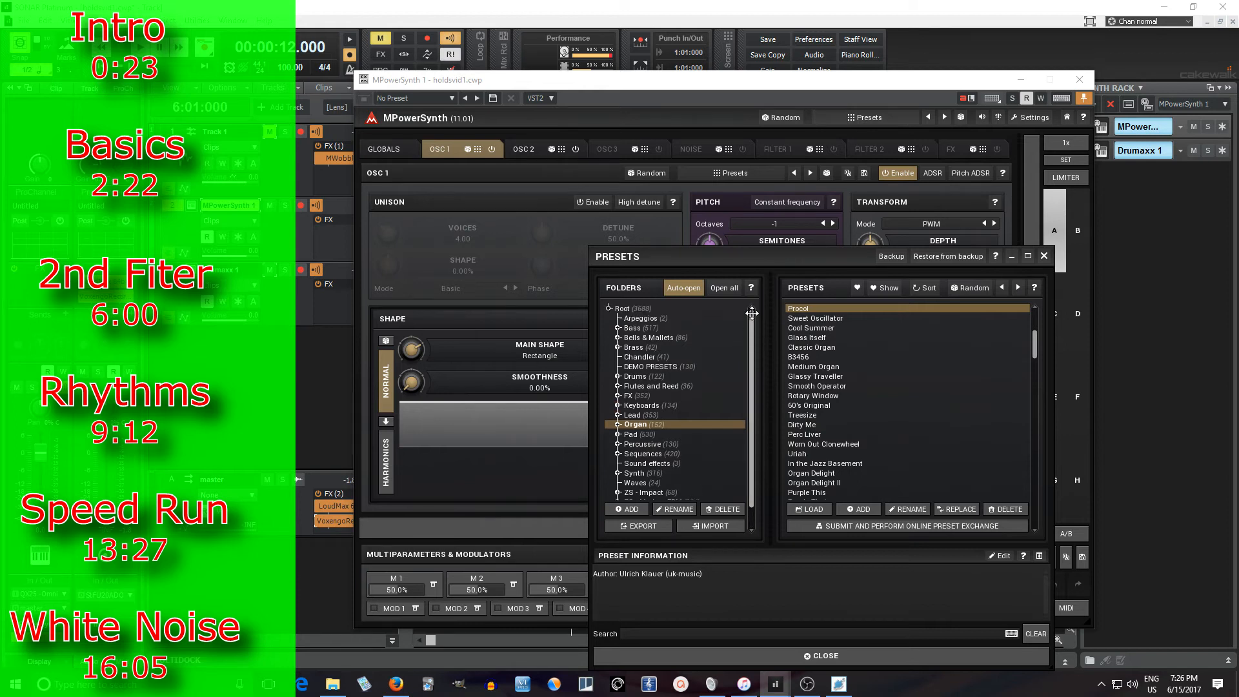
click(624, 309)
click(802, 310)
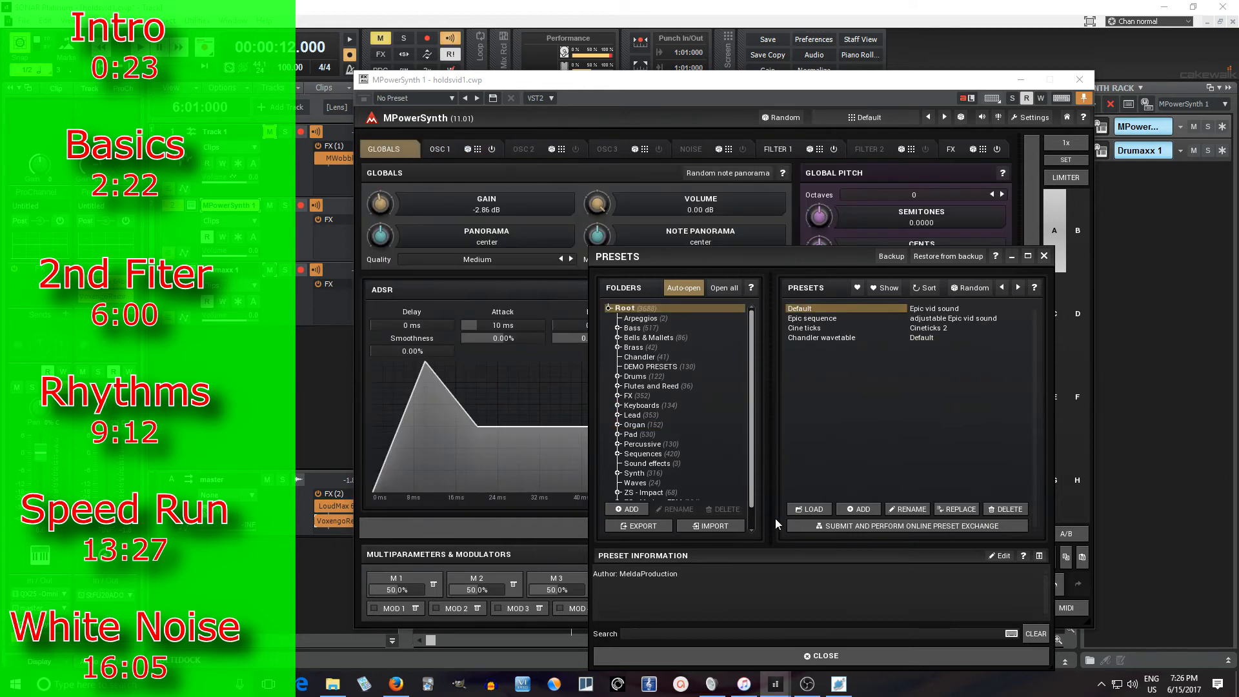
click(816, 656)
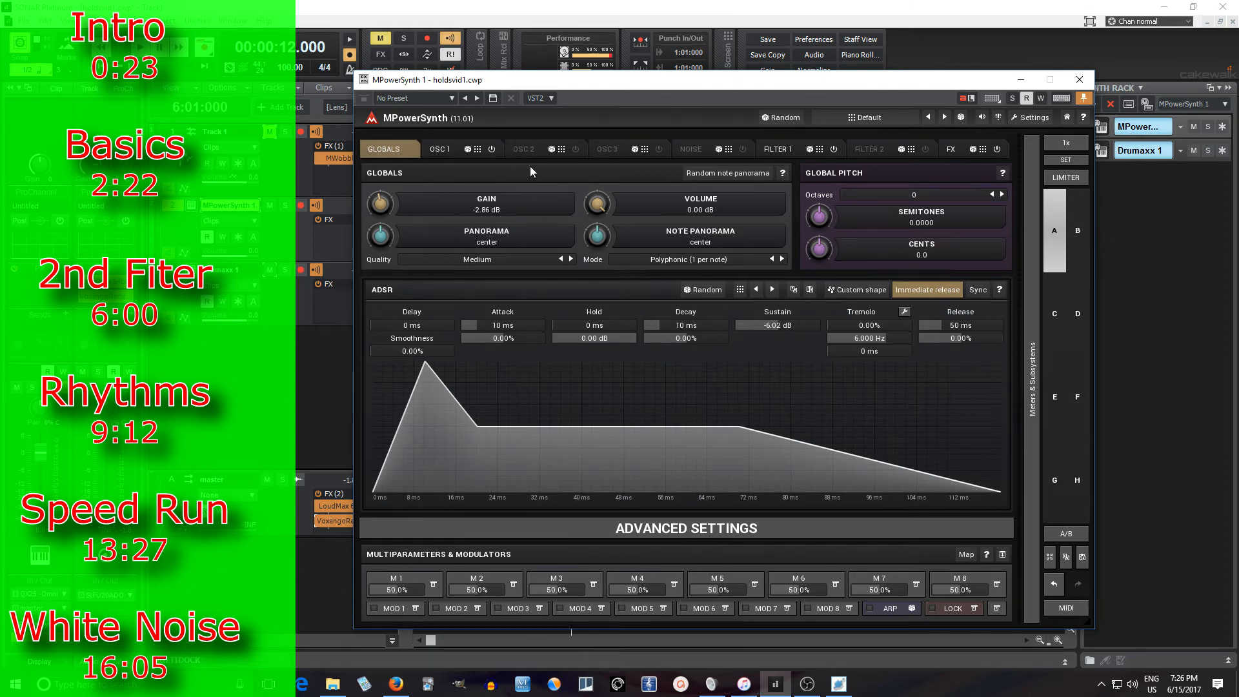
Switch oscillator 1 from harmonics to the normal shape mode and set its main shape to Saw
drag(571, 86, 613, 138)
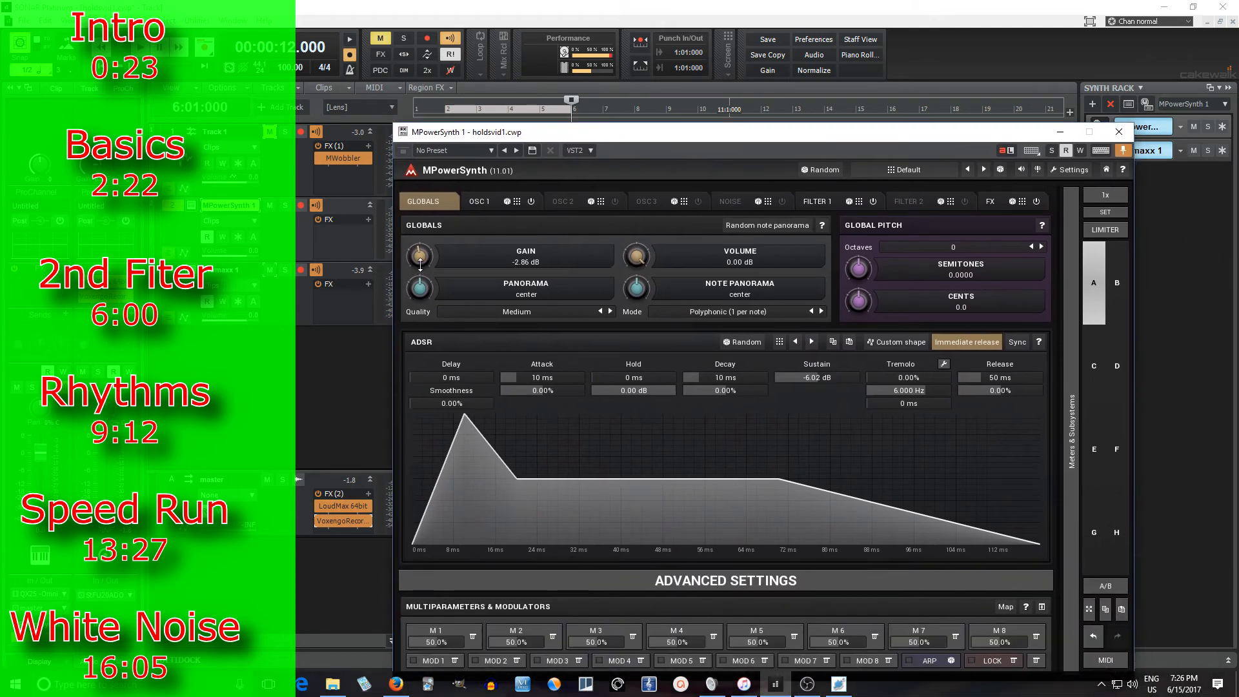
click(501, 201)
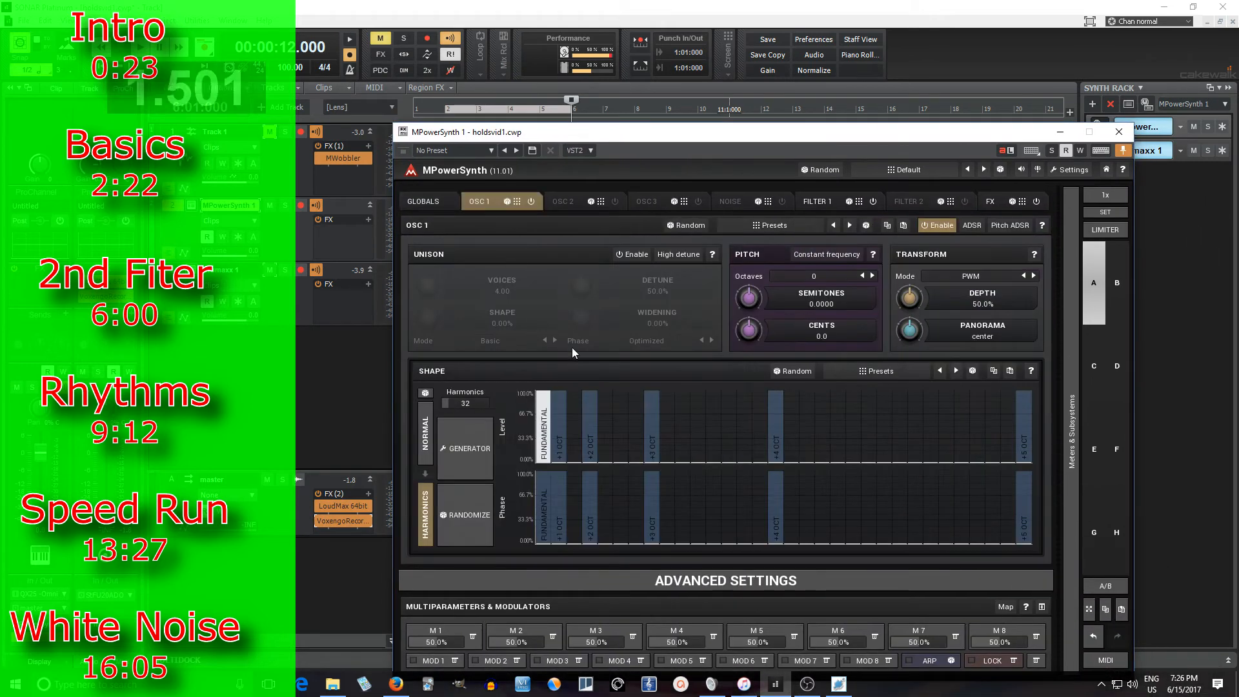
click(425, 432)
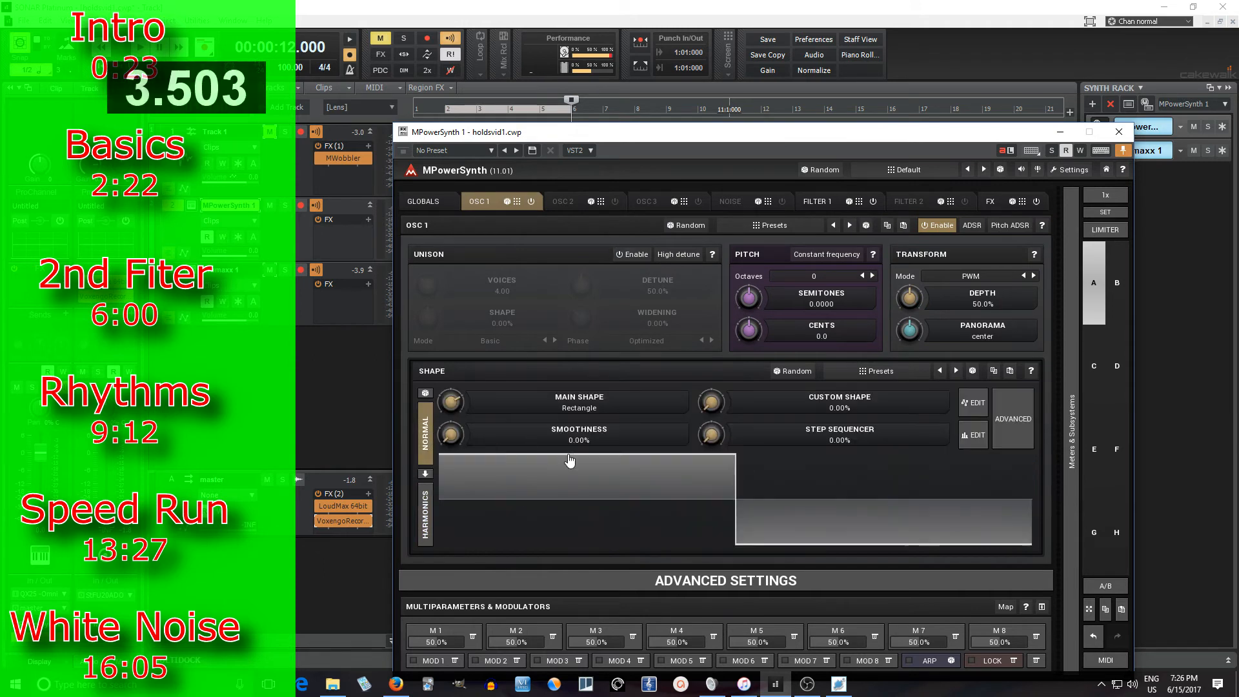
click(807, 526)
click(807, 542)
Enable unison on oscillator 1 and set its detune to 17.8%
click(634, 256)
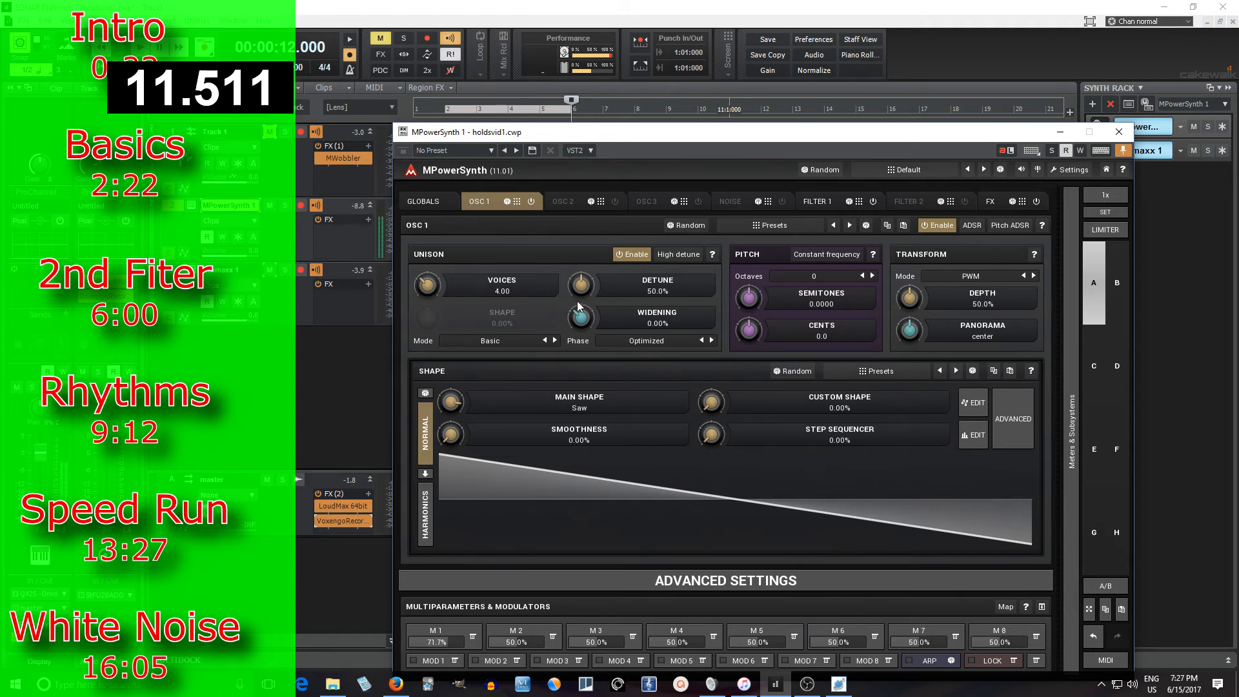
drag(581, 285, 581, 294)
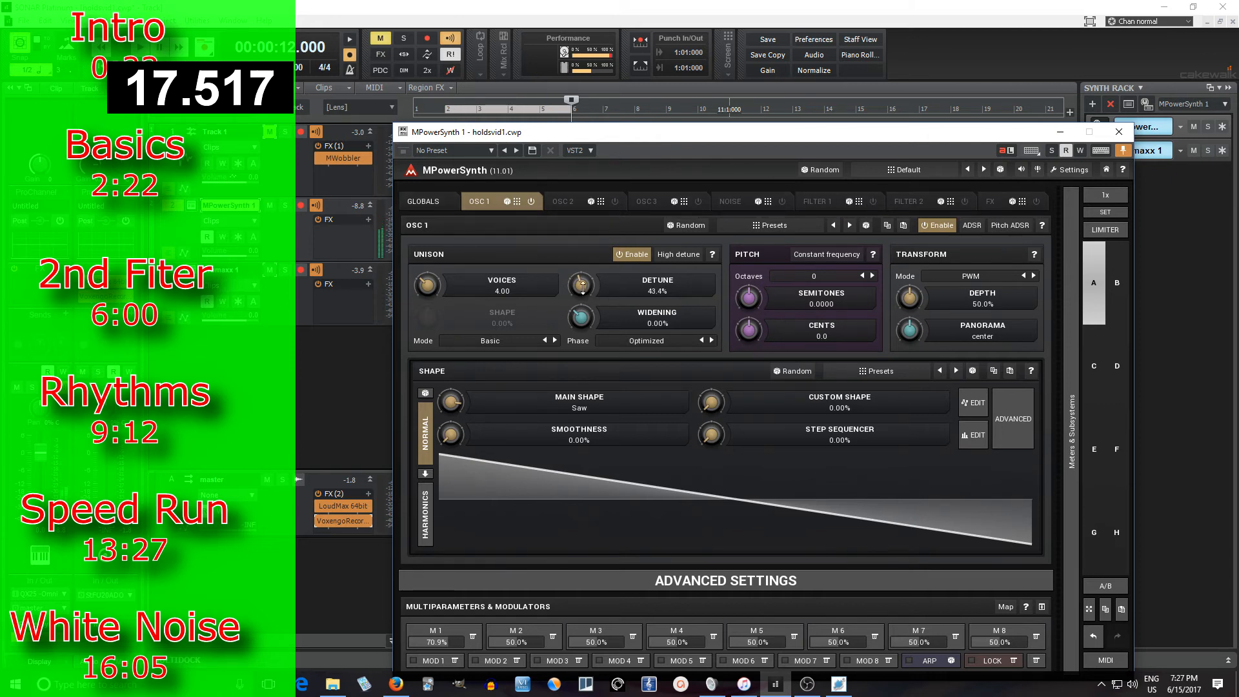
drag(581, 284, 582, 282)
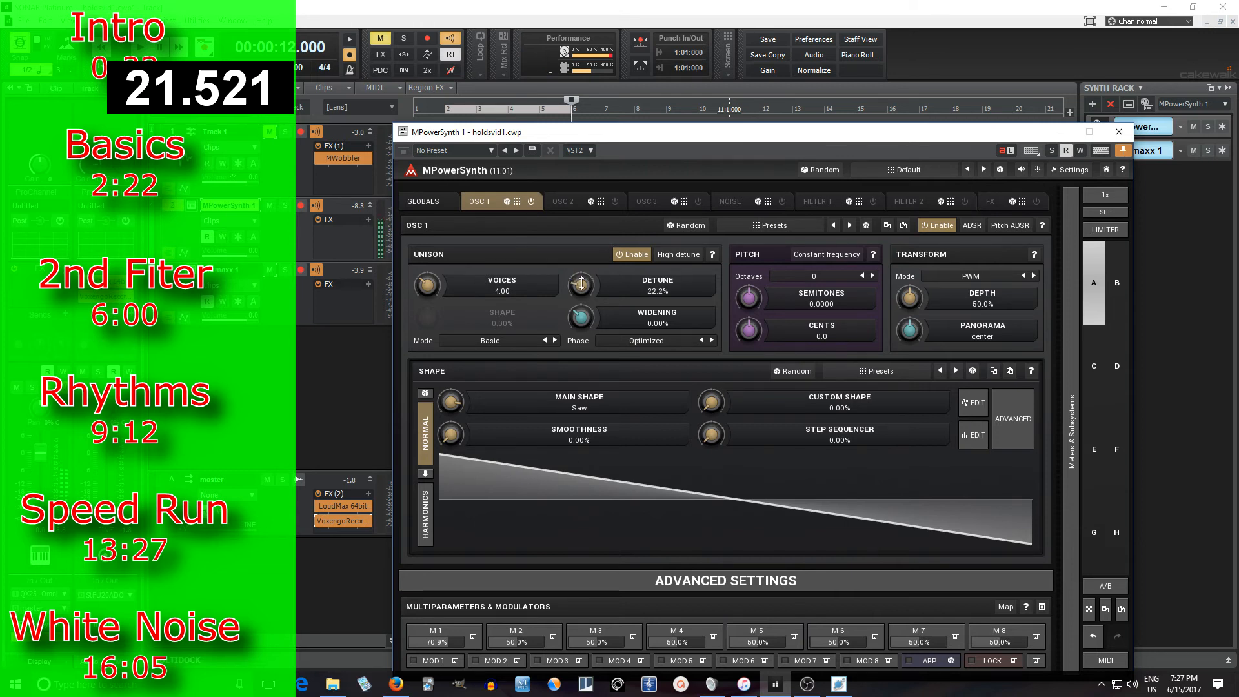
drag(581, 284, 575, 284)
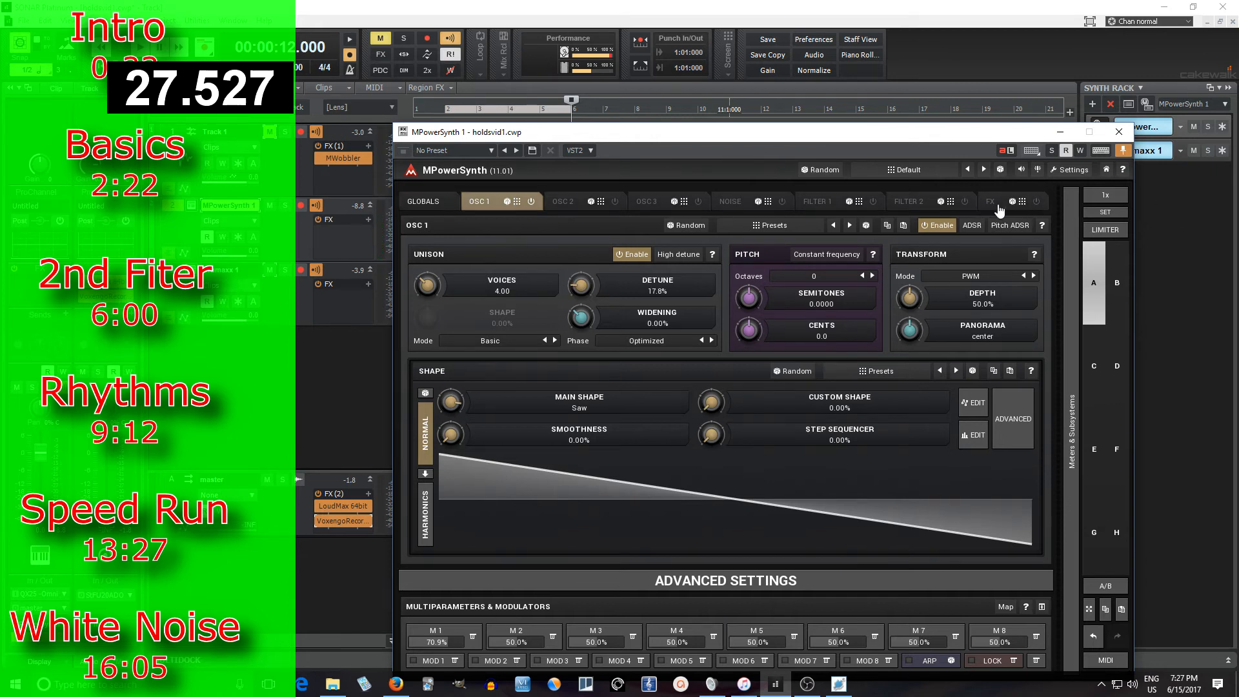
Enable the synth's master effects and insert a Wobbler in the first slot of chain 1
click(1029, 204)
click(1036, 202)
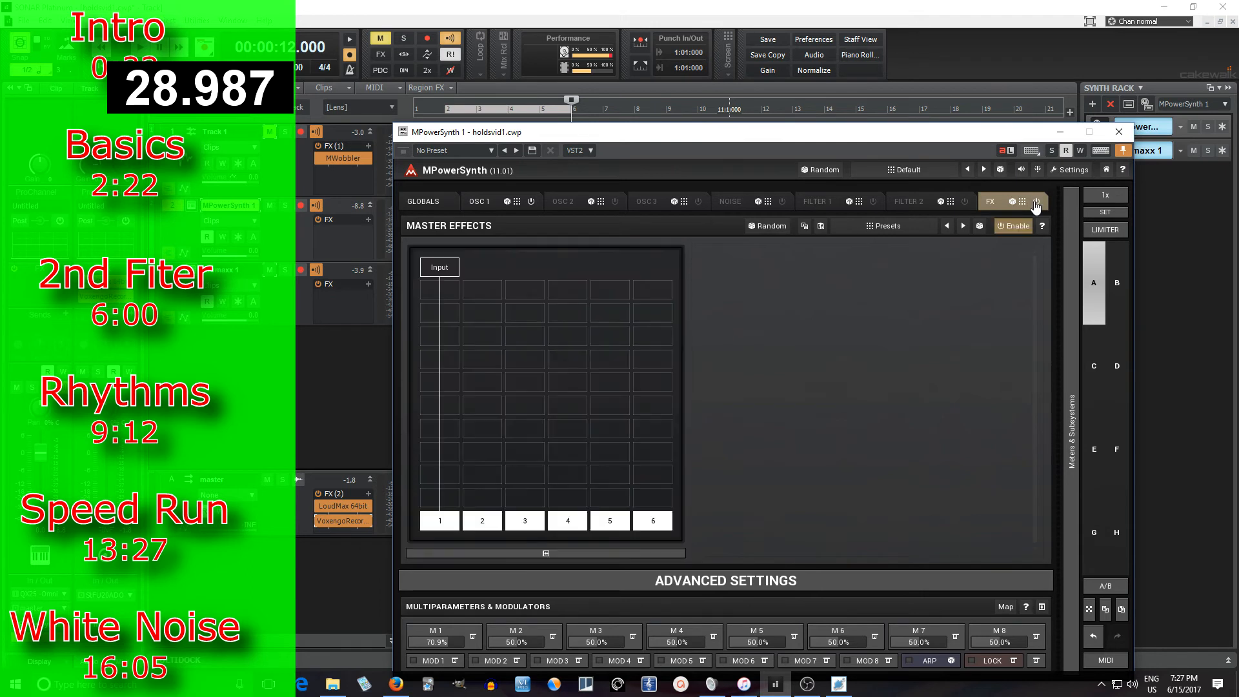
click(443, 319)
click(776, 511)
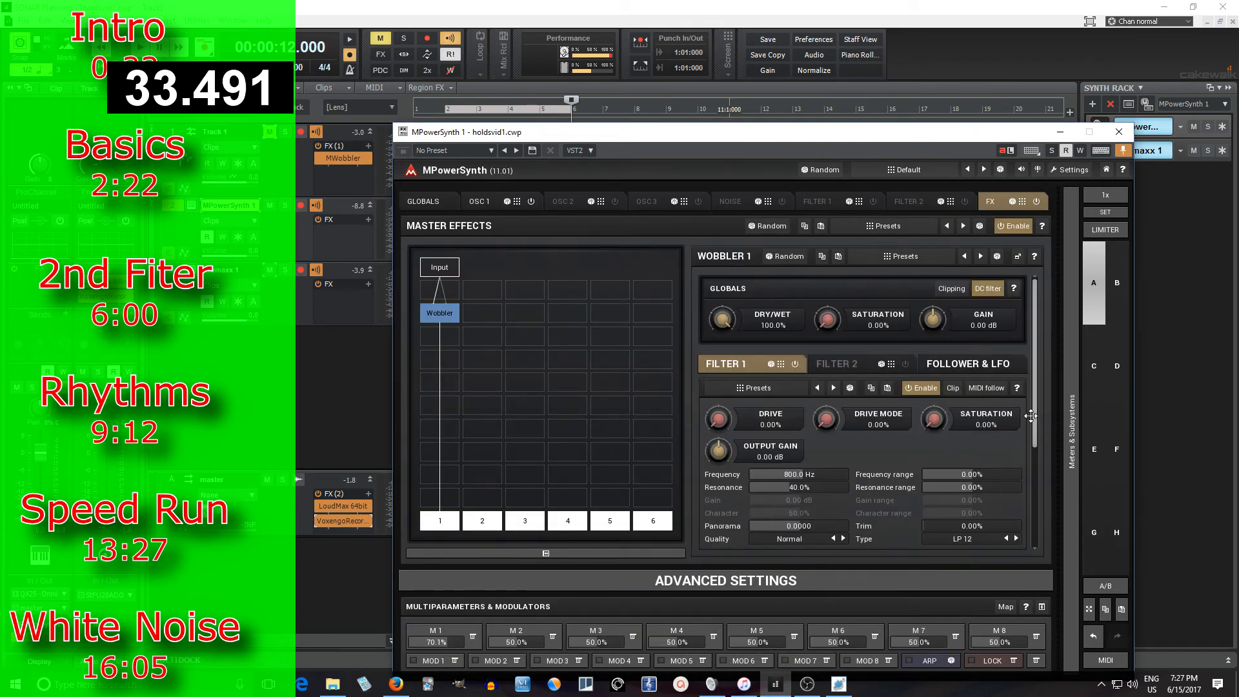
Enable synchronization for the Wobbler's LFO and set its length to 1
drag(1034, 421, 1036, 495)
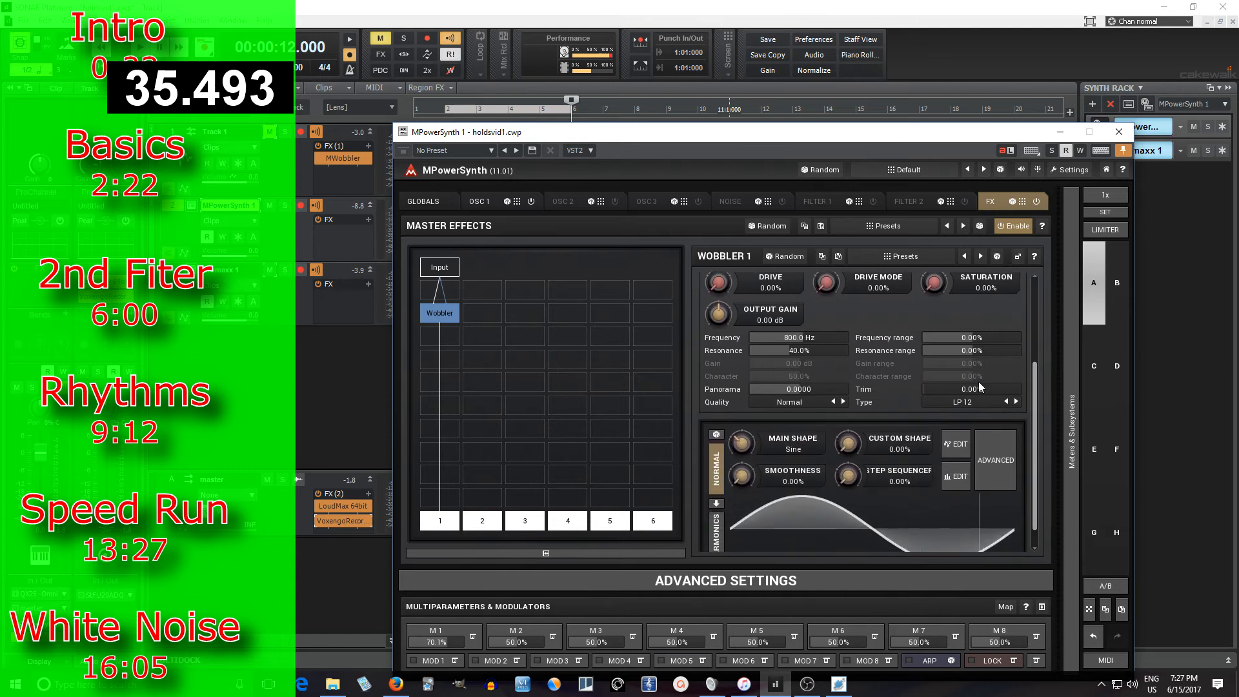
scroll(982, 328, up, 3)
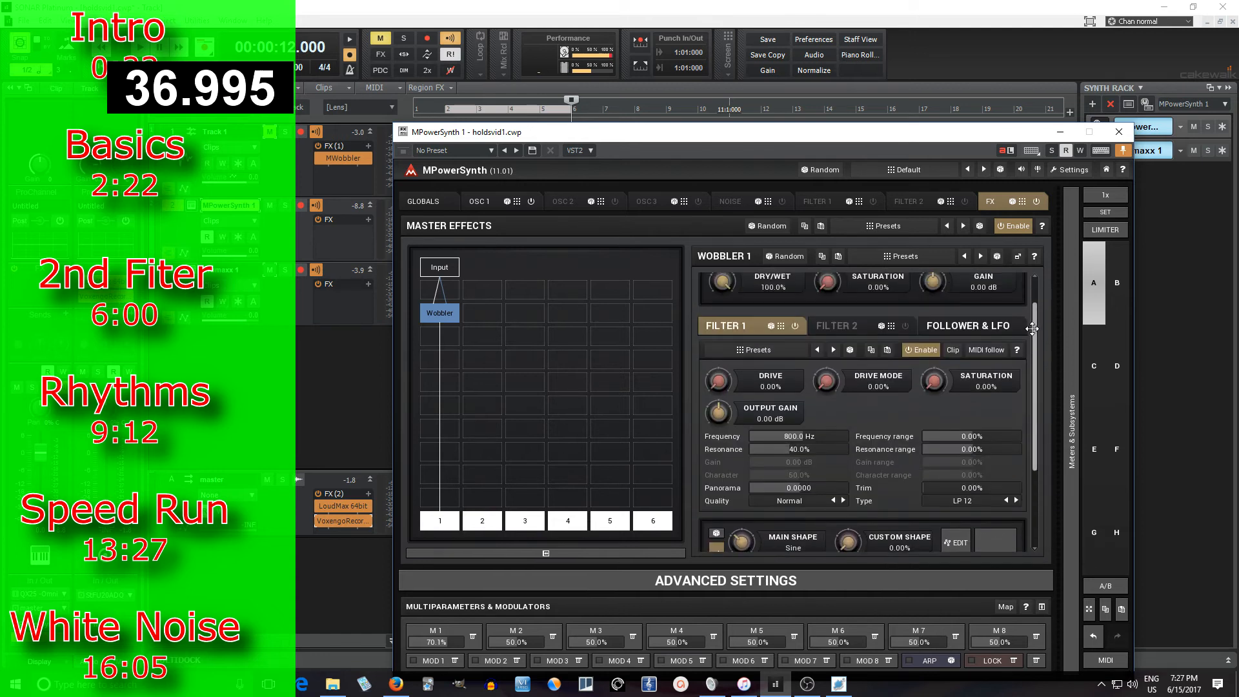
click(969, 327)
drag(1035, 361, 1036, 419)
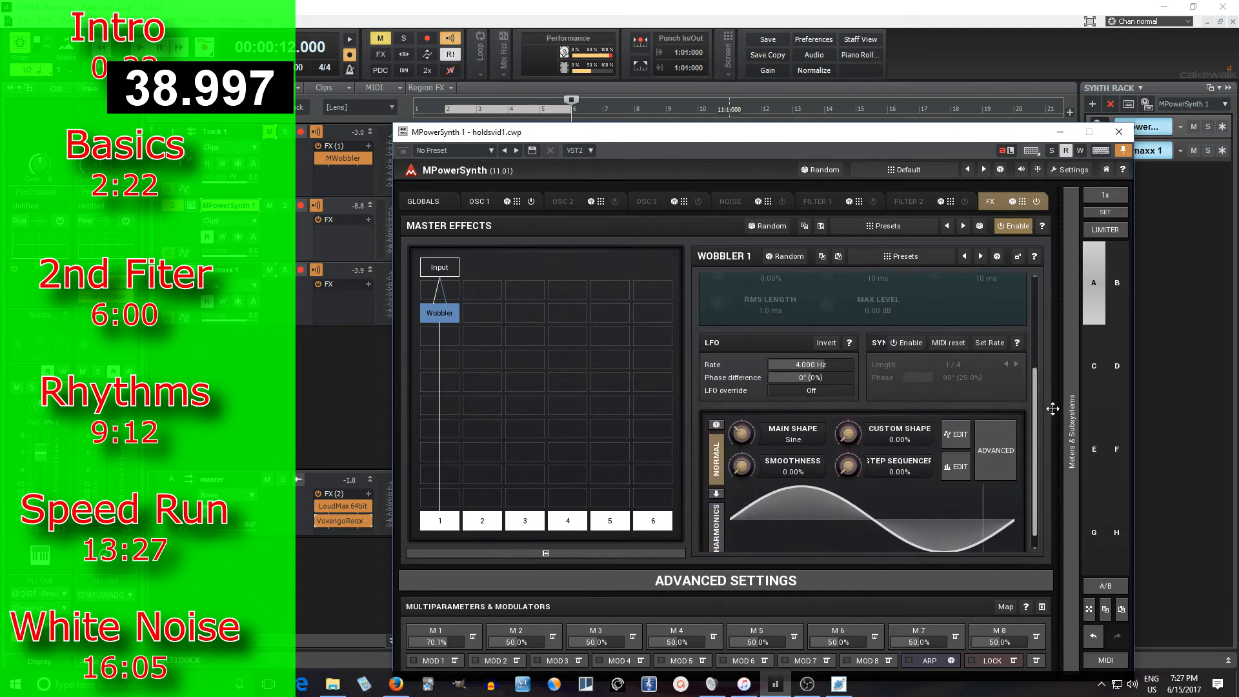
click(905, 348)
click(952, 365)
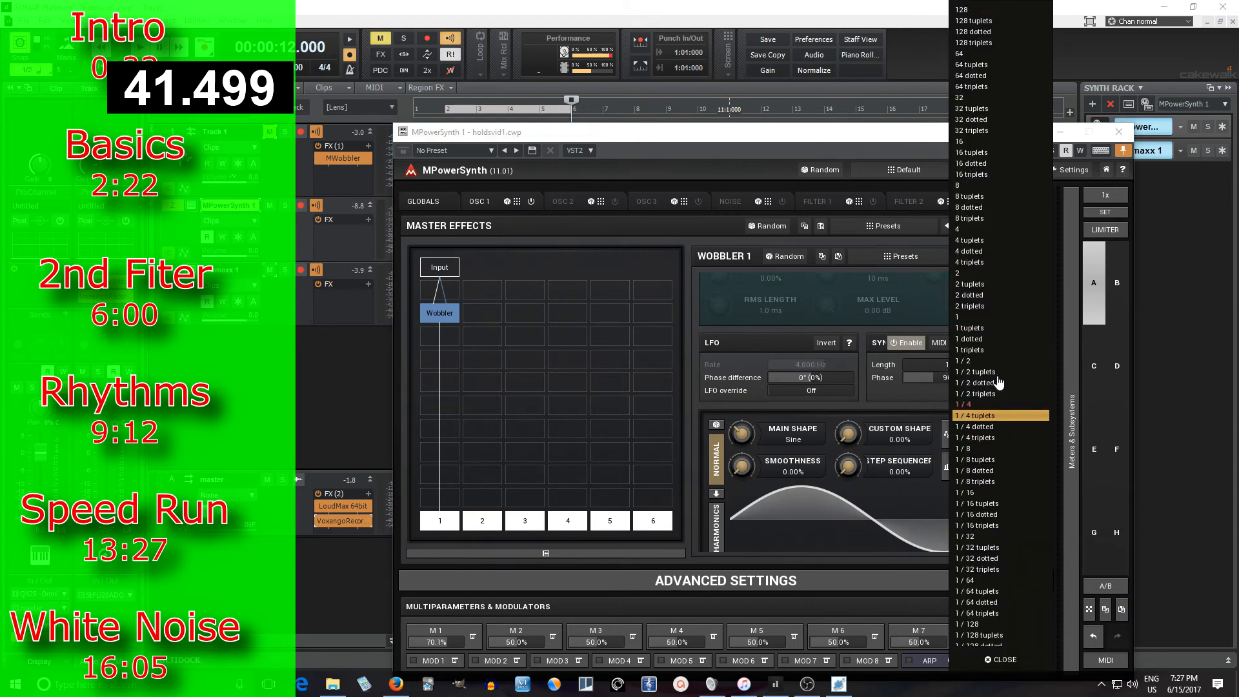
click(984, 318)
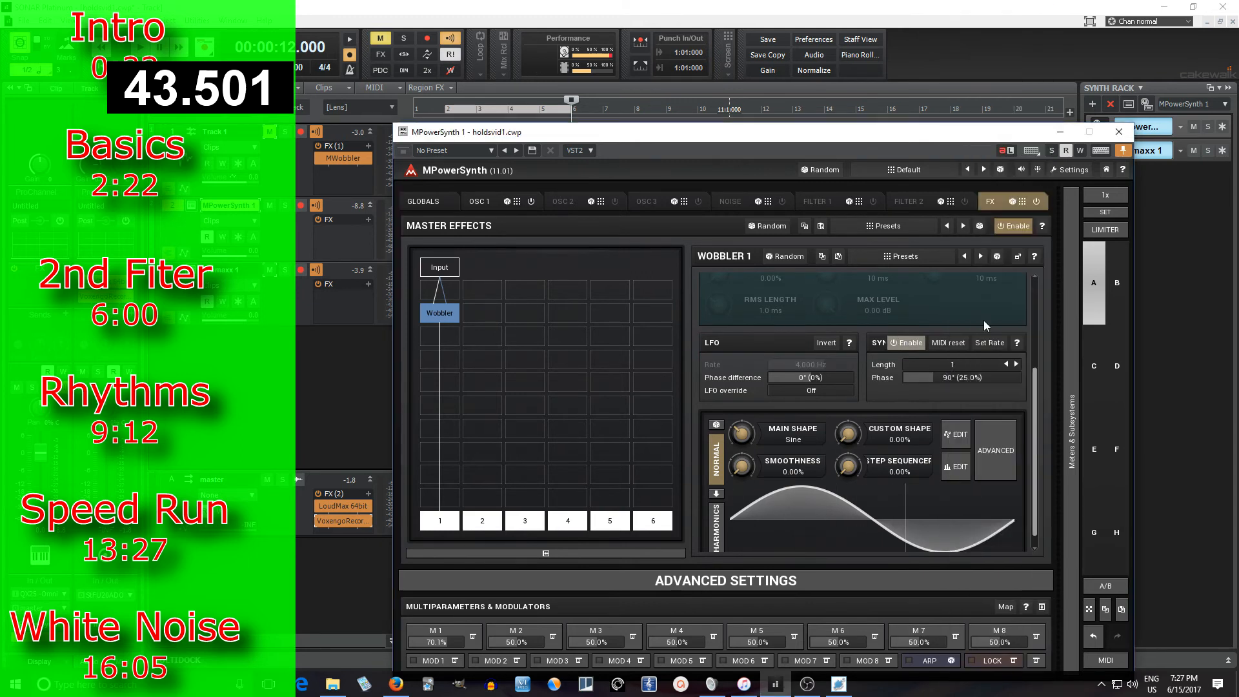
Set the Wobbler's Filter 1 to type LP 24 with a frequency of 500.1 Hz and a frequency range of 35.6%
drag(1034, 377, 1033, 284)
click(736, 364)
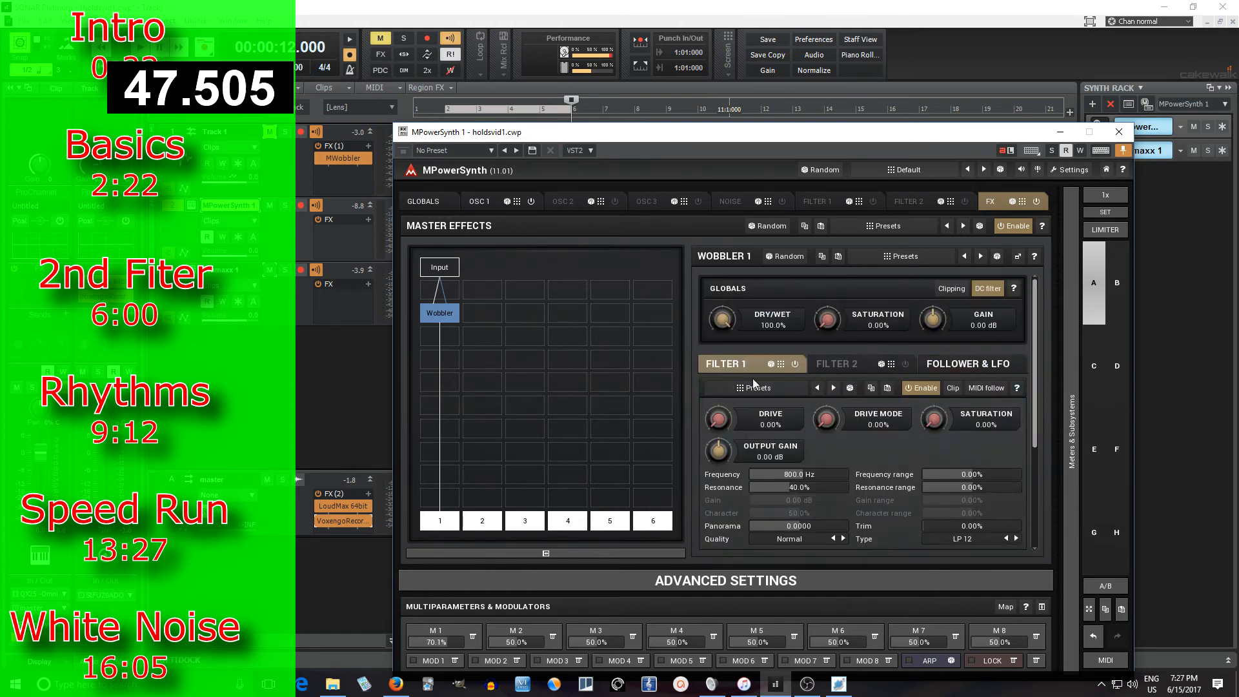
scroll(1025, 373, down, 3)
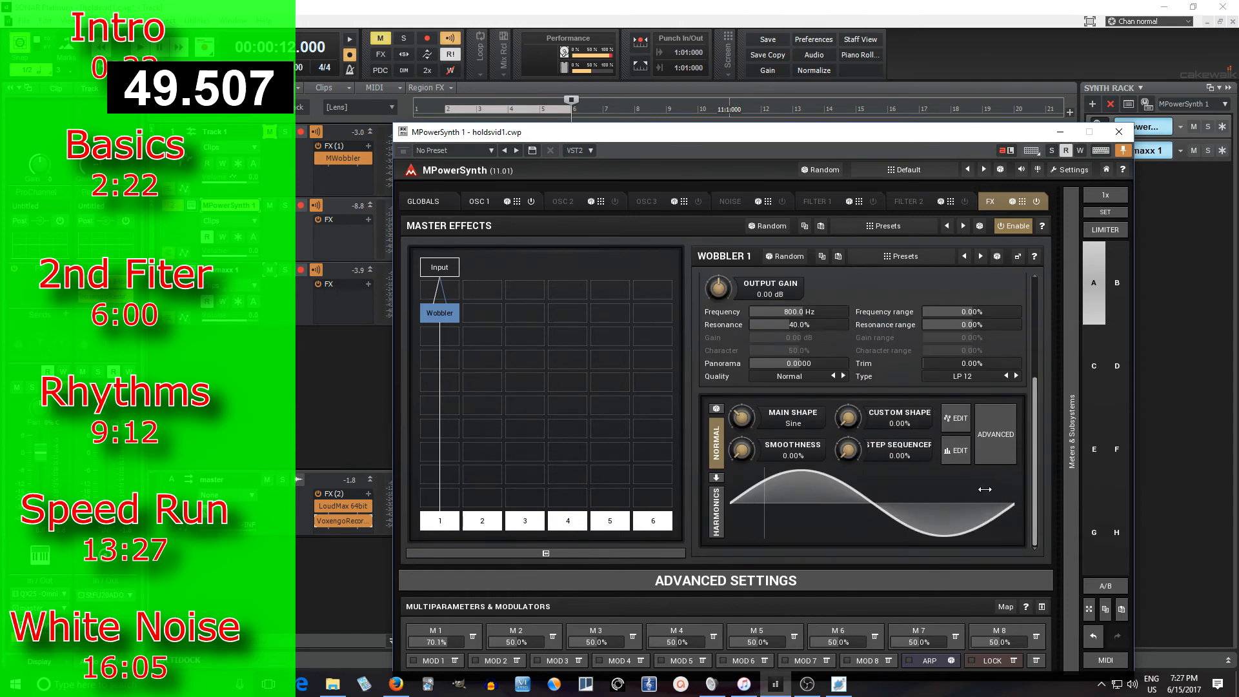
click(958, 383)
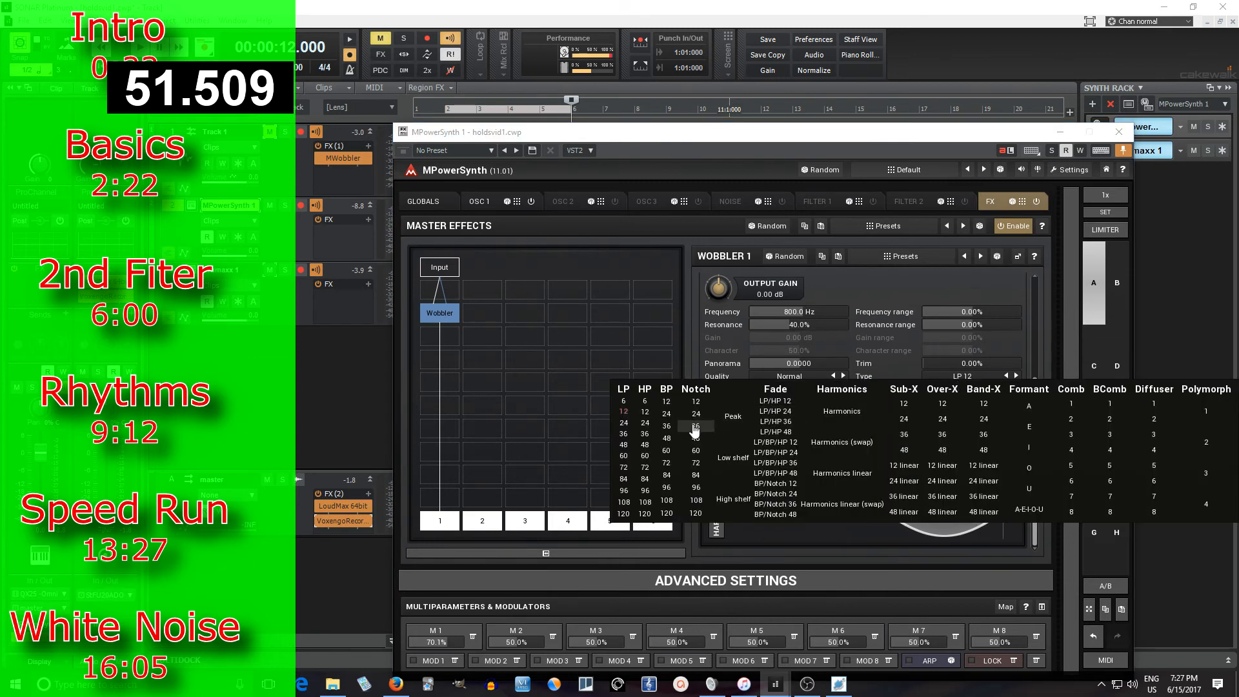
click(623, 423)
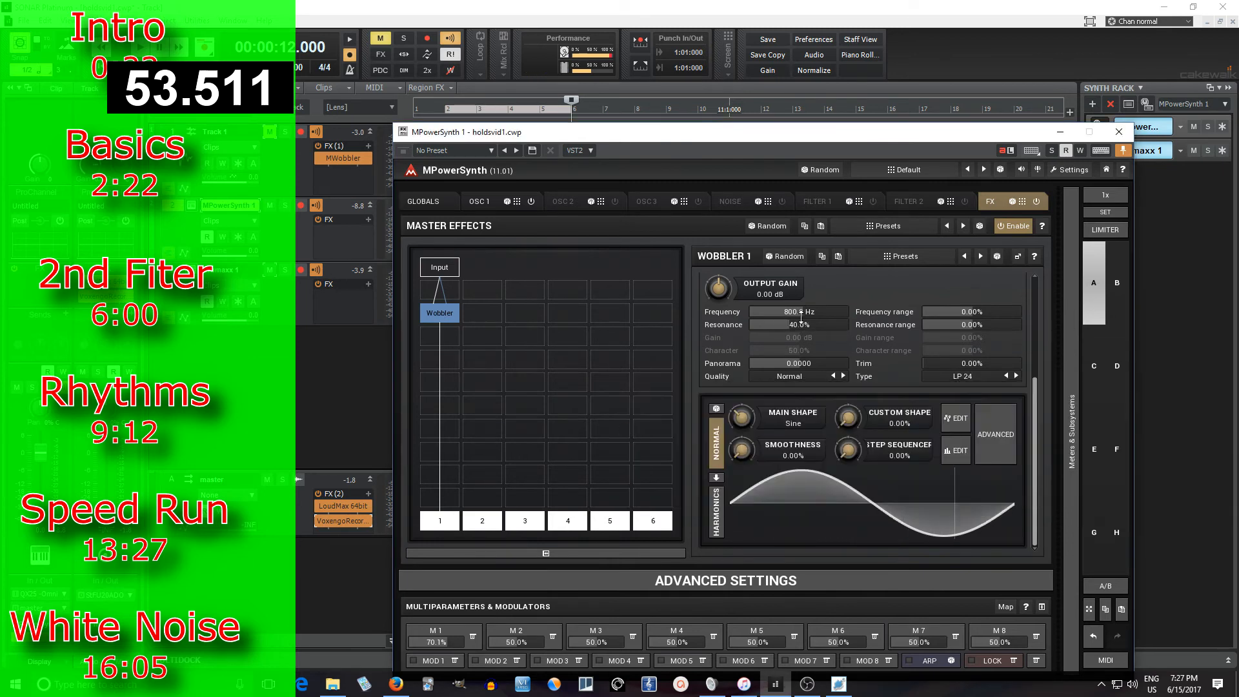
drag(801, 312, 796, 312)
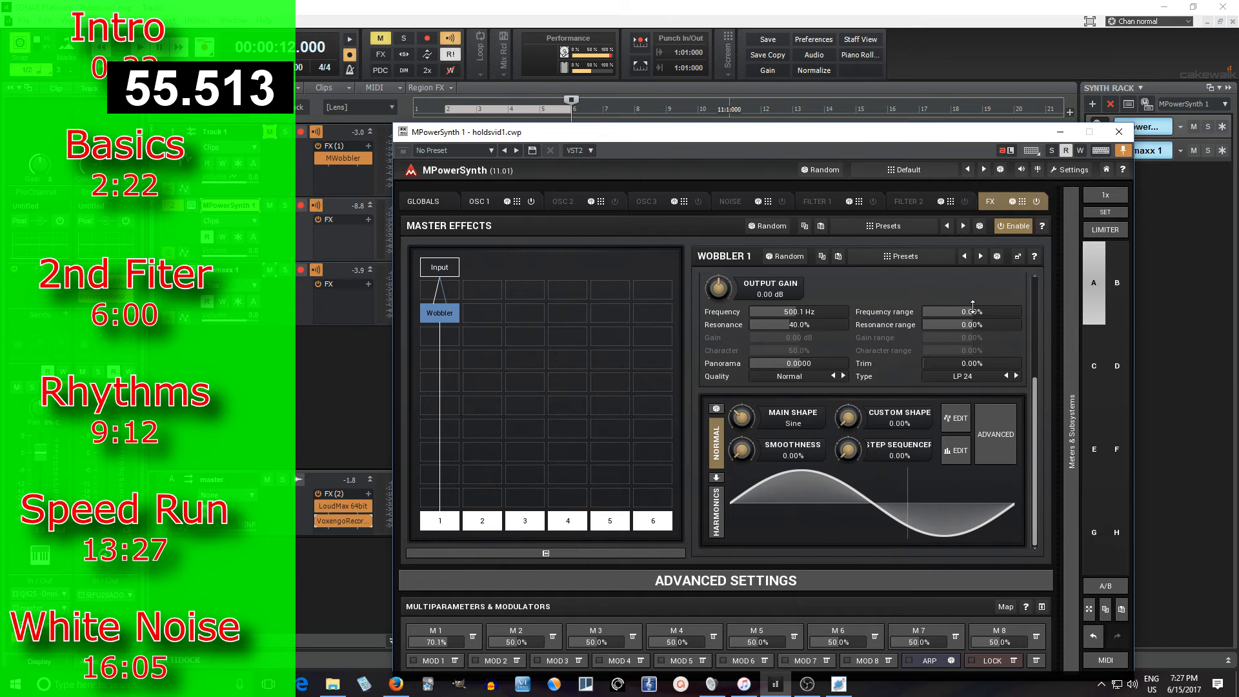
drag(980, 317, 980, 312)
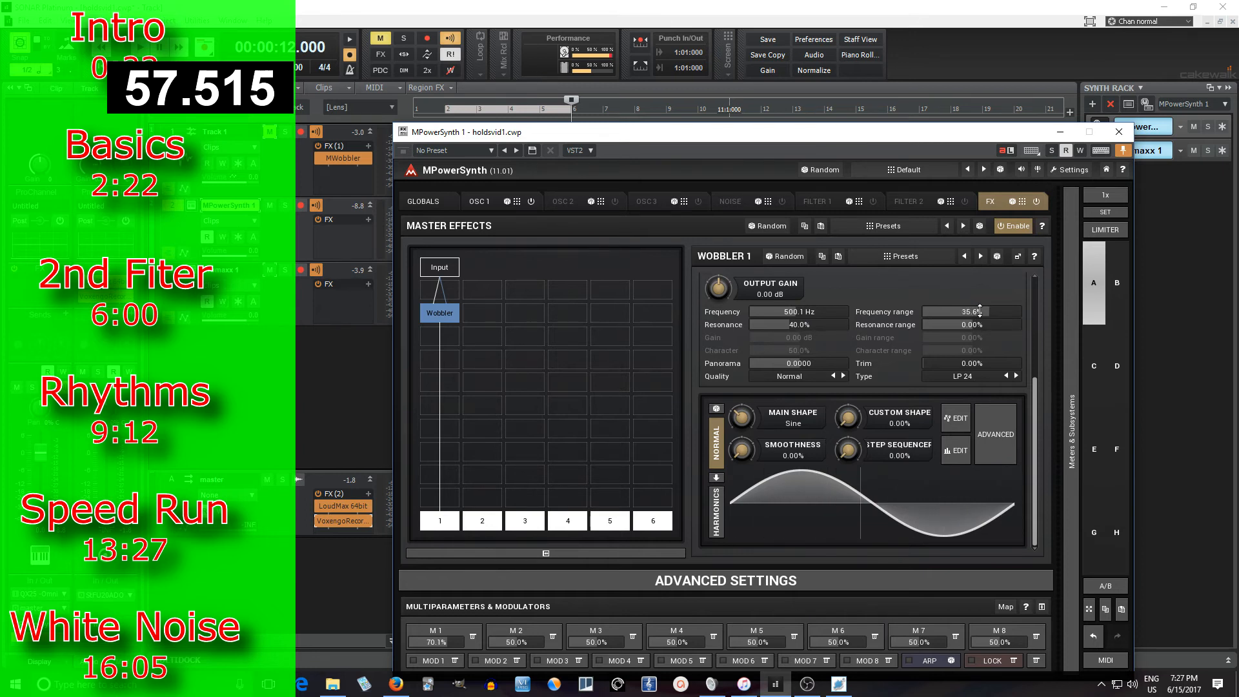
Load the 13:16 pluck preset into the Wobbler's Filter 1 step sequencer, accept it and set the Step Sequencer amount to 100%
click(956, 450)
click(714, 97)
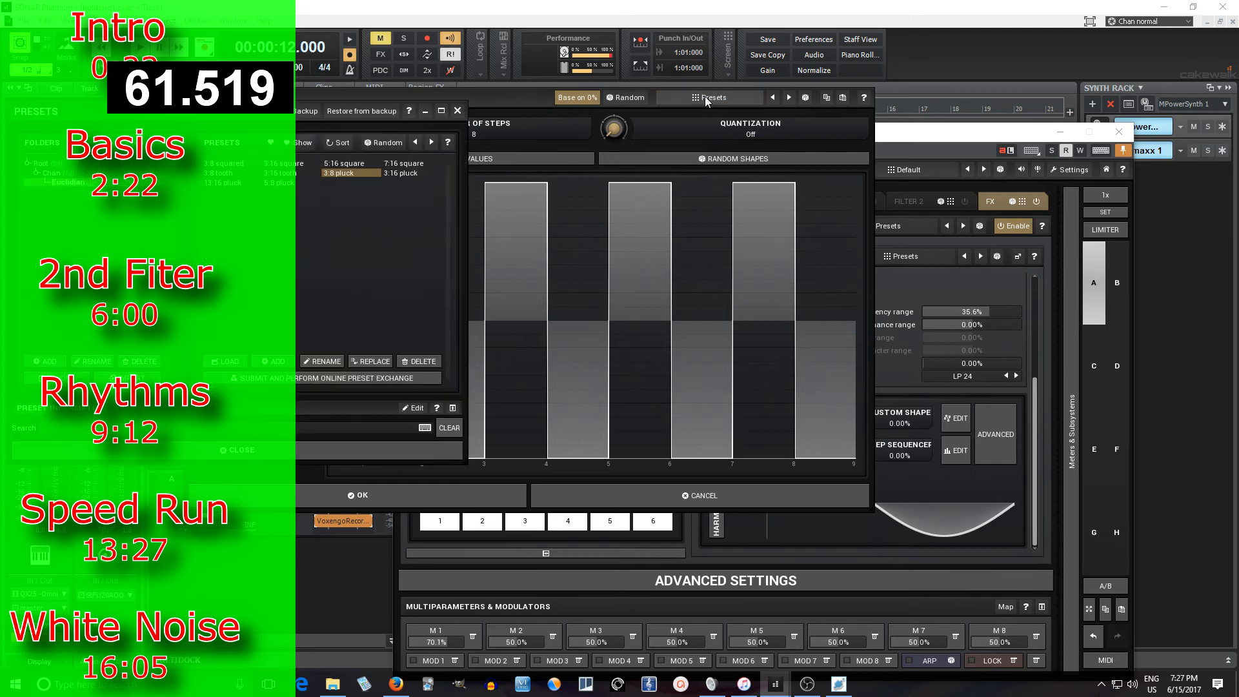
click(236, 185)
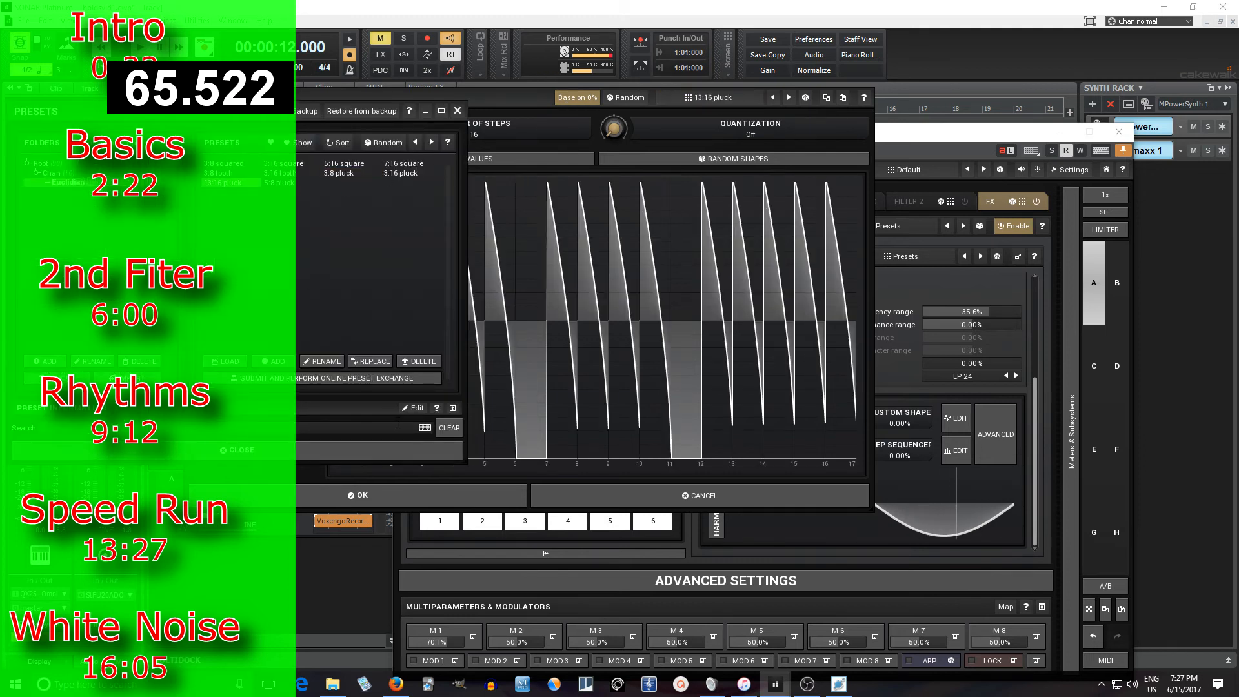
click(238, 450)
click(380, 496)
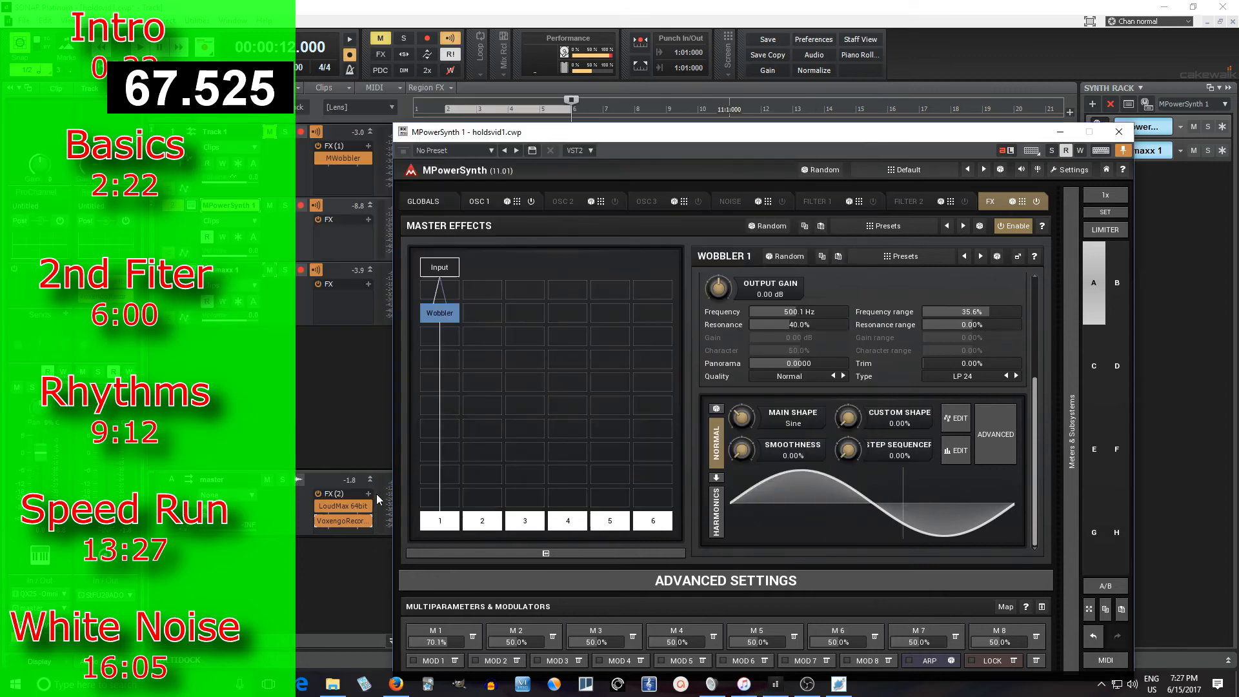
drag(853, 447, 853, 381)
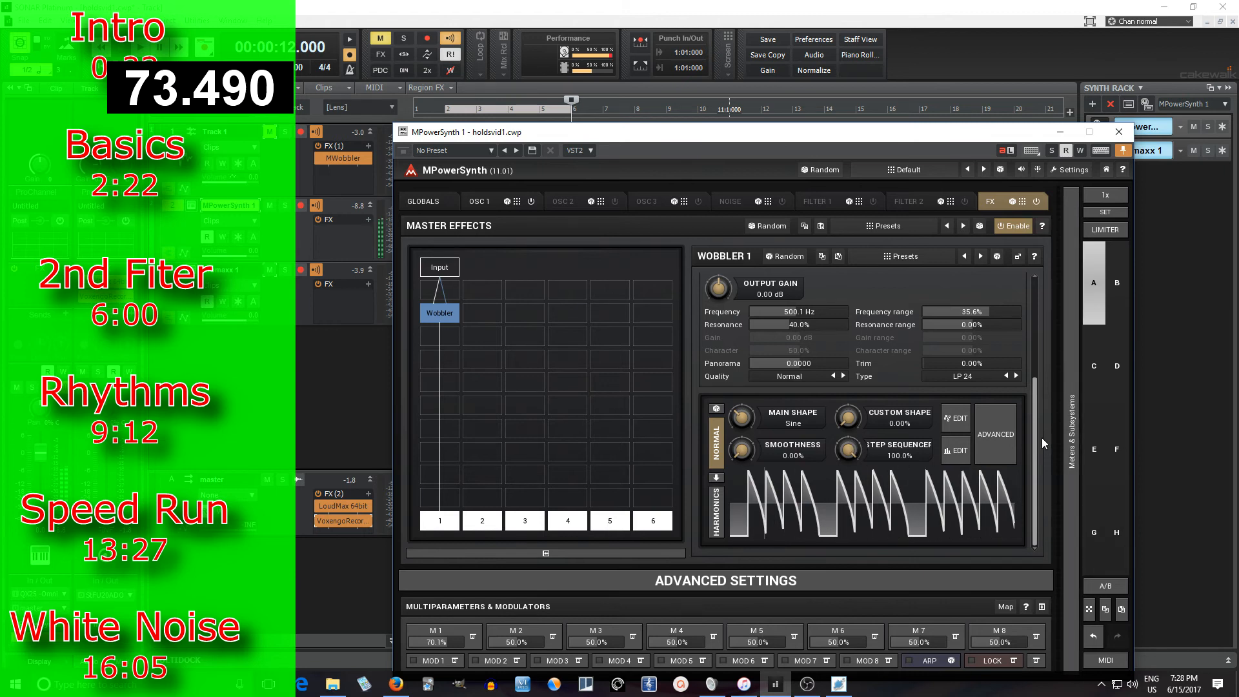
Set the Wobbler LFO's phase difference to 90° (25.0%)
mouse_move(970, 325)
mouse_down()
mouse_move(981, 324)
mouse_move(974, 313)
mouse_up()
mouse_move(1036, 385)
mouse_down()
mouse_move(1042, 341)
mouse_move(1042, 387)
mouse_up()
click(969, 321)
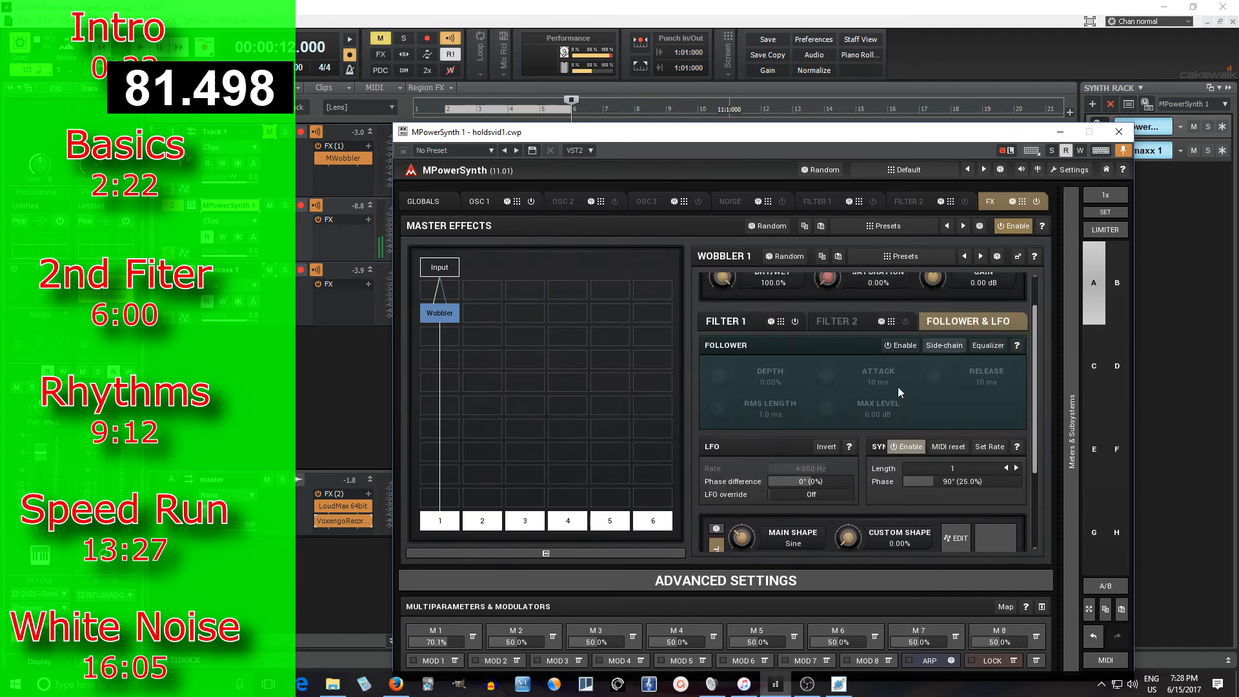
double_click(812, 483)
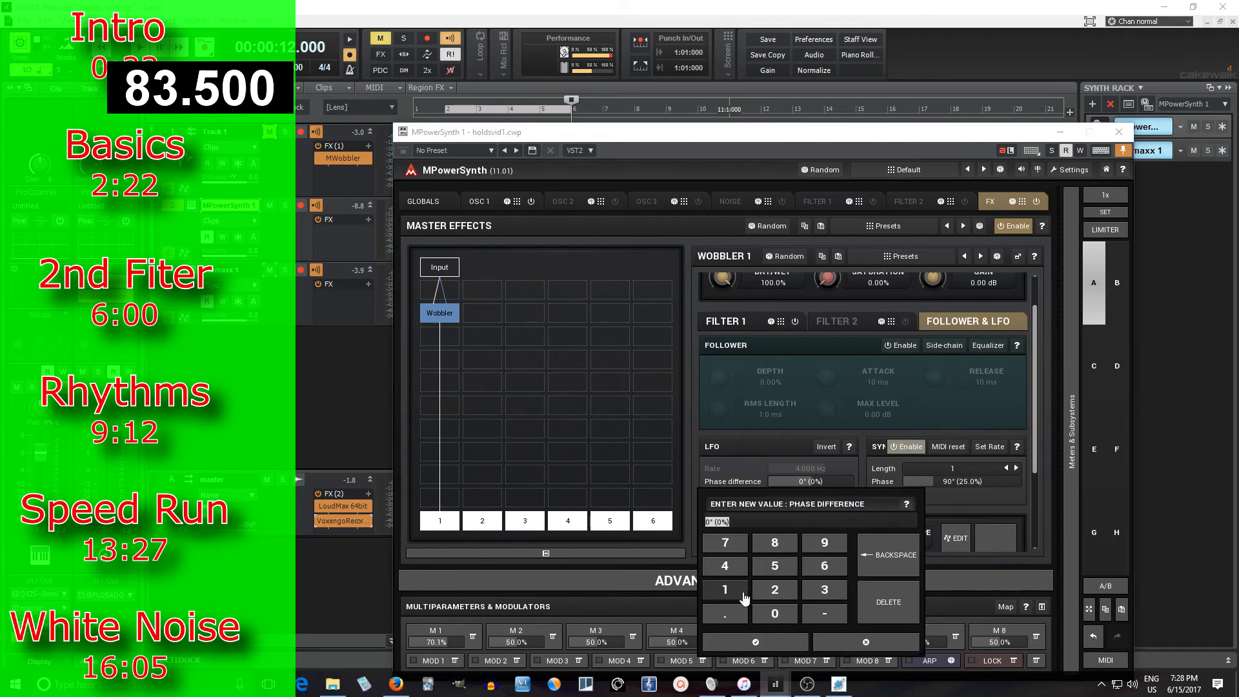
click(818, 548)
click(774, 613)
click(756, 642)
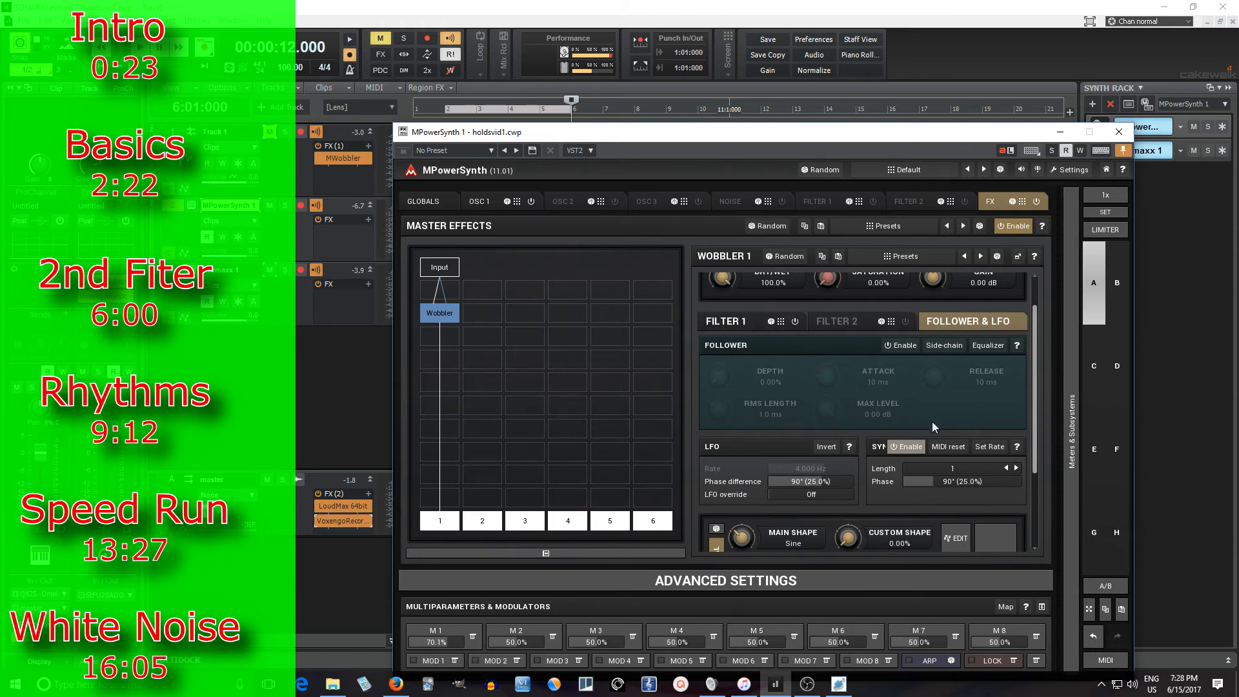
Disable oscillator 1 and enable the white noise generator as the synth's sound source
drag(1034, 413, 1031, 353)
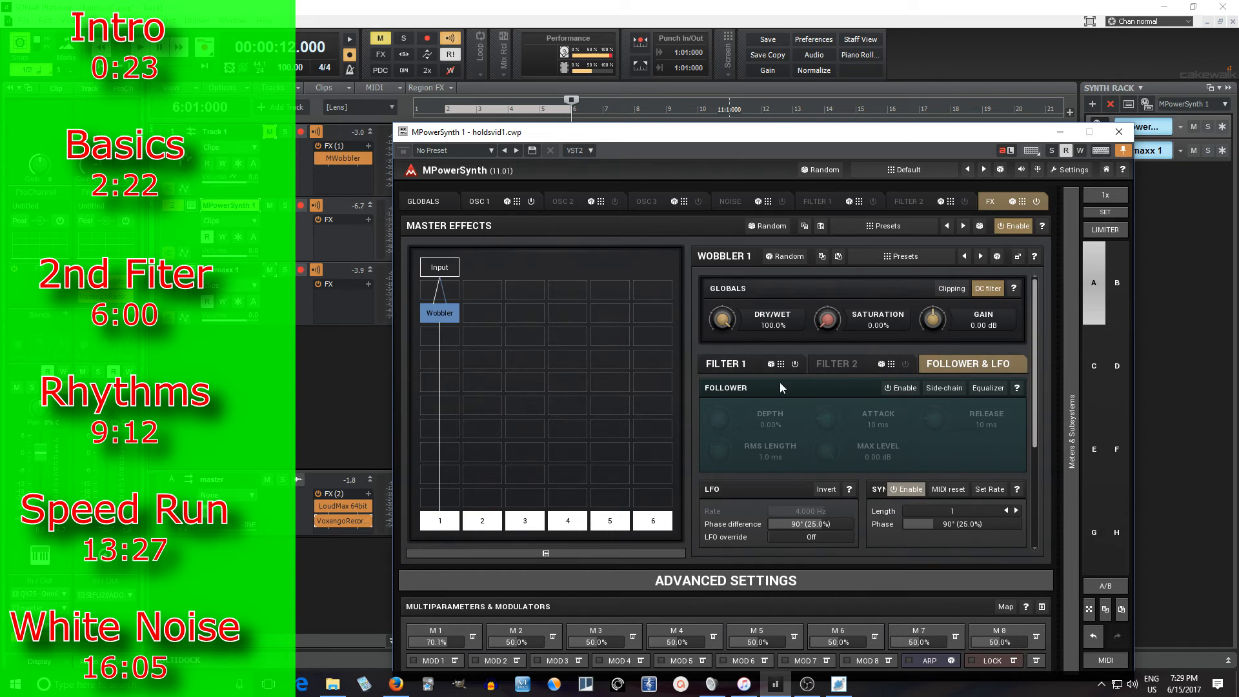
click(489, 201)
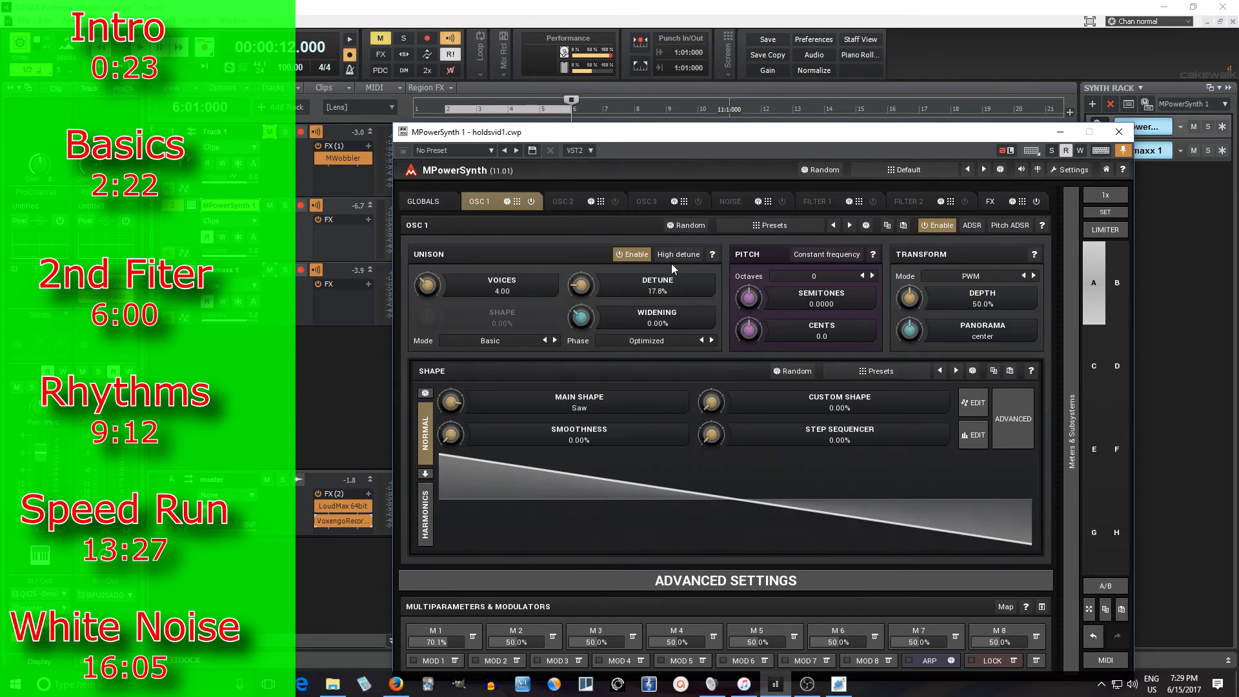
click(993, 202)
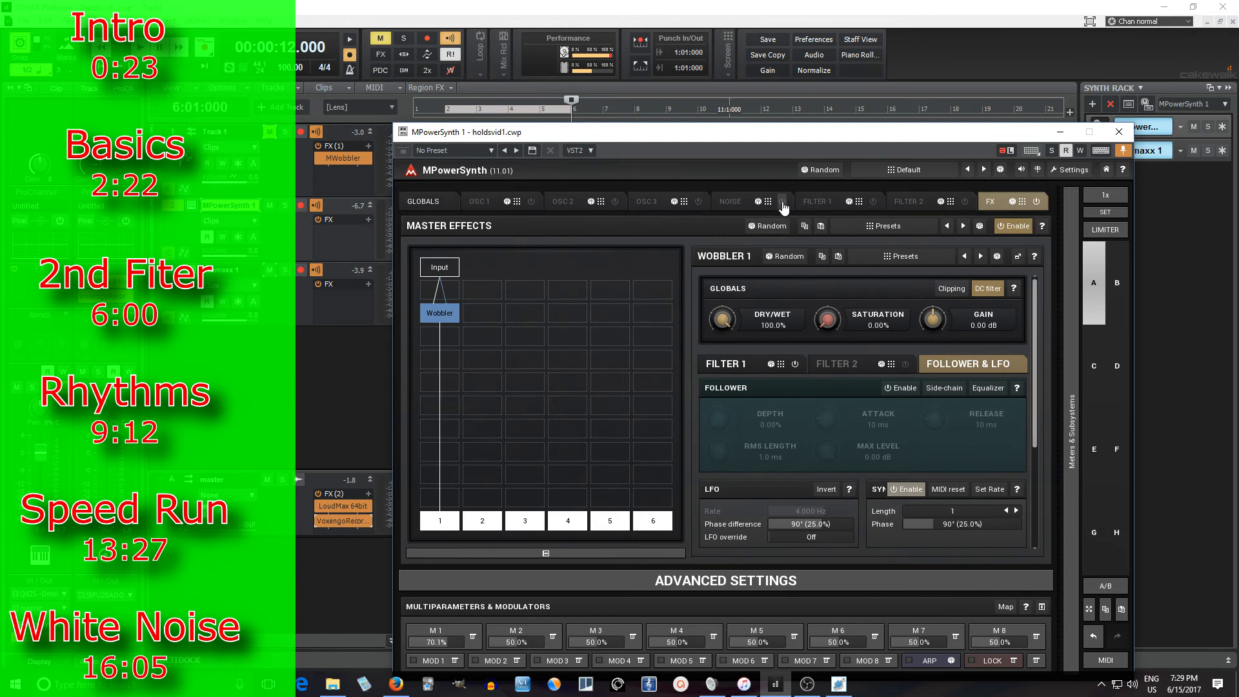
click(732, 204)
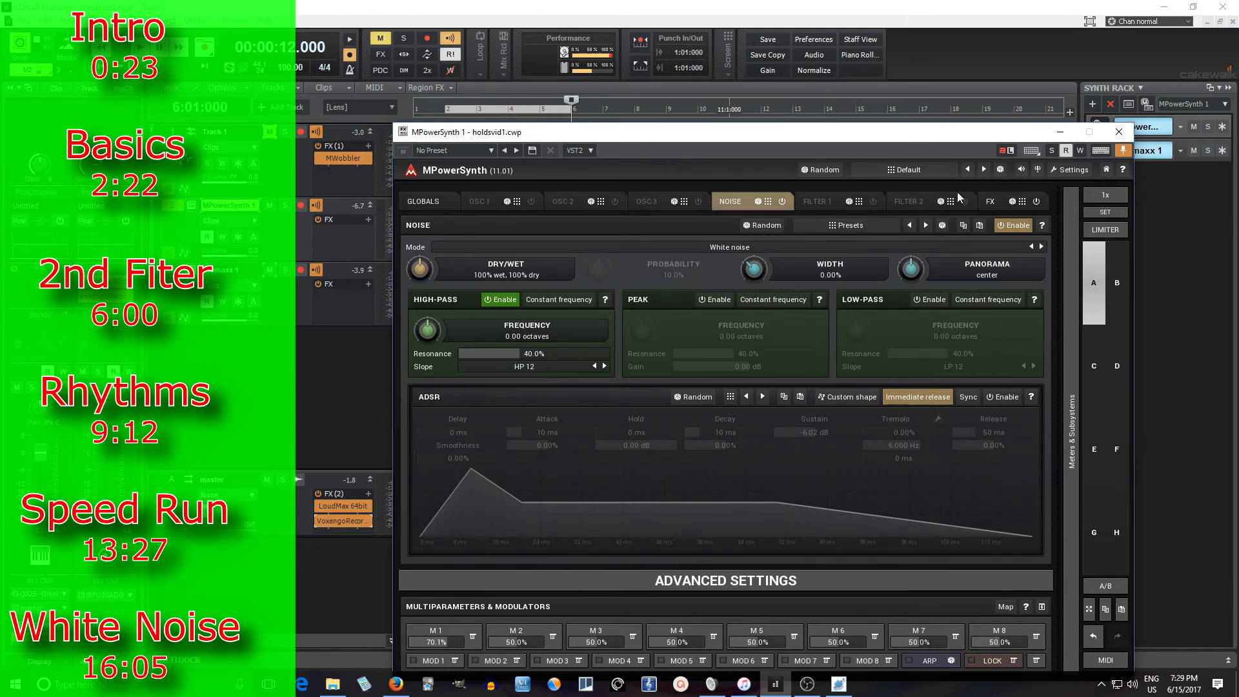
Set the Wobbler's Filter 1 frequency range to 44.0% and resonance range to 18.4%, and show the synth's output level and width meters
click(995, 204)
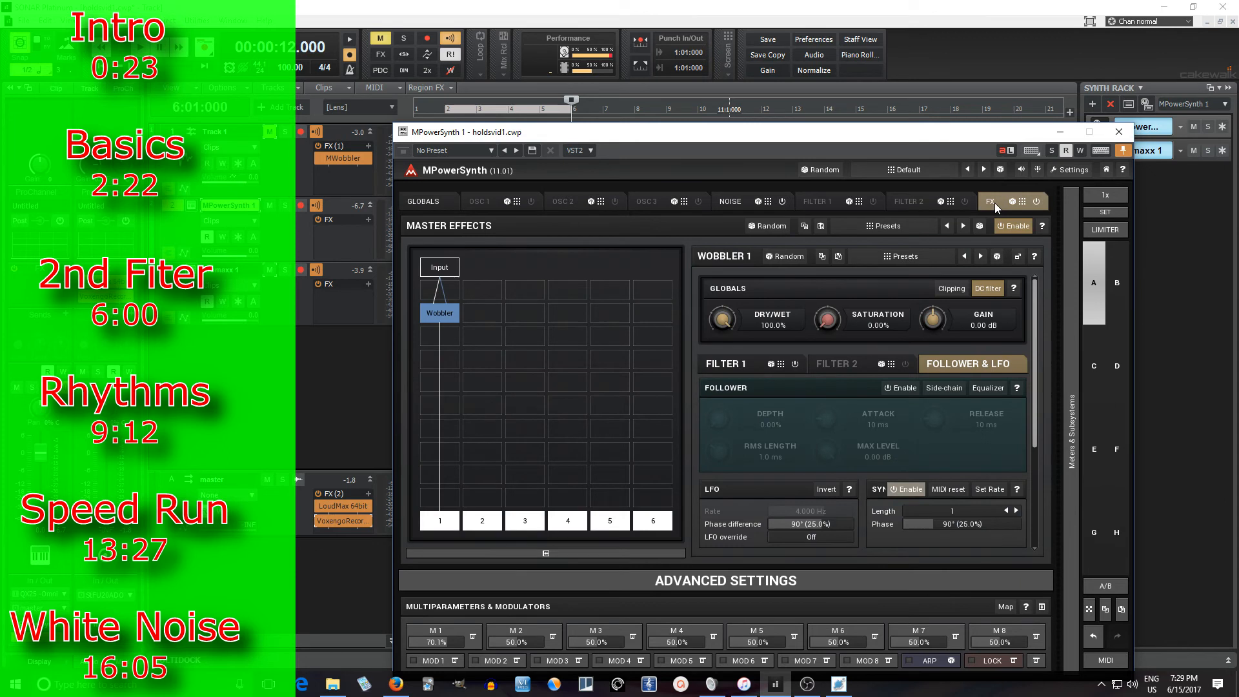
click(737, 364)
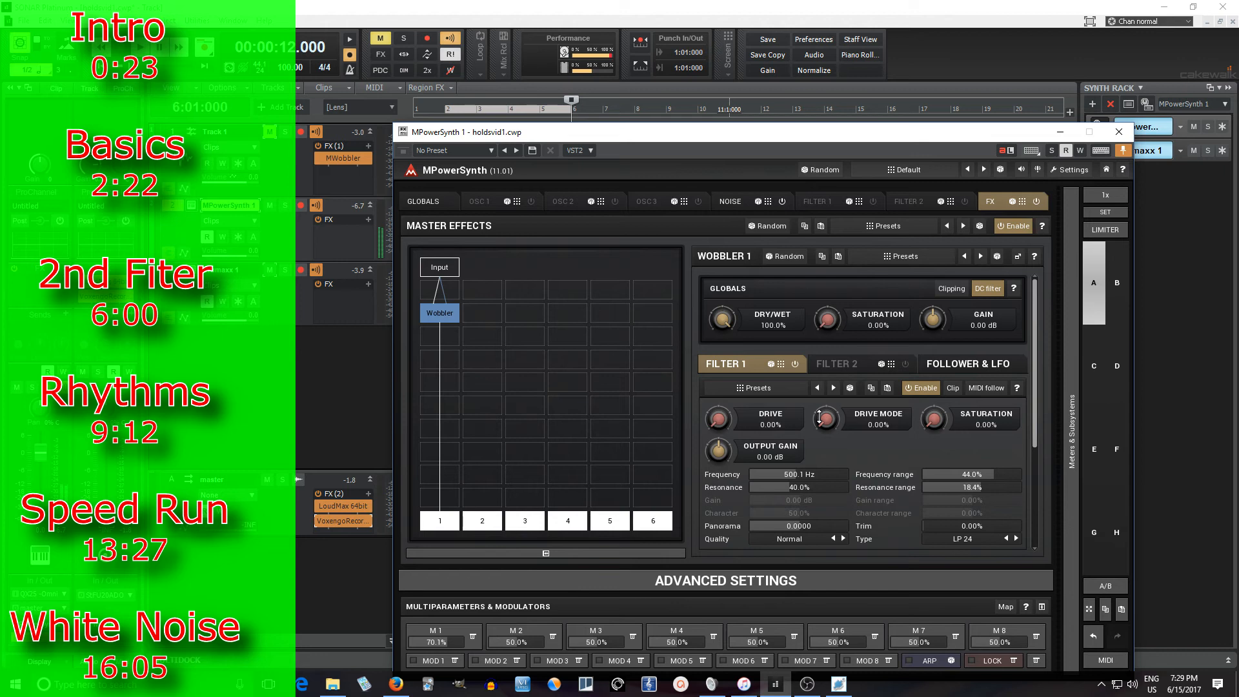
click(1071, 486)
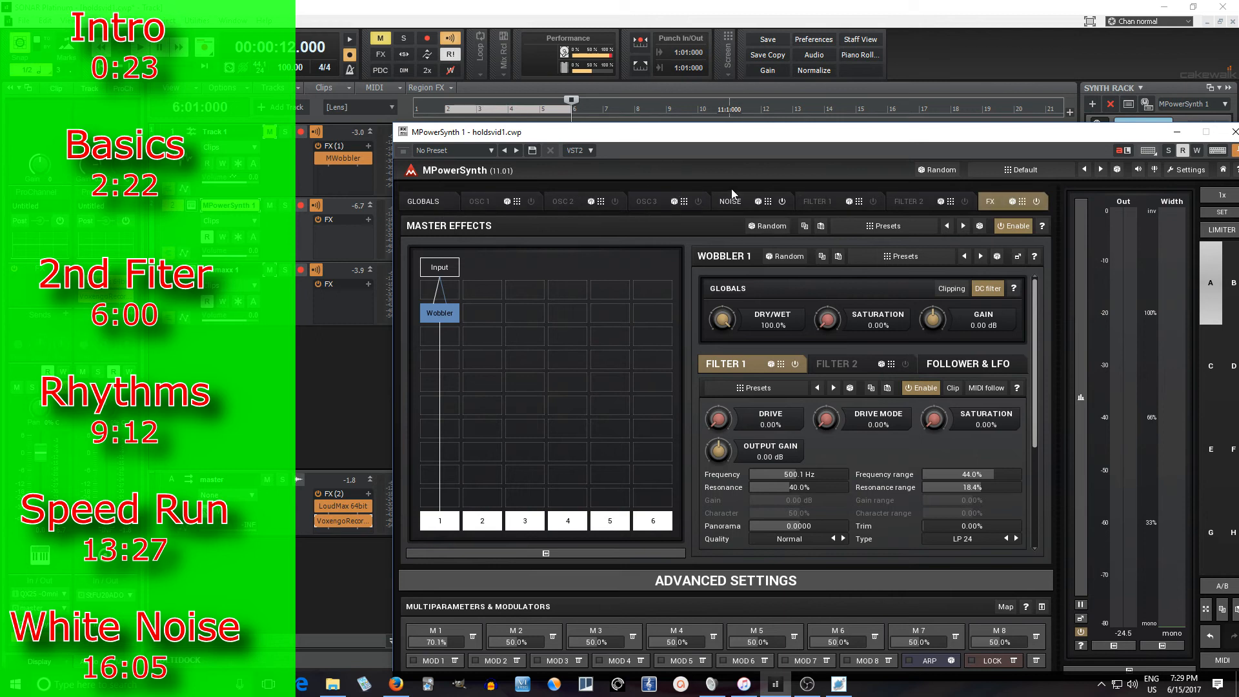
click(430, 202)
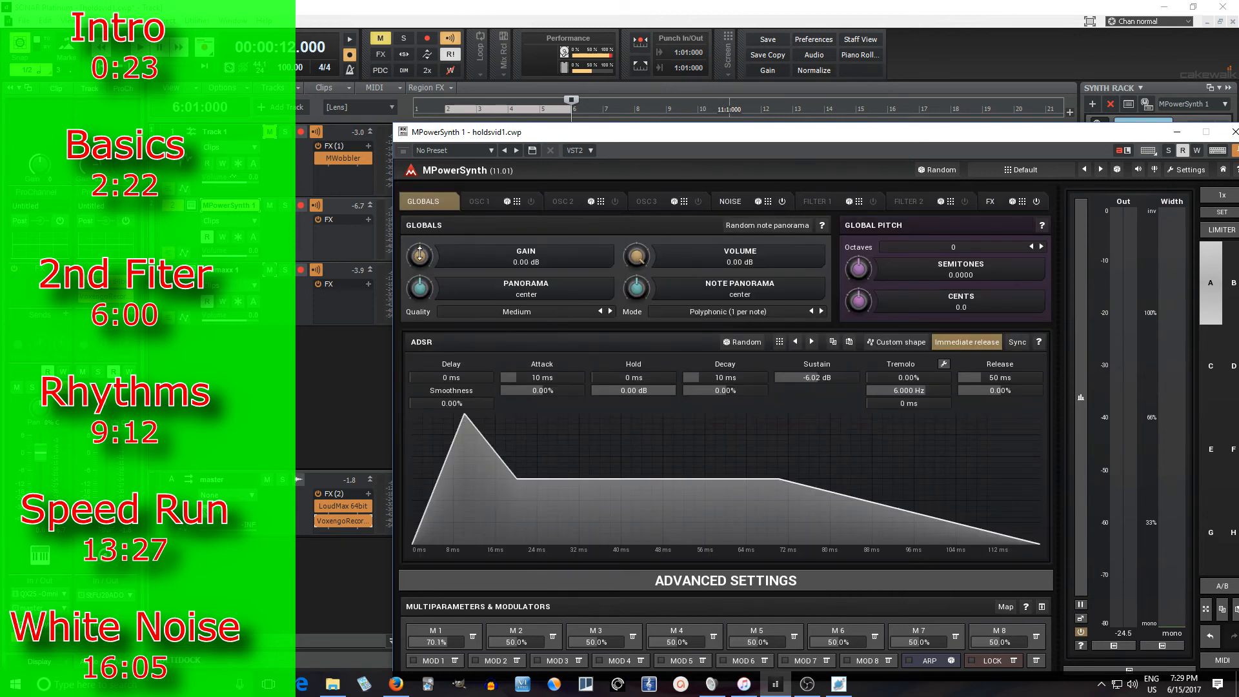
click(993, 202)
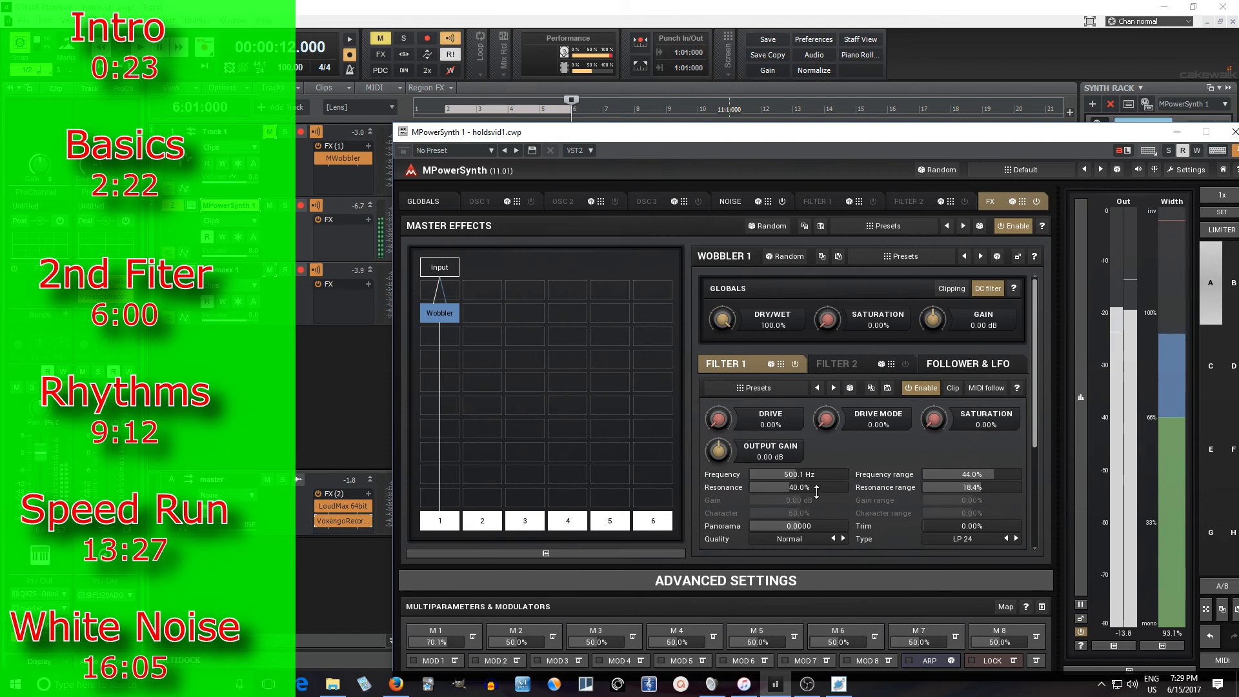
Set the Wobbler's Filter 1 to 550.9 Hz, 32.2% resonance, 55.2% frequency range, 0% resonance range and 32.6% trim
drag(807, 474, 809, 475)
drag(993, 474, 1000, 475)
double_click(980, 489)
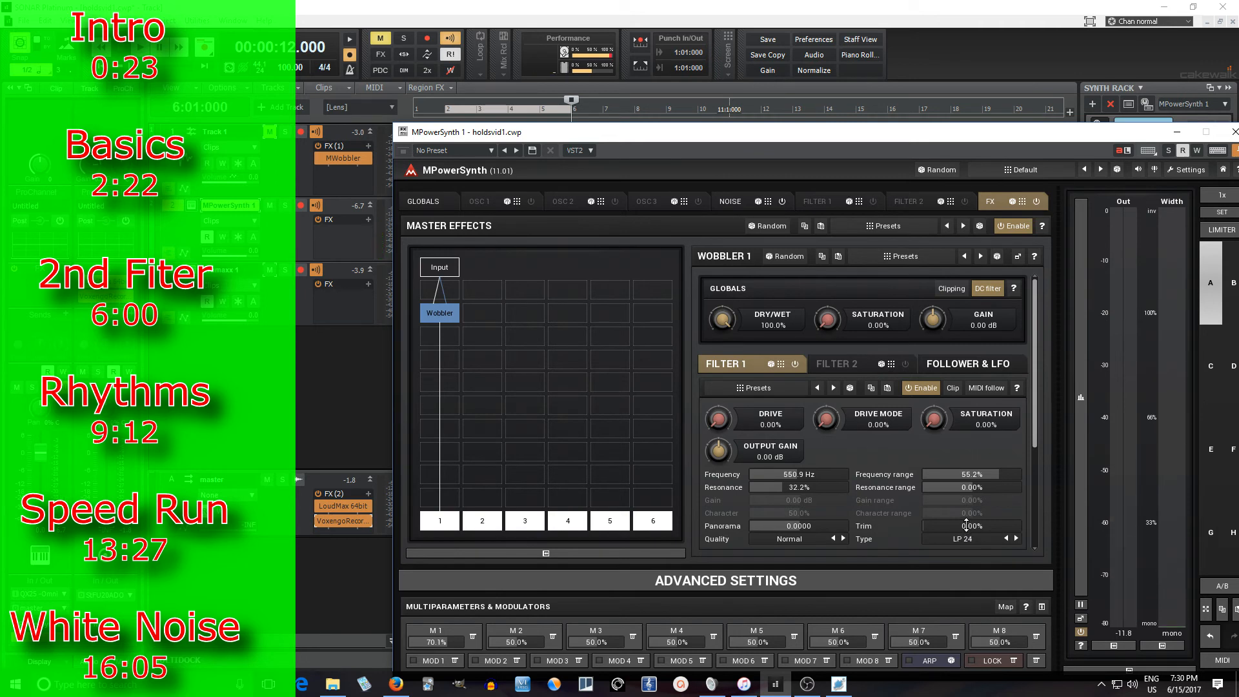
drag(927, 526, 955, 526)
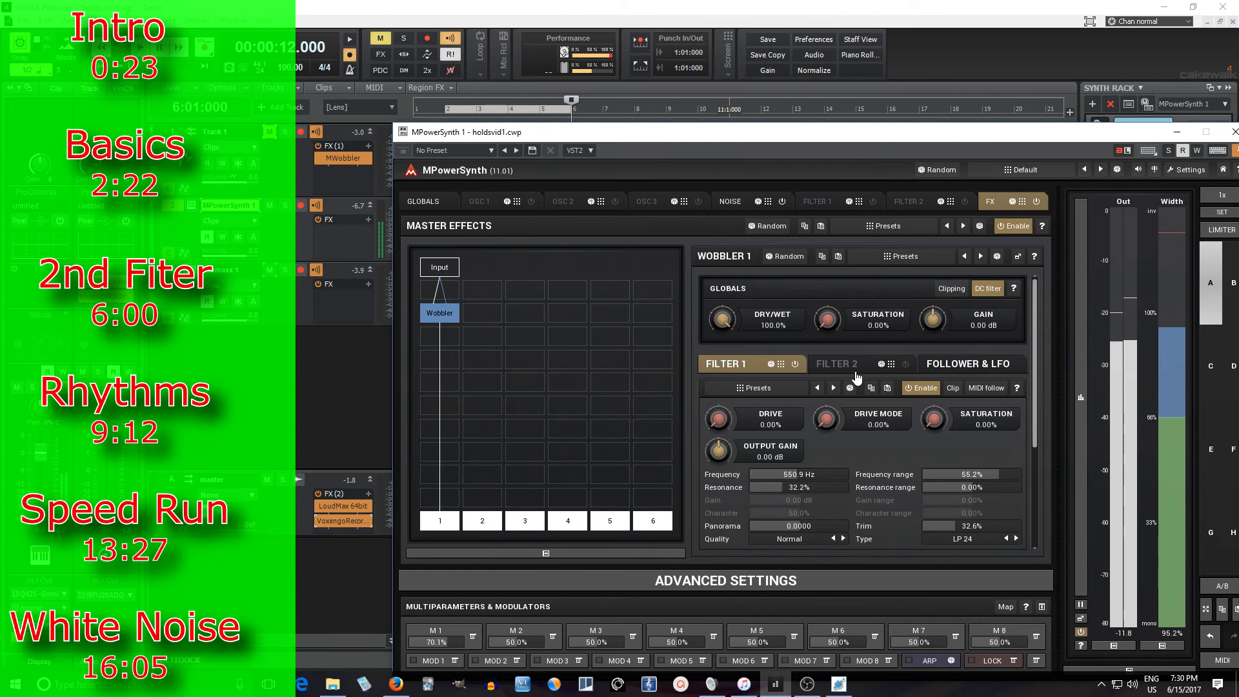
Enable the Wobbler's Filter 2 and set its frequency to 2589 Hz and resonance to 23.2%
click(907, 363)
click(905, 364)
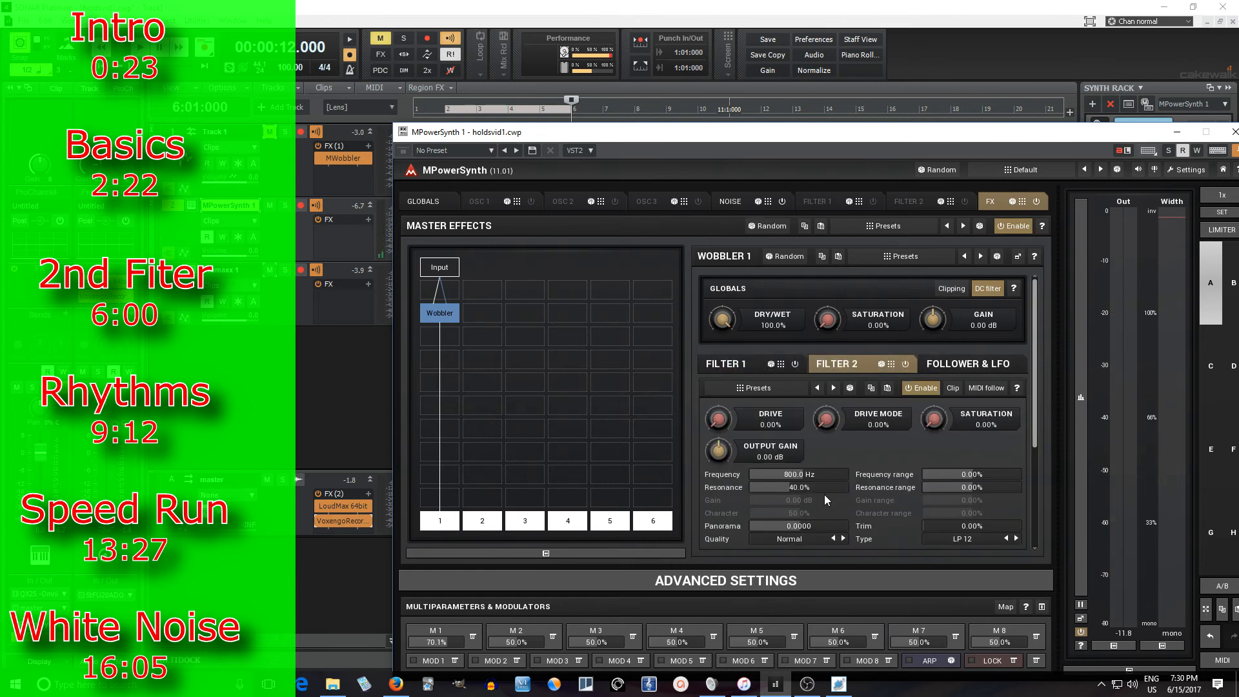
mouse_move(799, 474)
mouse_down()
mouse_move(833, 474)
mouse_move(803, 491)
mouse_move(823, 477)
mouse_up()
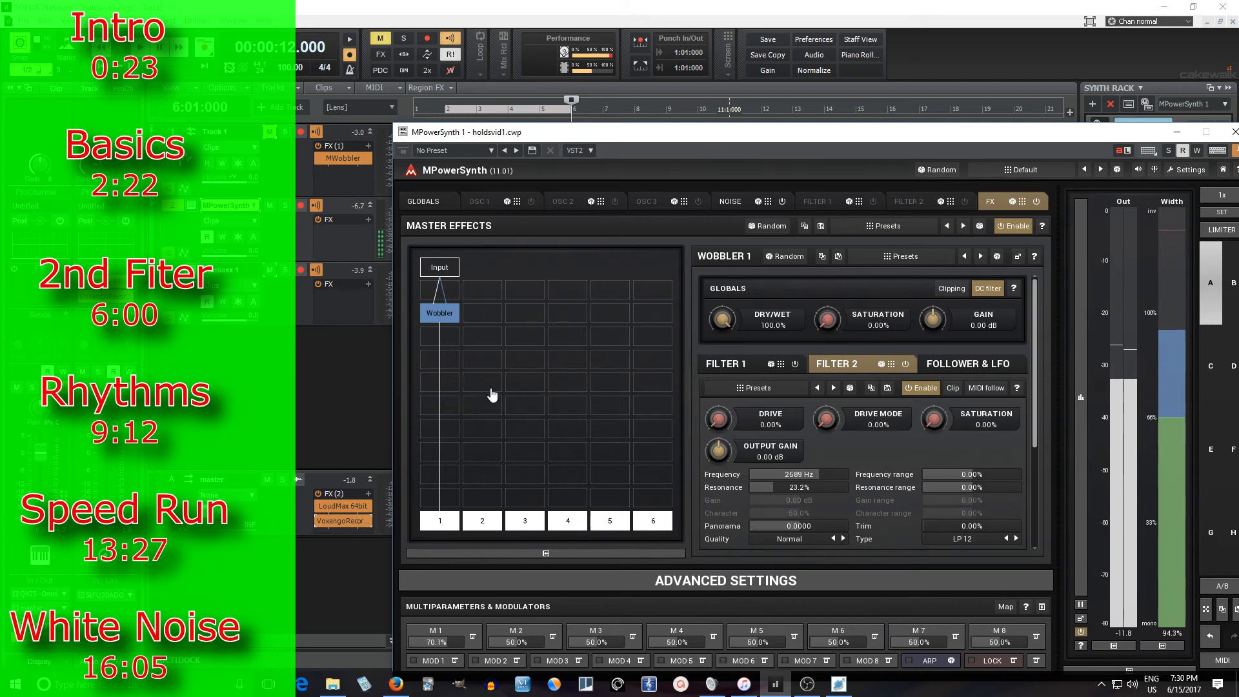
Insert a TurboReverb directly after the Wobbler in chain 1 and open its settings in a separate window
click(440, 335)
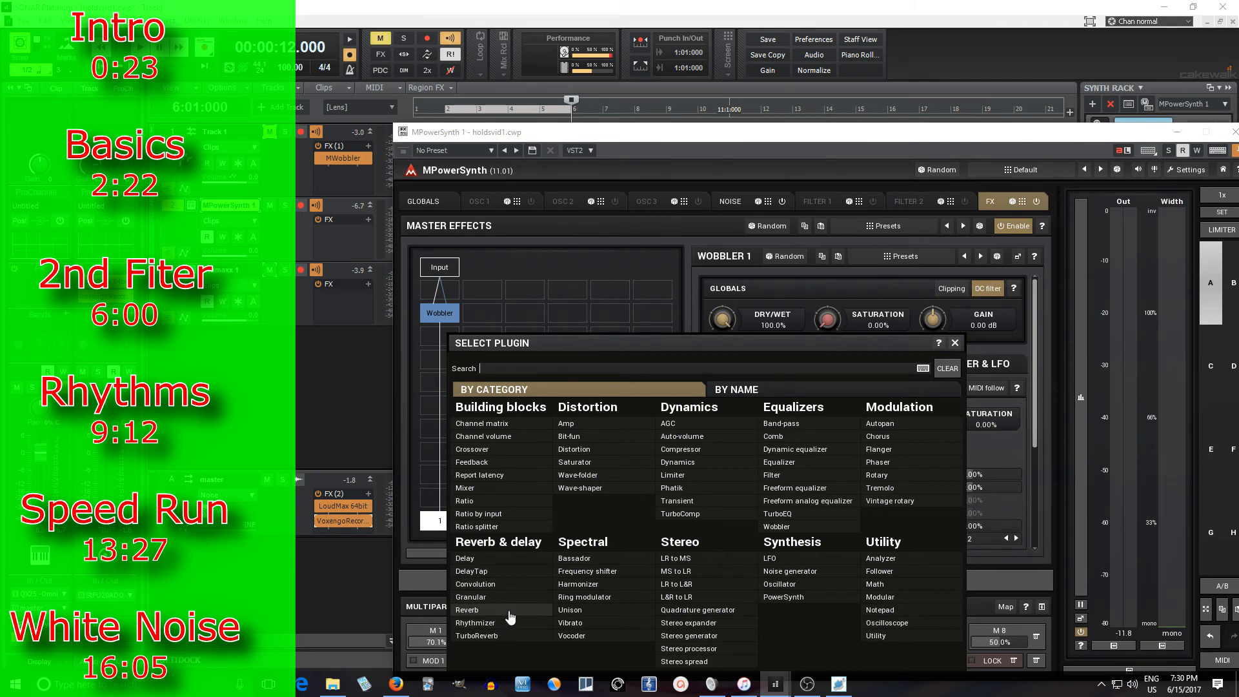
click(503, 636)
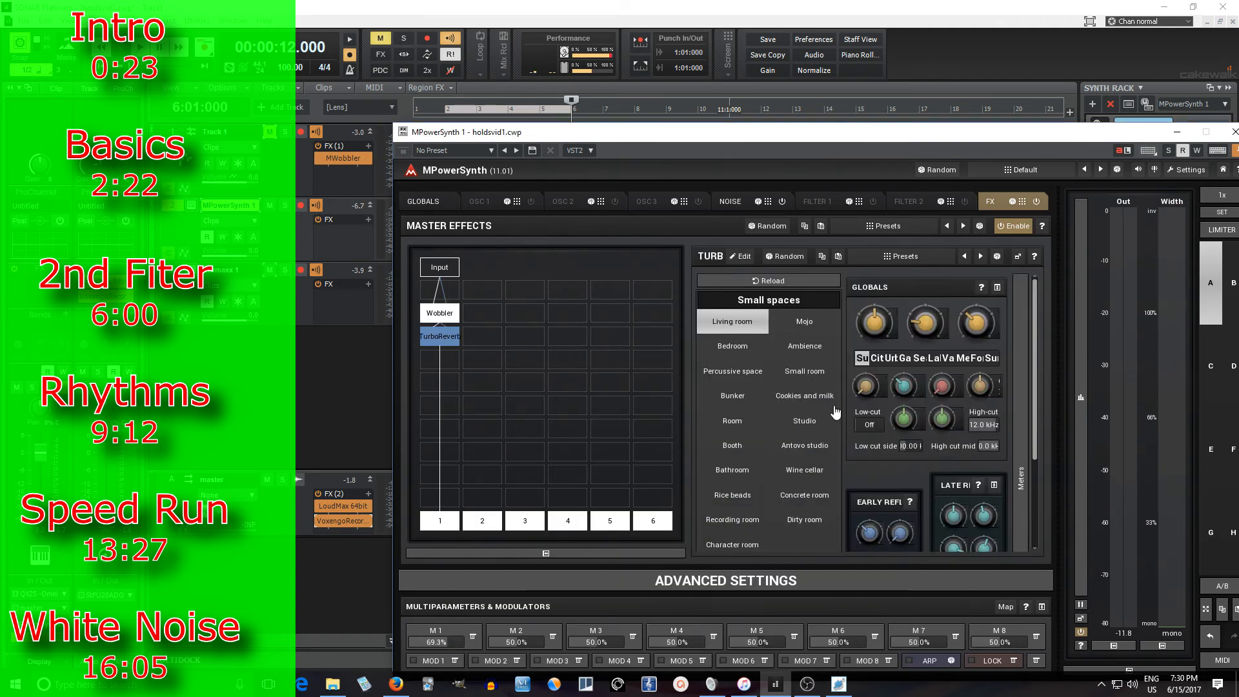
click(1020, 258)
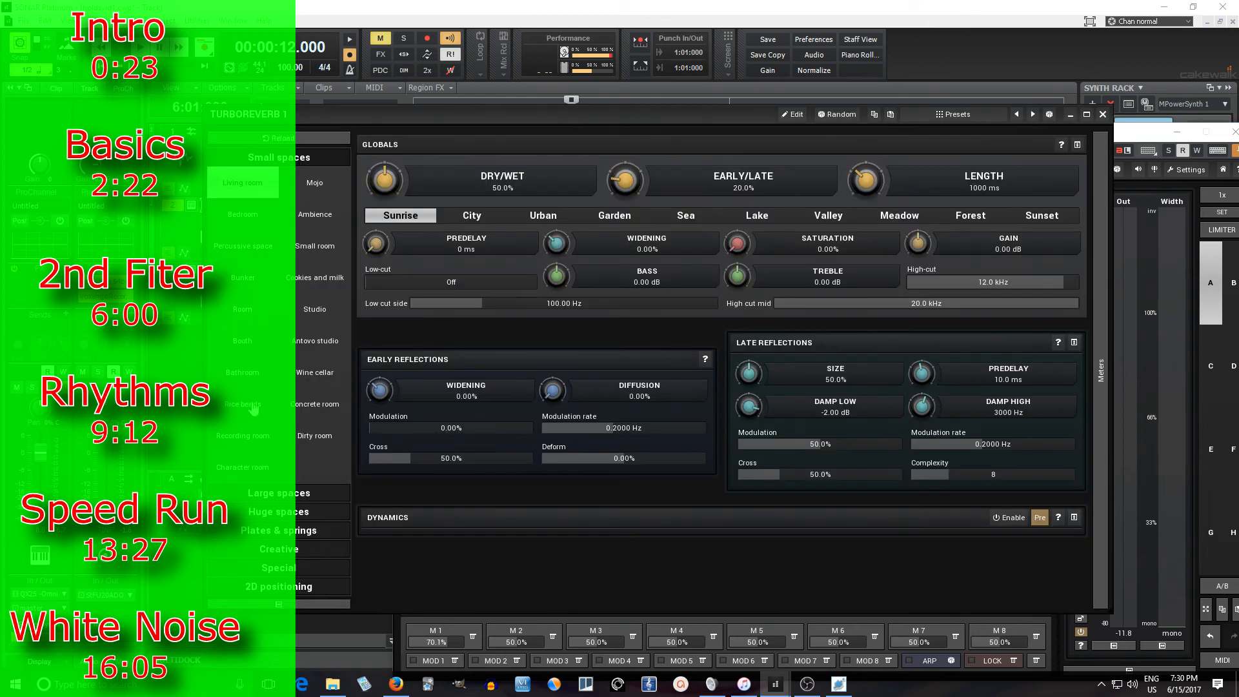
Load the Brichamber large-space preset into the reverb with dry/wet at 31.2%, shorten its length and close the reverb window
click(266, 496)
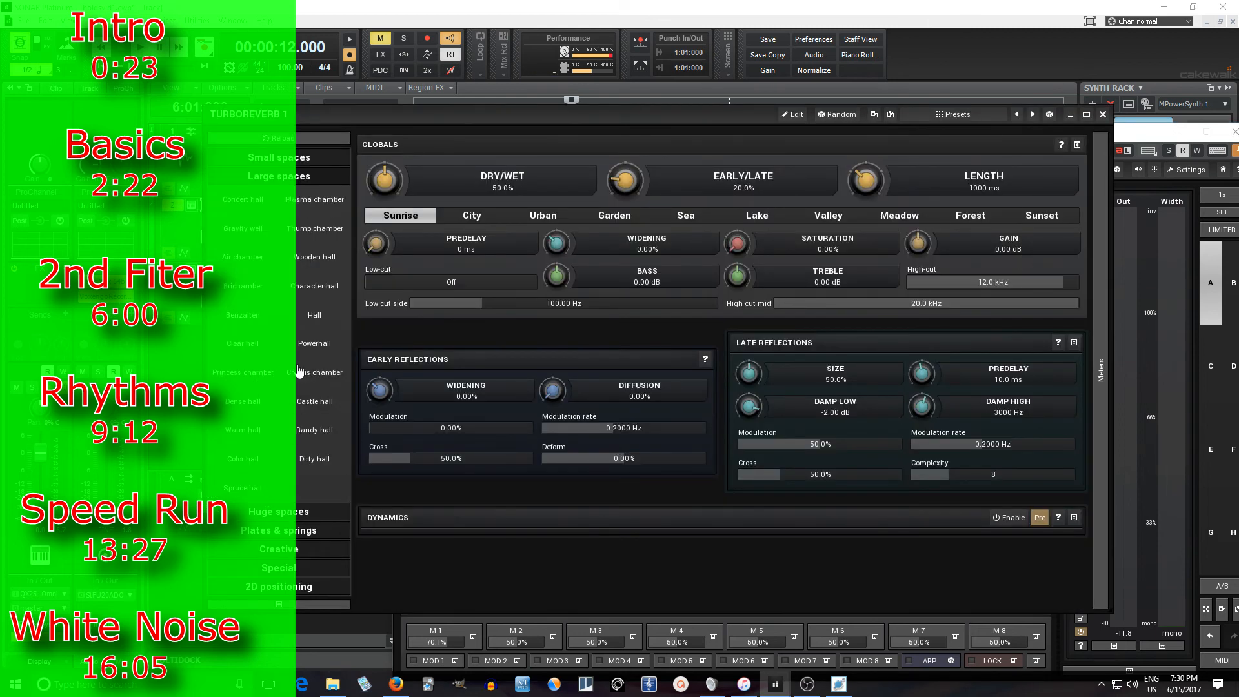
click(256, 292)
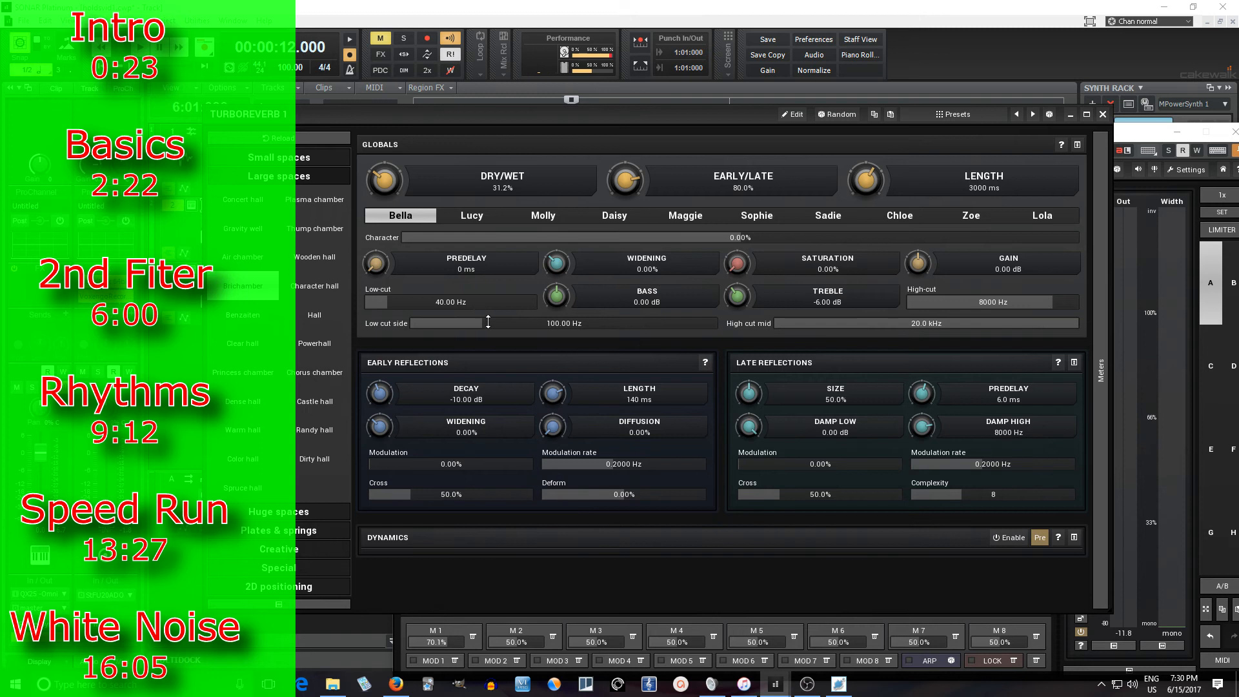
drag(871, 178, 871, 200)
click(1104, 115)
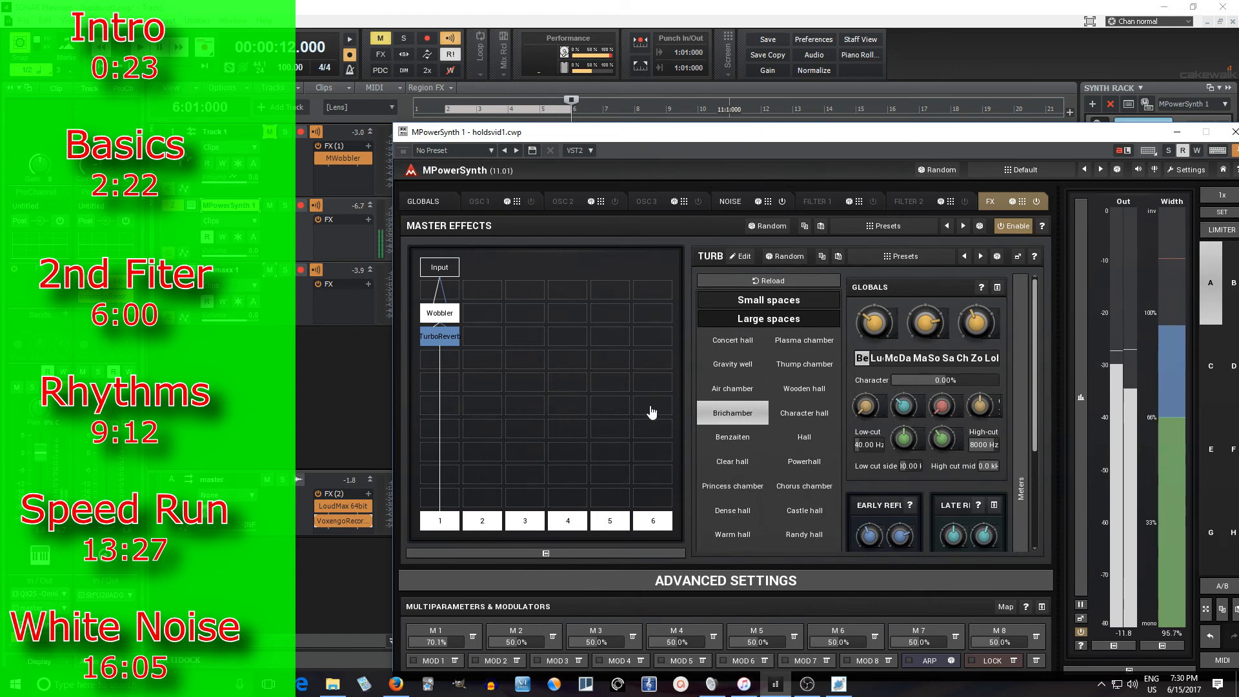
Set the drive of the Wobbler's Filter 2 to 26.2%
click(445, 315)
drag(719, 418, 718, 395)
Try the noise generator's high-pass filter at +1.25 octaves with 17.8% resonance, and disable that filter
click(735, 205)
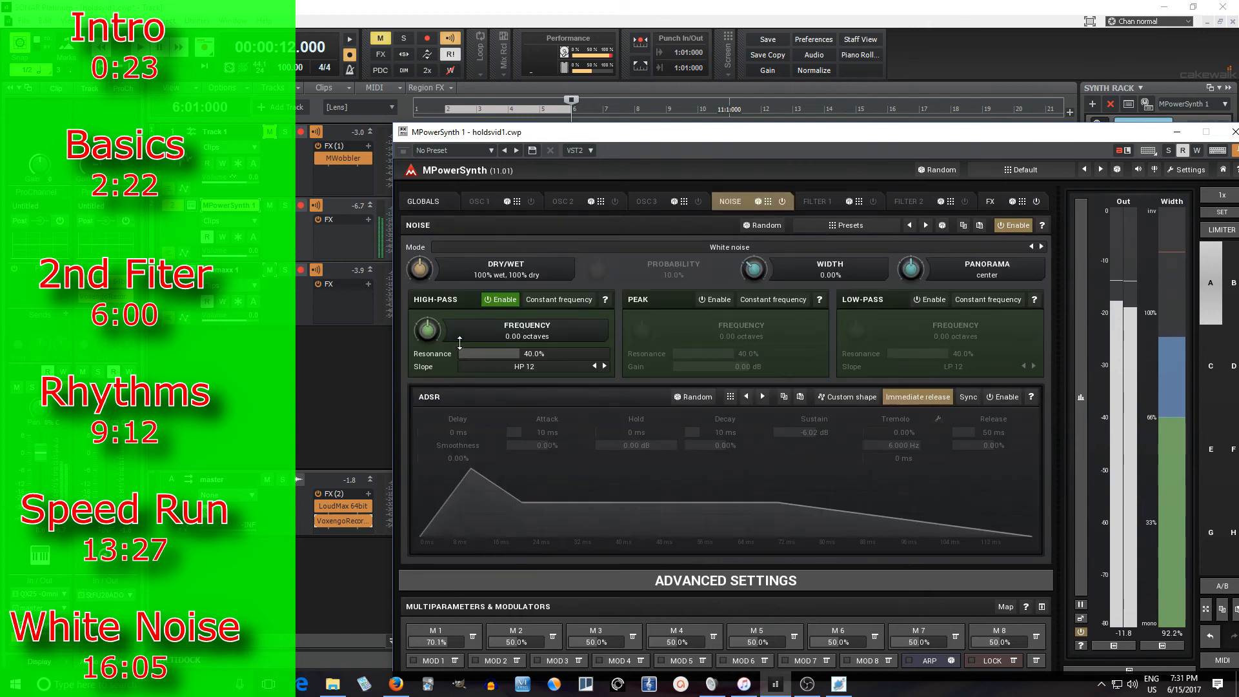
drag(428, 329, 428, 323)
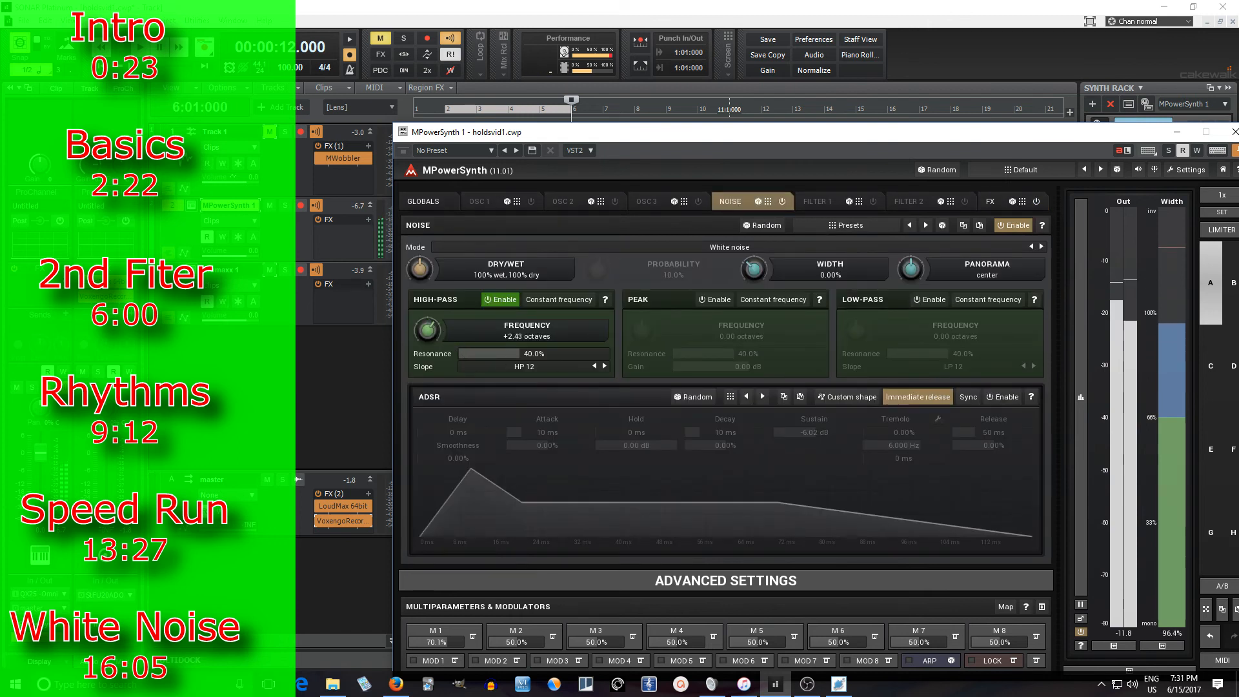
drag(513, 348, 513, 359)
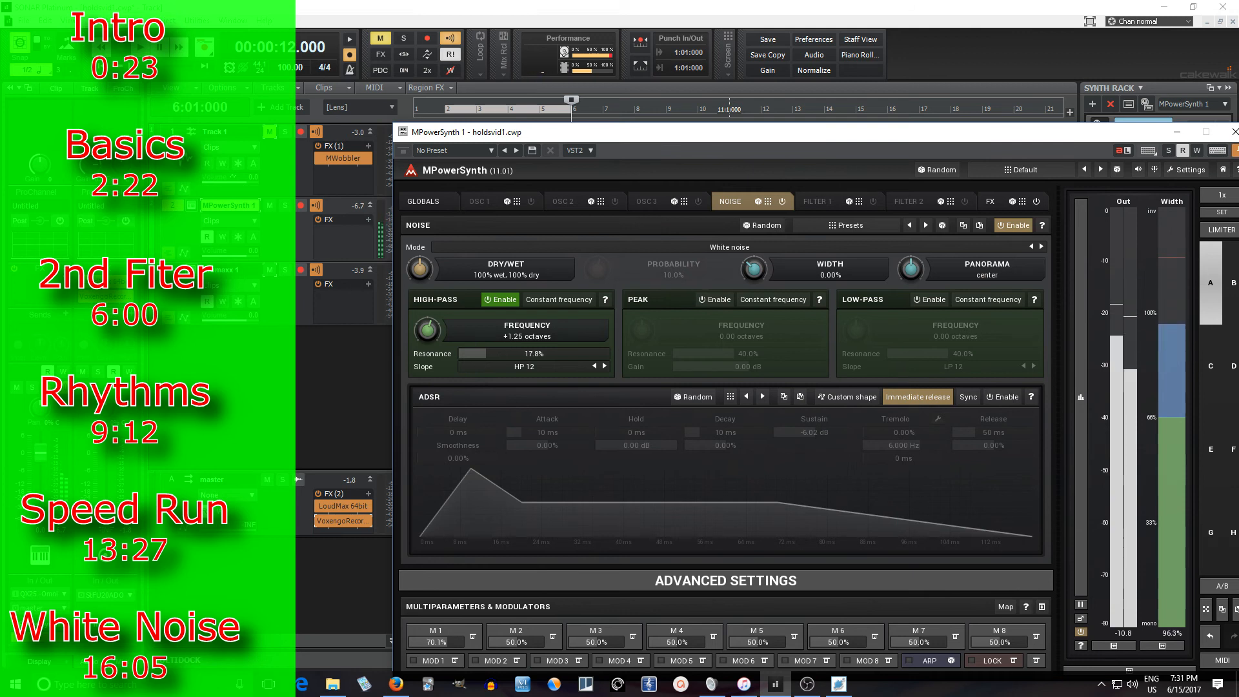
click(508, 300)
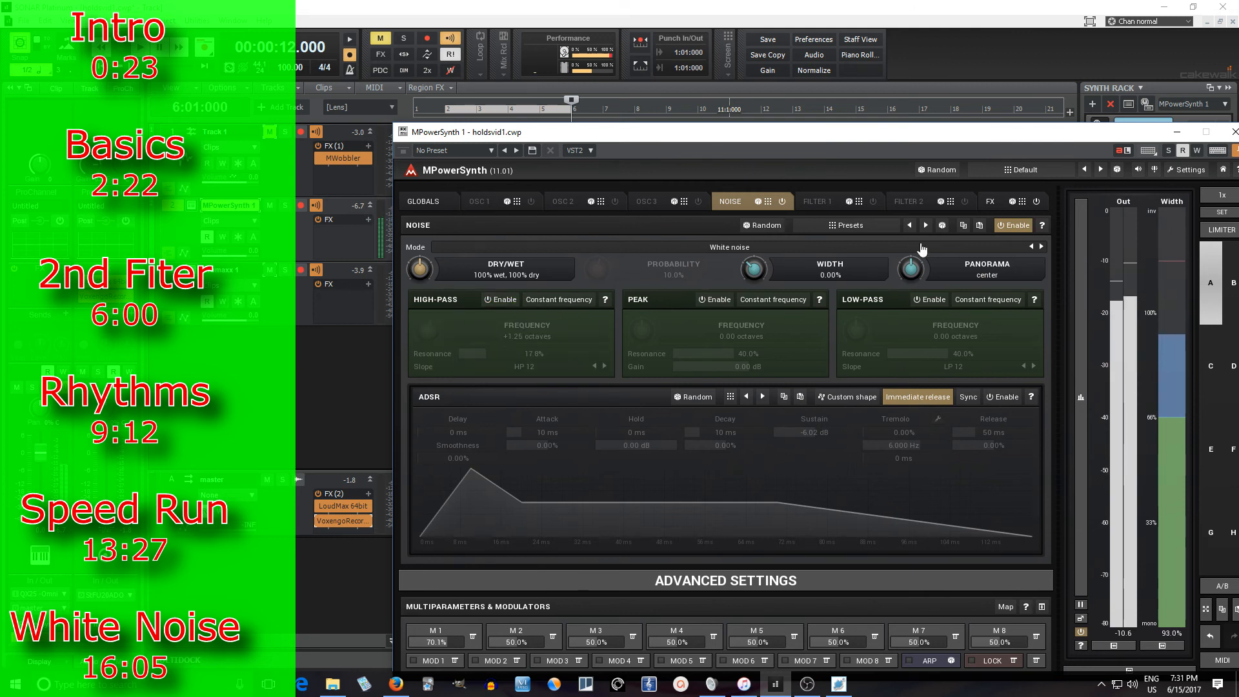
Raise the trim of the Wobbler's Filter 1
click(988, 203)
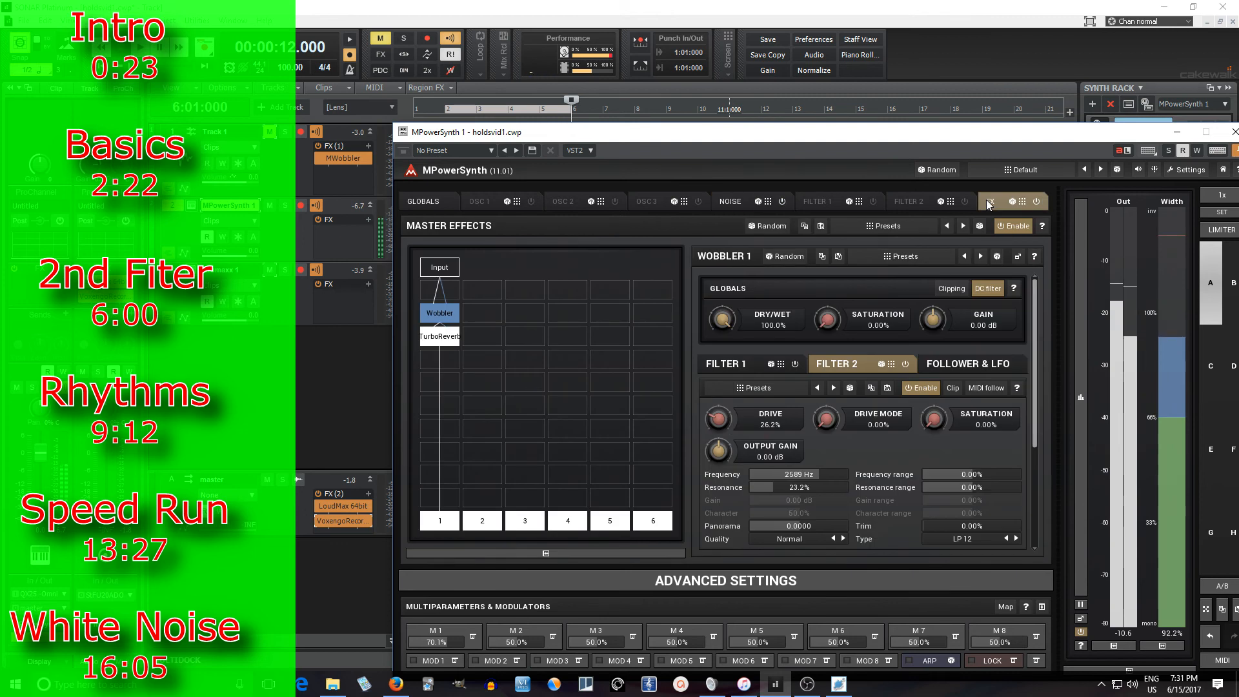
click(728, 364)
drag(971, 526, 971, 515)
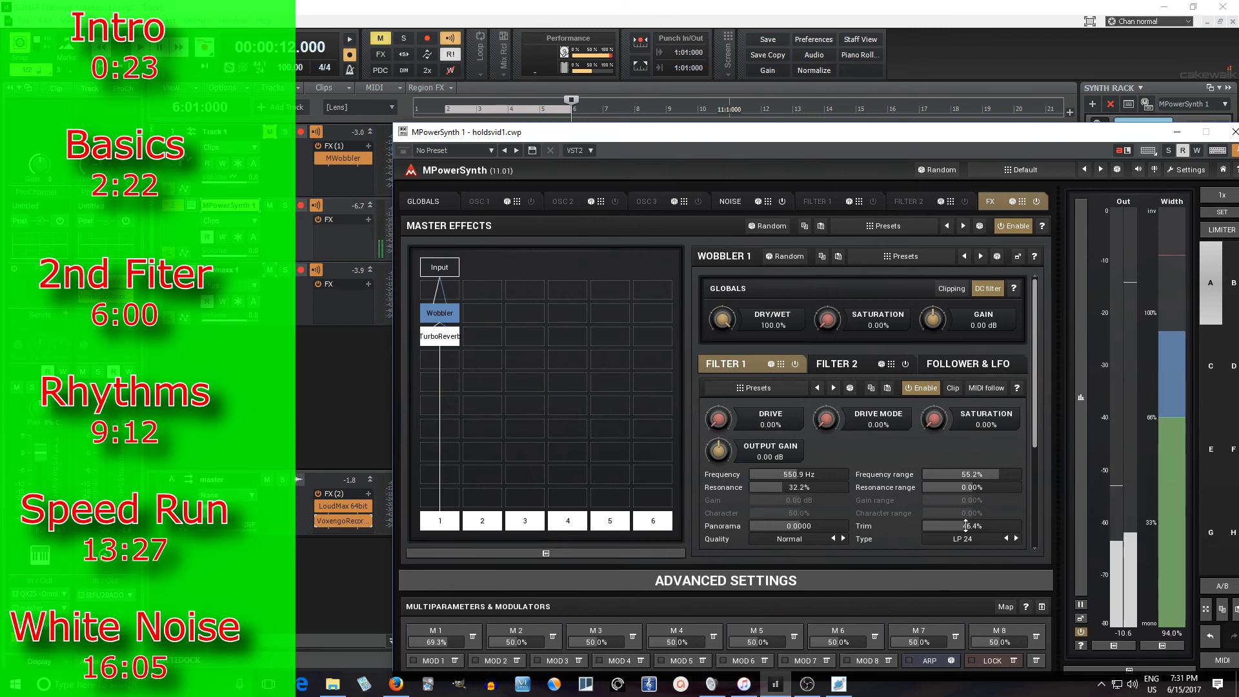
Disable the synth's master effects and enable the synth's own Filter 1
click(441, 337)
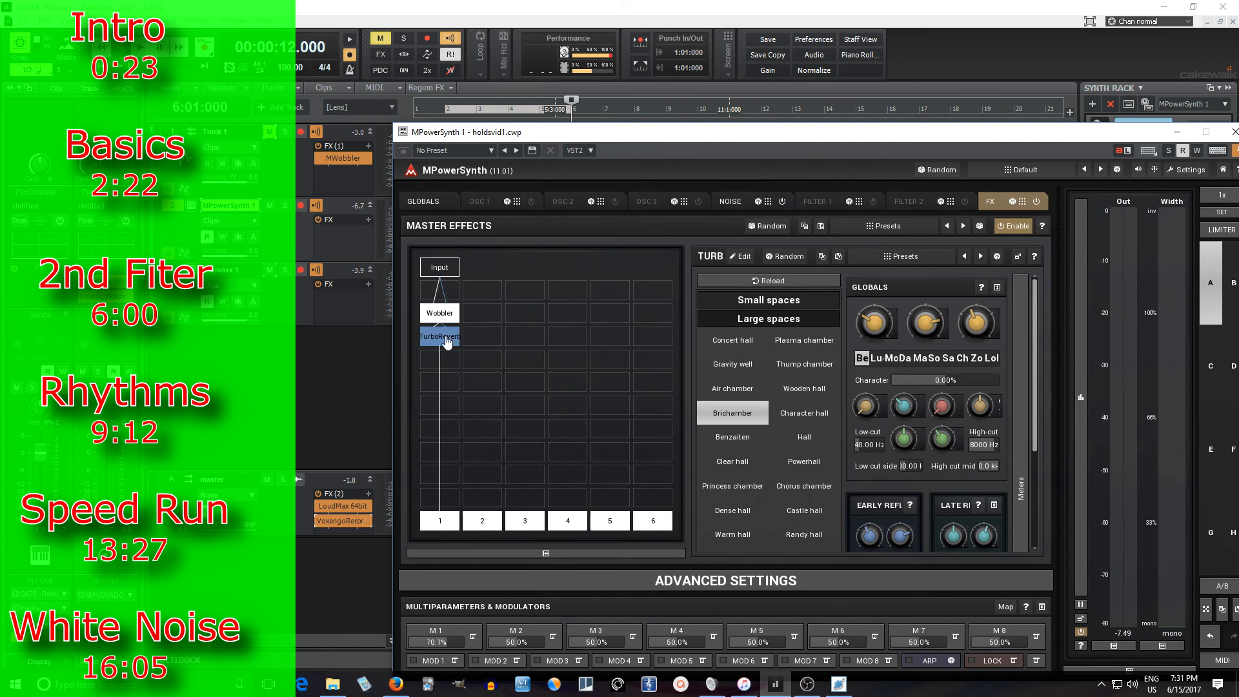
click(1038, 202)
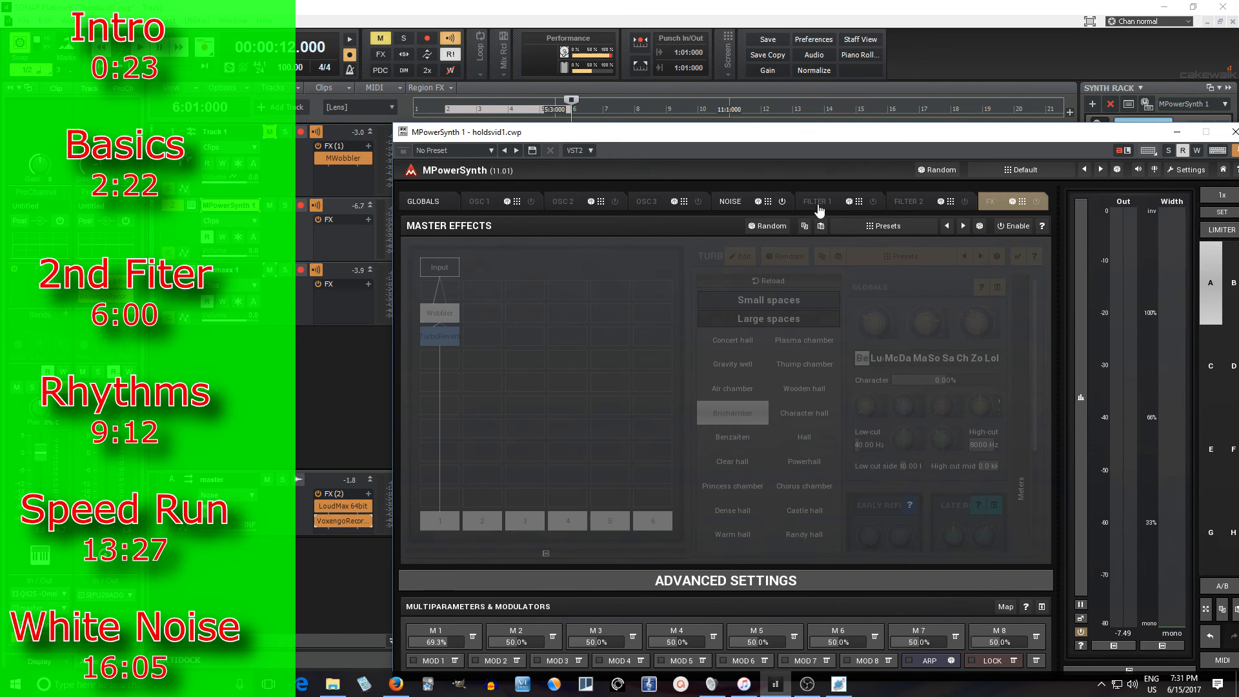
click(874, 201)
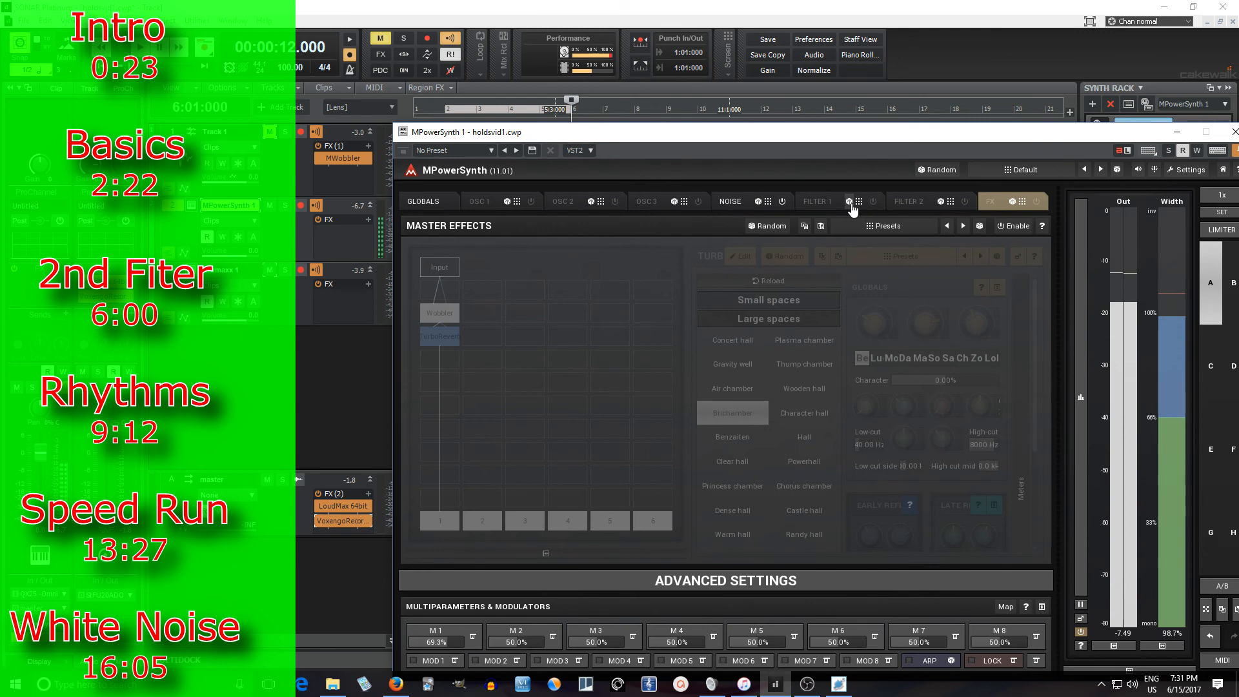
click(836, 203)
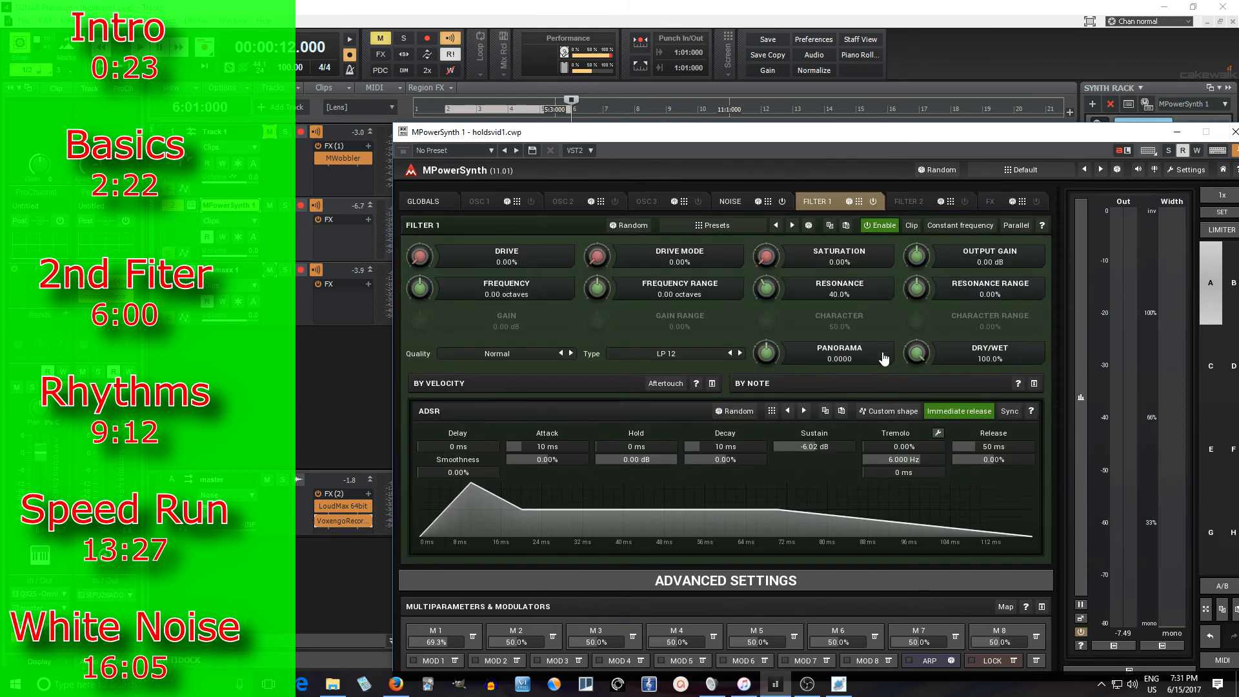
Set the synth's Filter 1 type to BComb 1 and its character to 90.0%
click(656, 352)
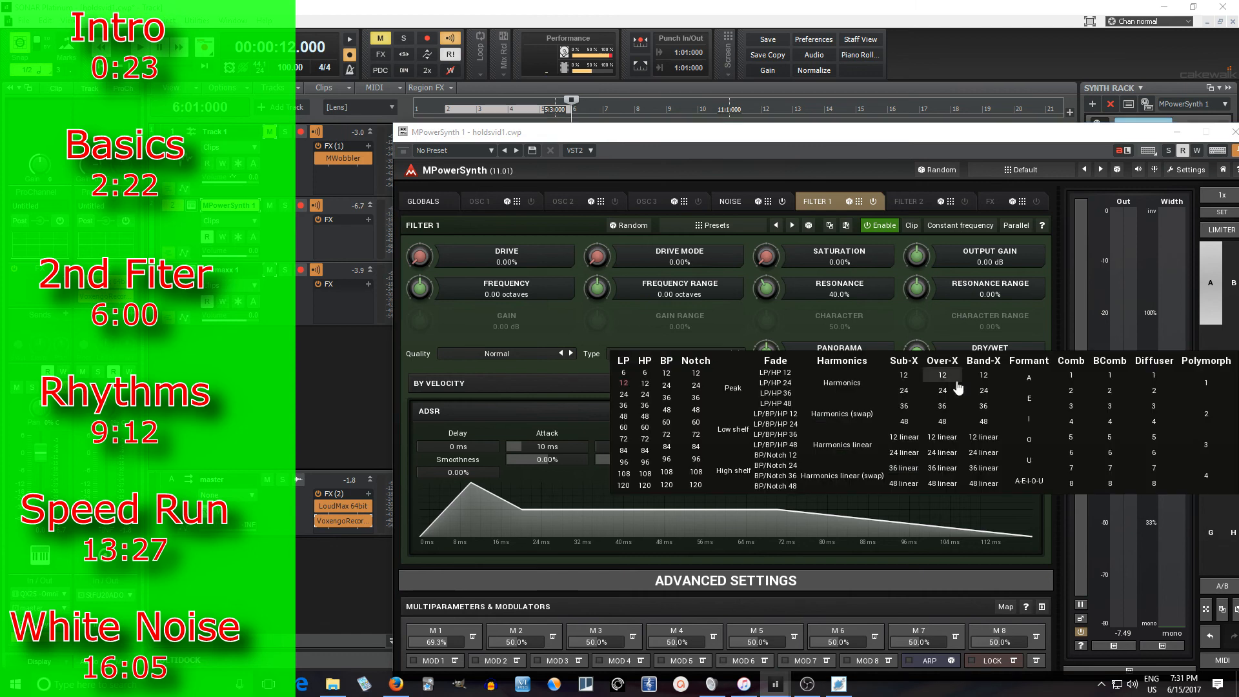
click(1111, 376)
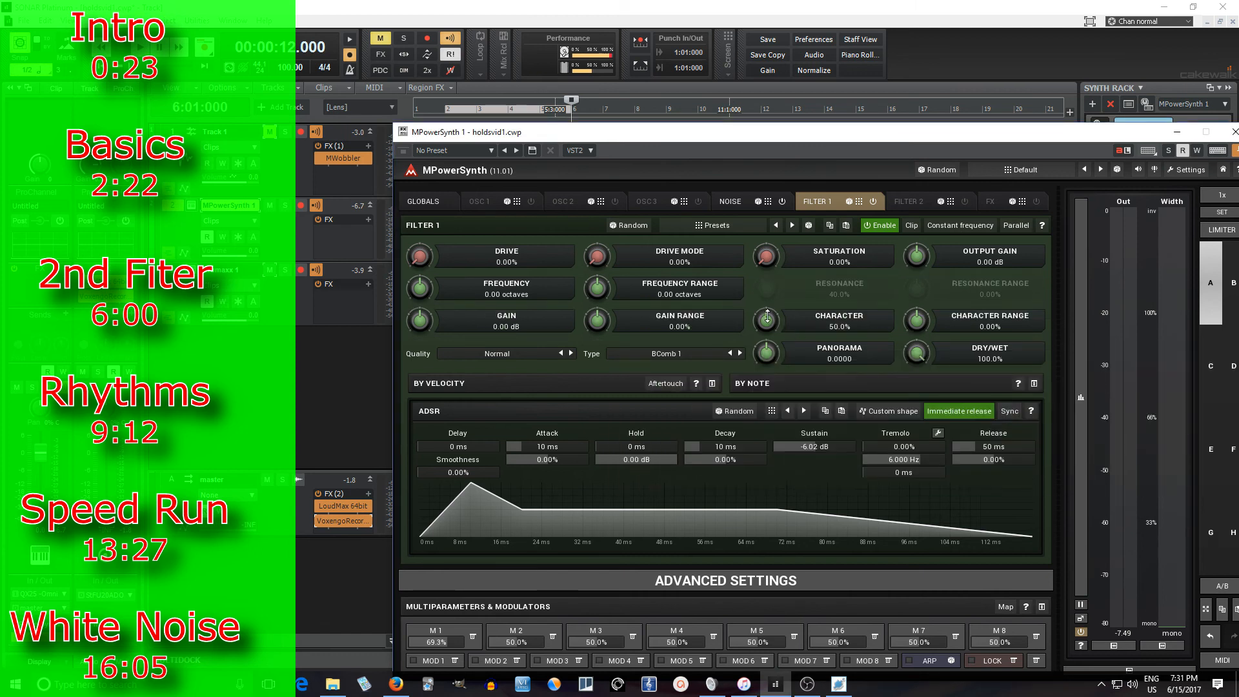
drag(767, 317, 767, 264)
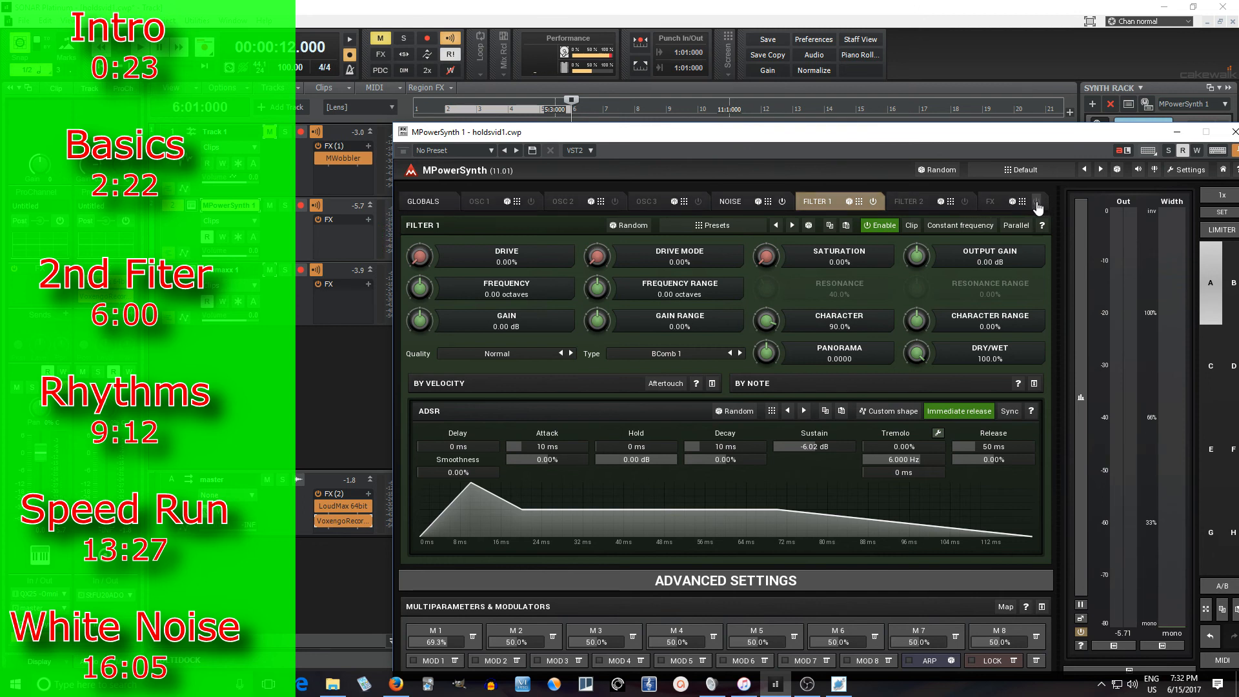
Enable the synth's master effects and open the Wobbler's Follower & LFO settings
click(991, 200)
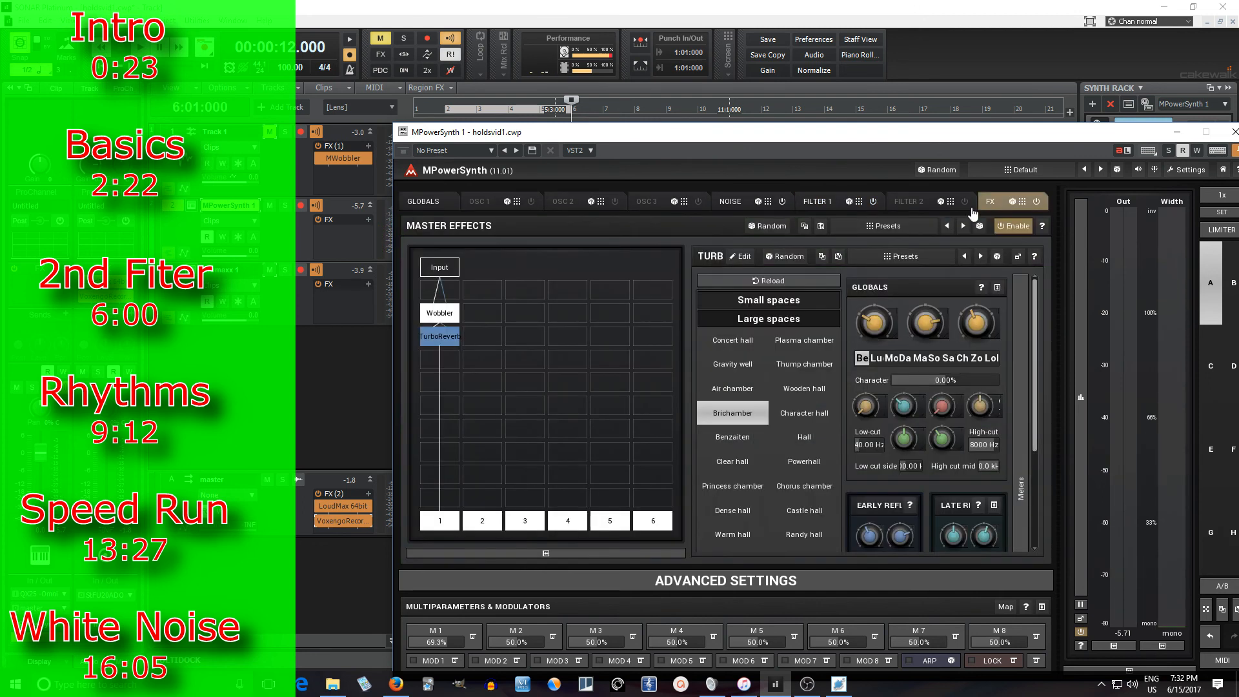
click(441, 316)
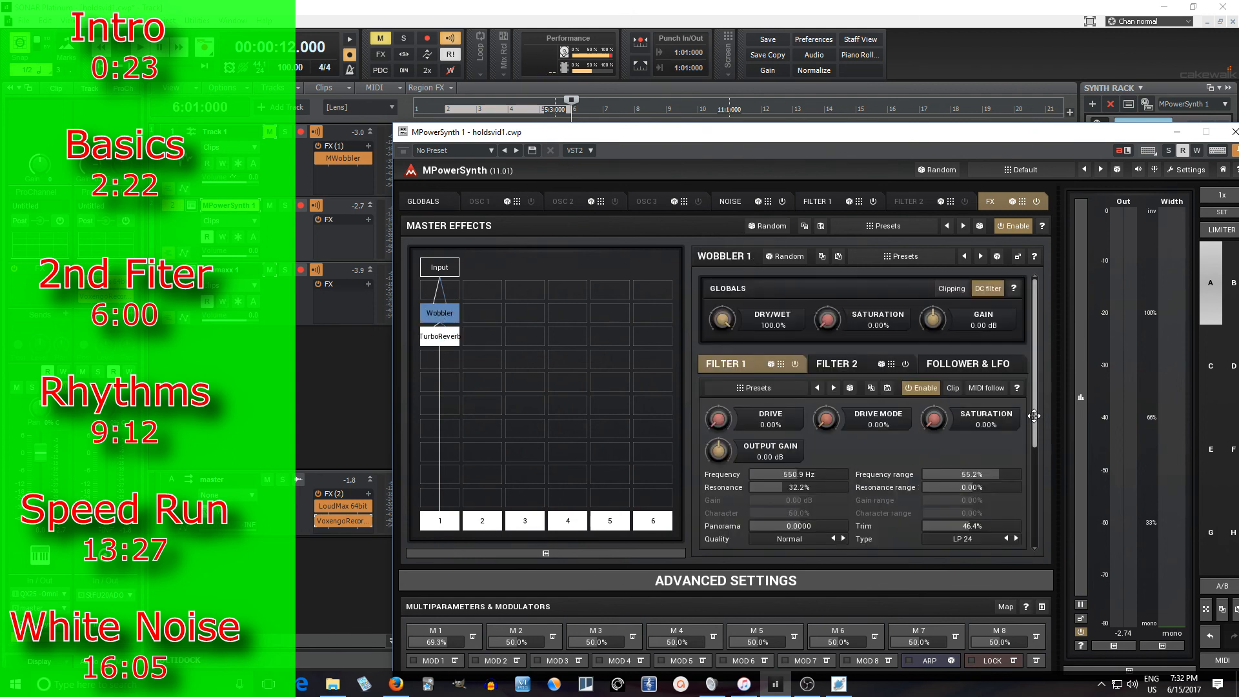
mouse_move(1035, 415)
mouse_down()
mouse_move(1046, 516)
mouse_move(1044, 408)
mouse_up()
click(969, 360)
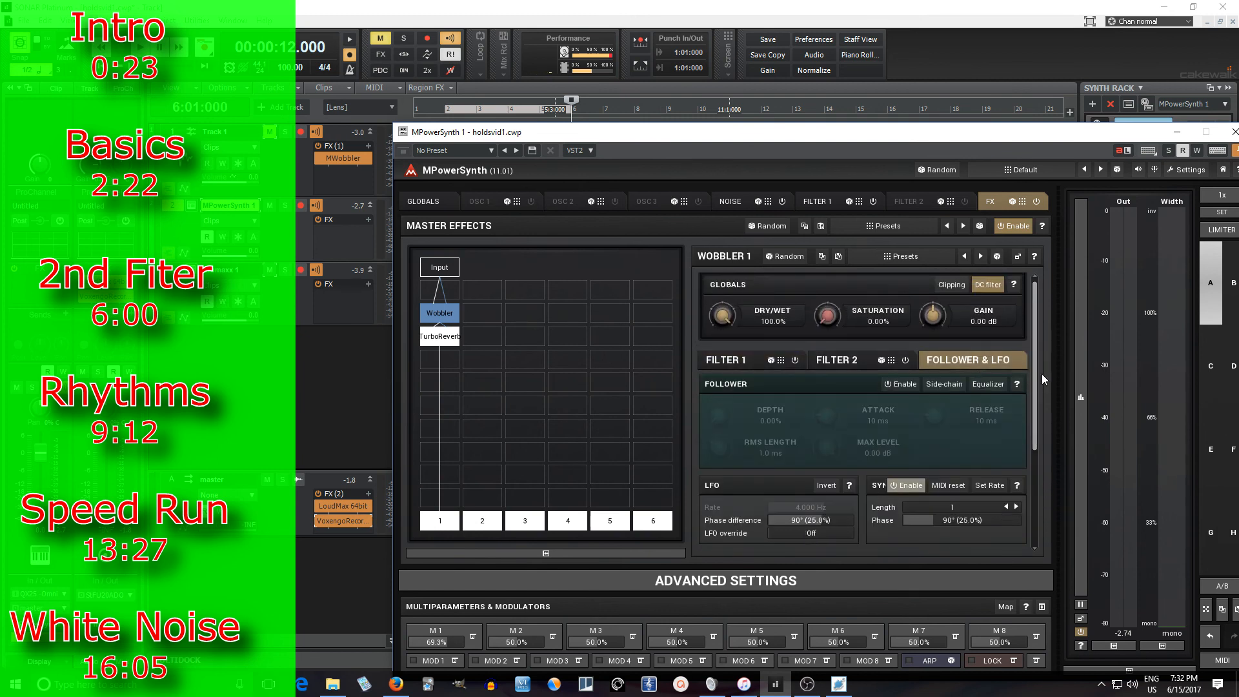
scroll(937, 448, down, 2)
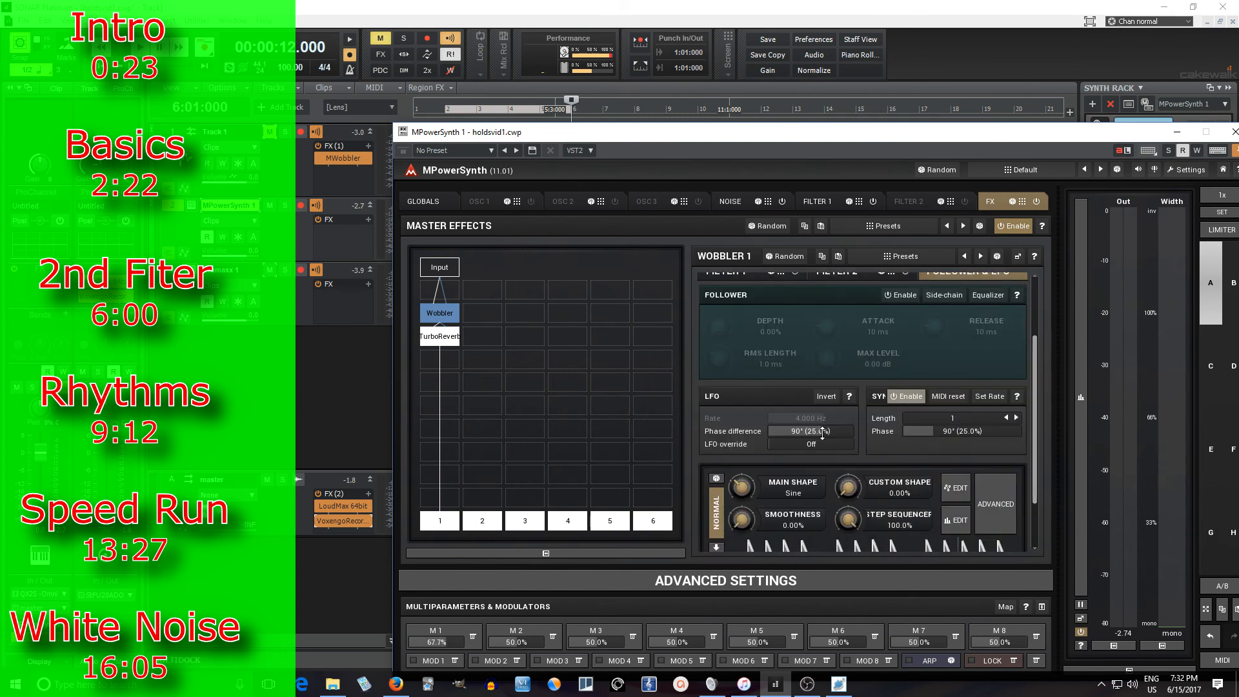
drag(1033, 361, 1029, 325)
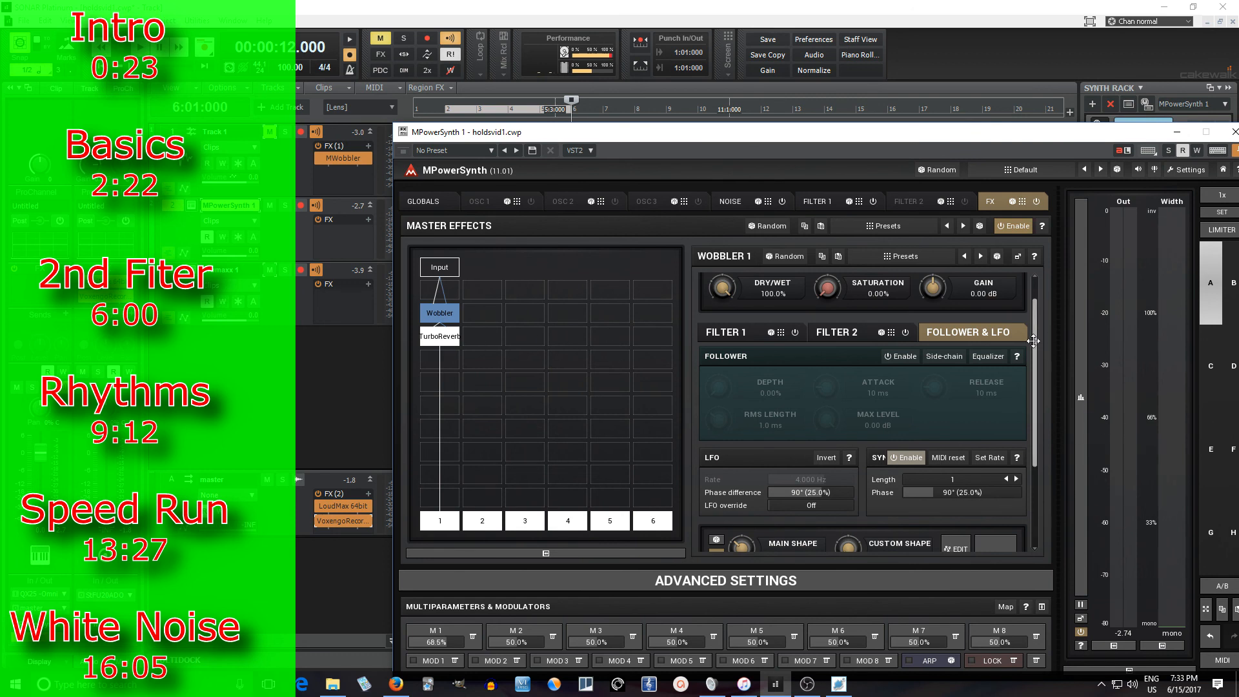
Open the Wobbler LFO's step sequencer and fill all 16 steps with falling ramps starting at 100%
scroll(1044, 371, down, 1)
scroll(1043, 371, down, 3)
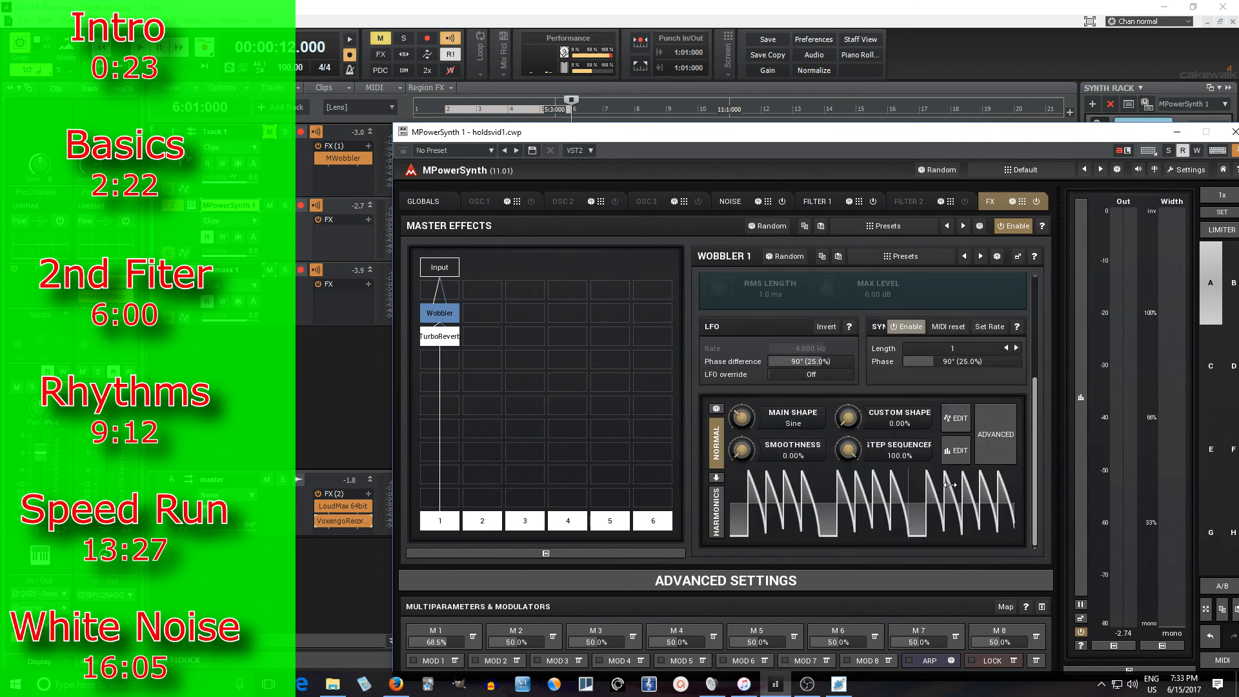
click(955, 452)
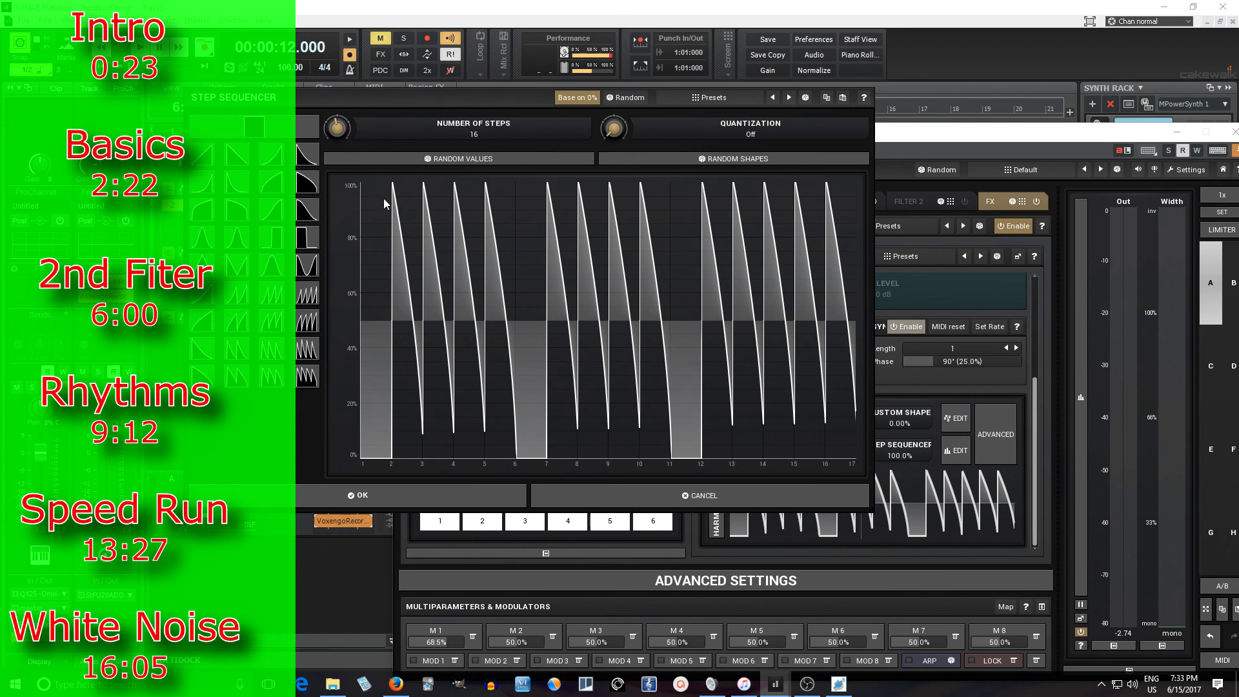
click(365, 189)
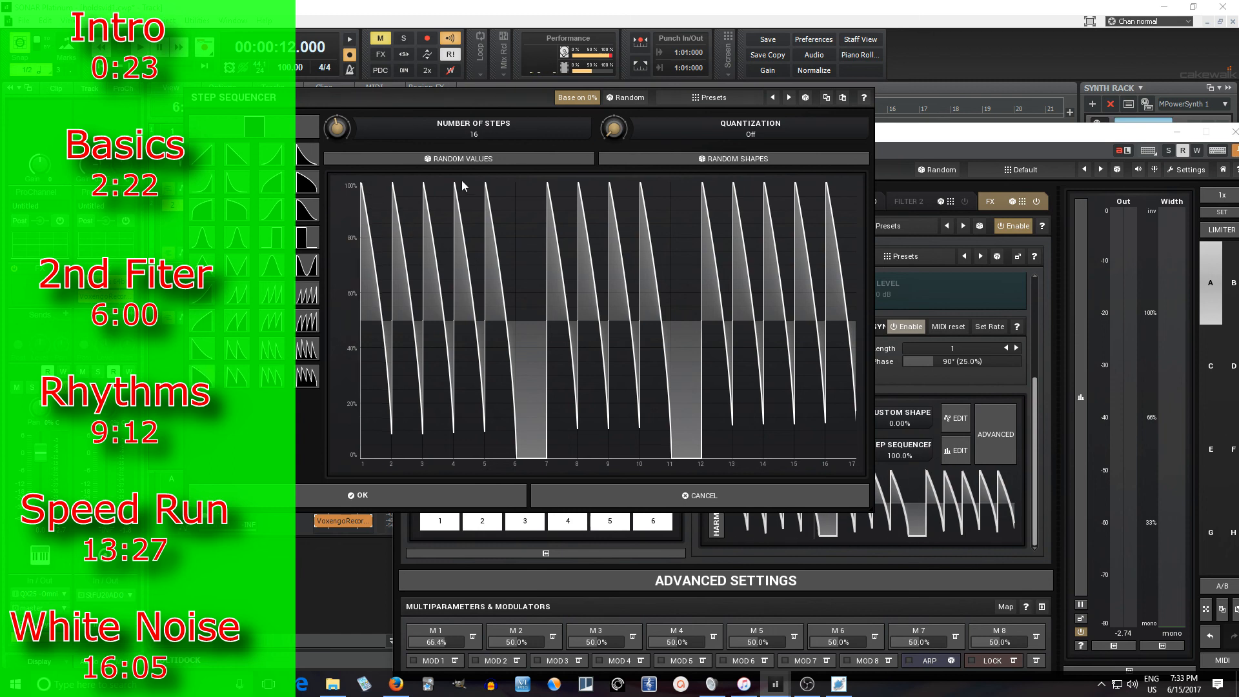
drag(463, 186, 829, 184)
Lower steps 2, 4, 6, 8, 9, 11, 13 and 15 to varied heights of about 60% to 83% and accept the sequence
click(401, 252)
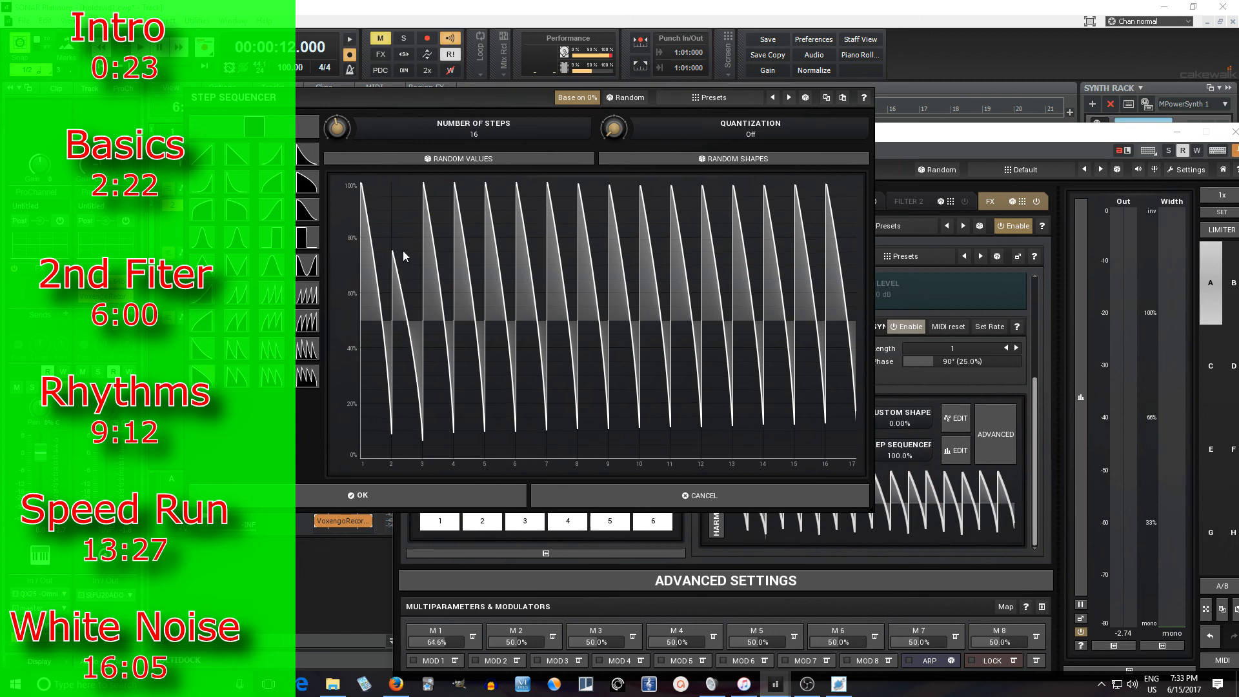
click(459, 230)
click(540, 291)
click(587, 291)
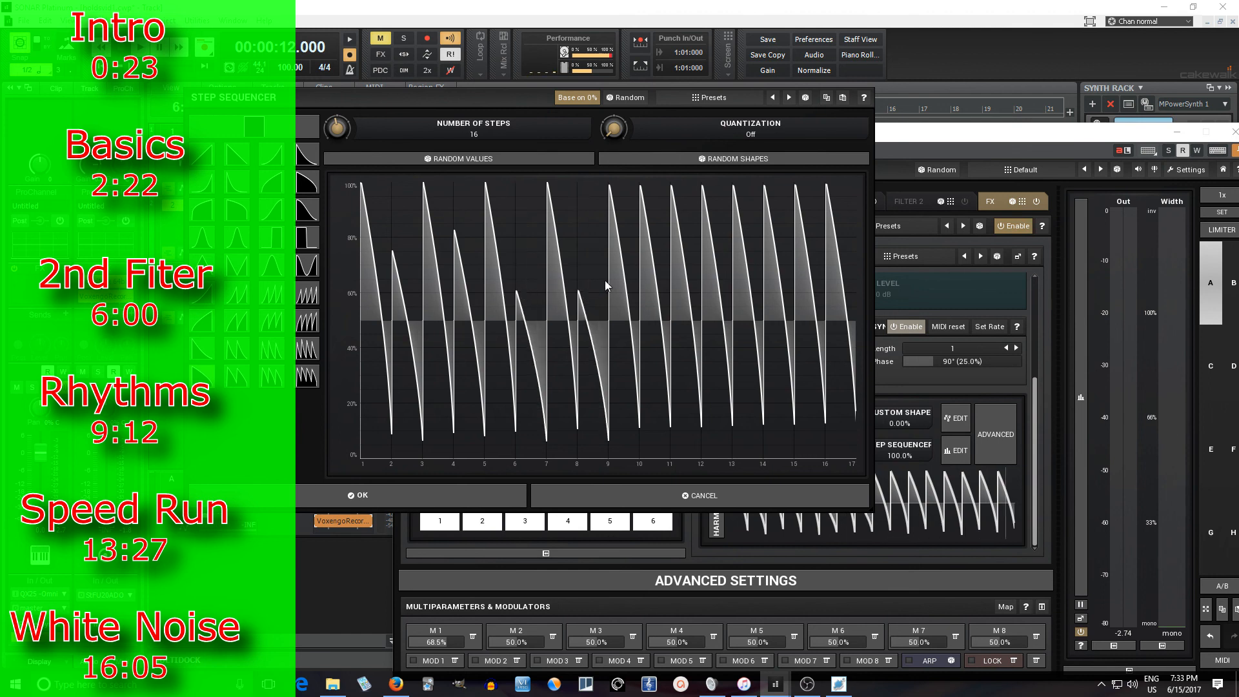
click(637, 292)
click(618, 235)
click(691, 277)
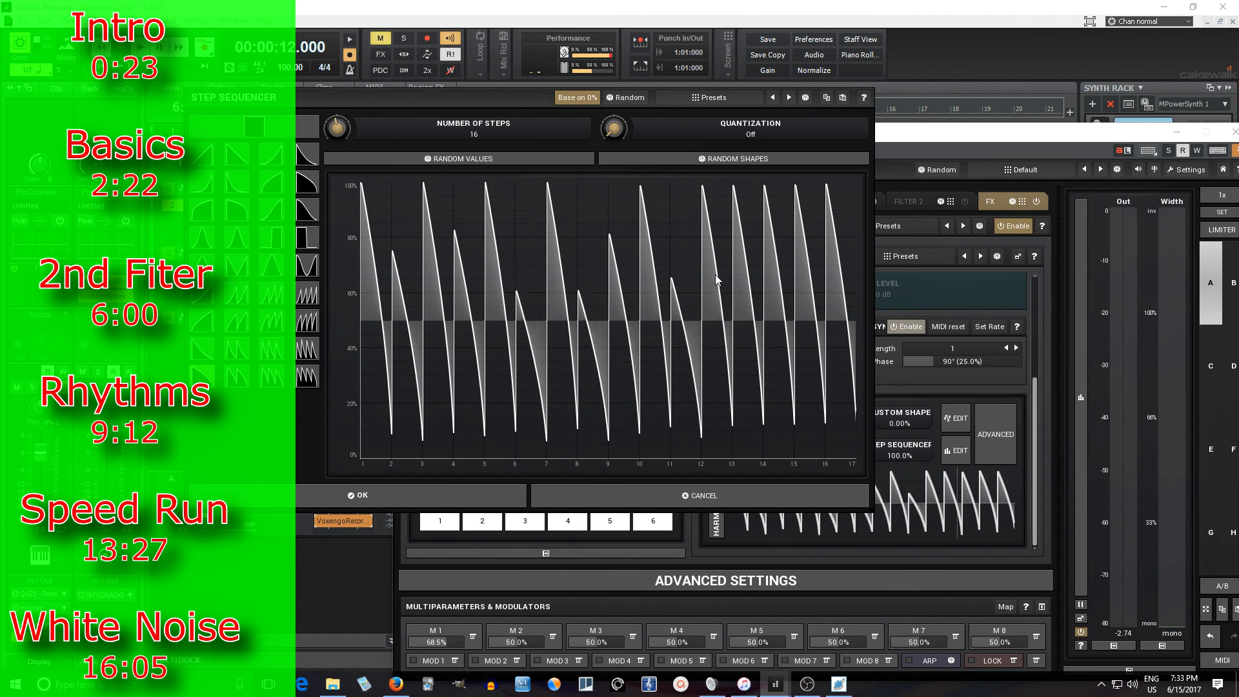
click(738, 244)
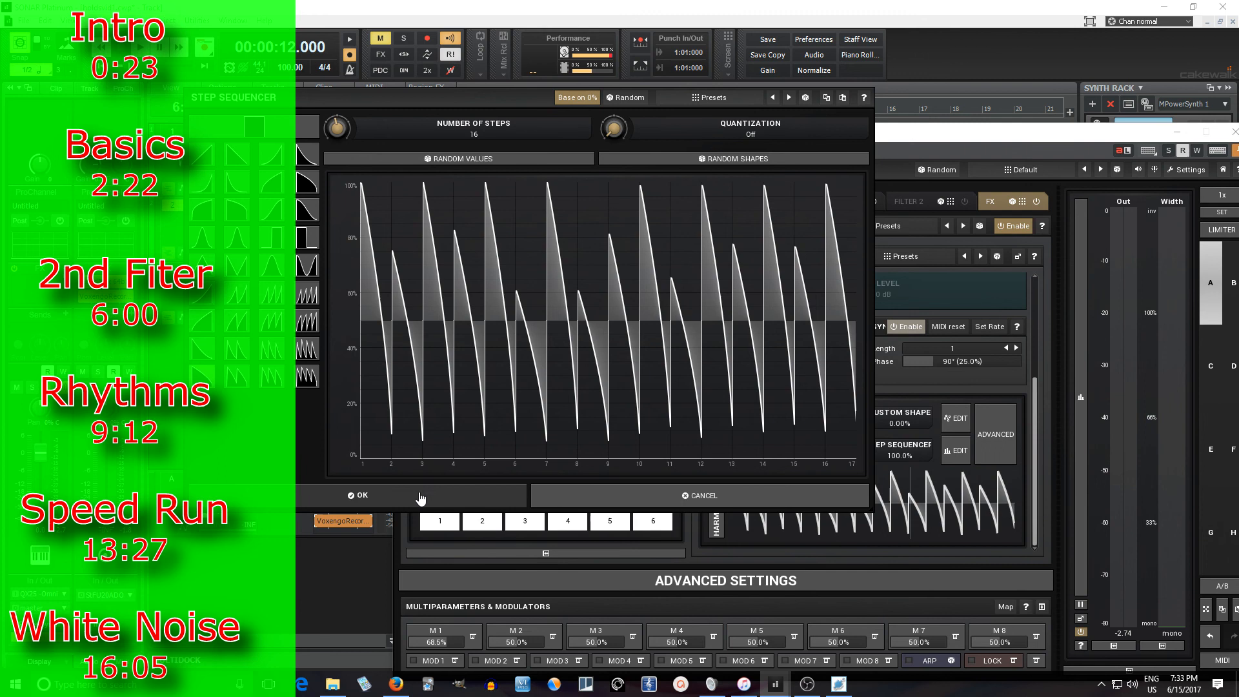
click(420, 495)
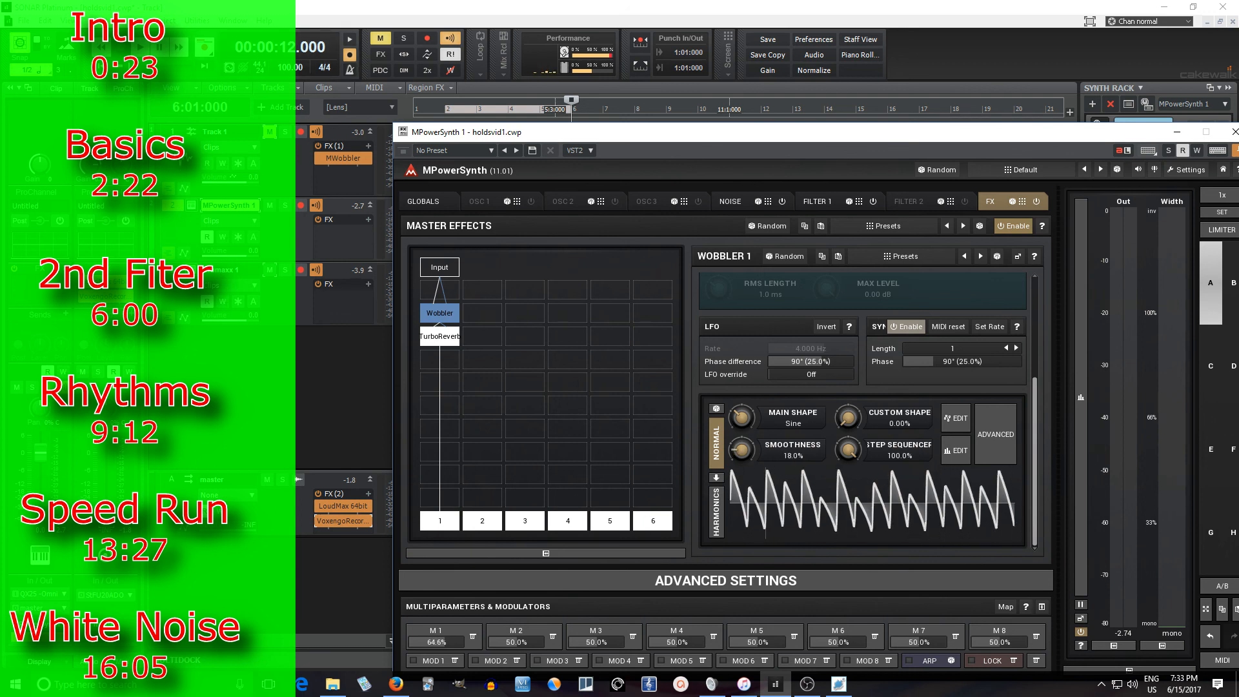
Redraw the LFO step sequence with rising ramps peaking in steps 1, 4, 7, 9, 13 and 14 and mostly low steps between them
drag(641, 141, 550, 176)
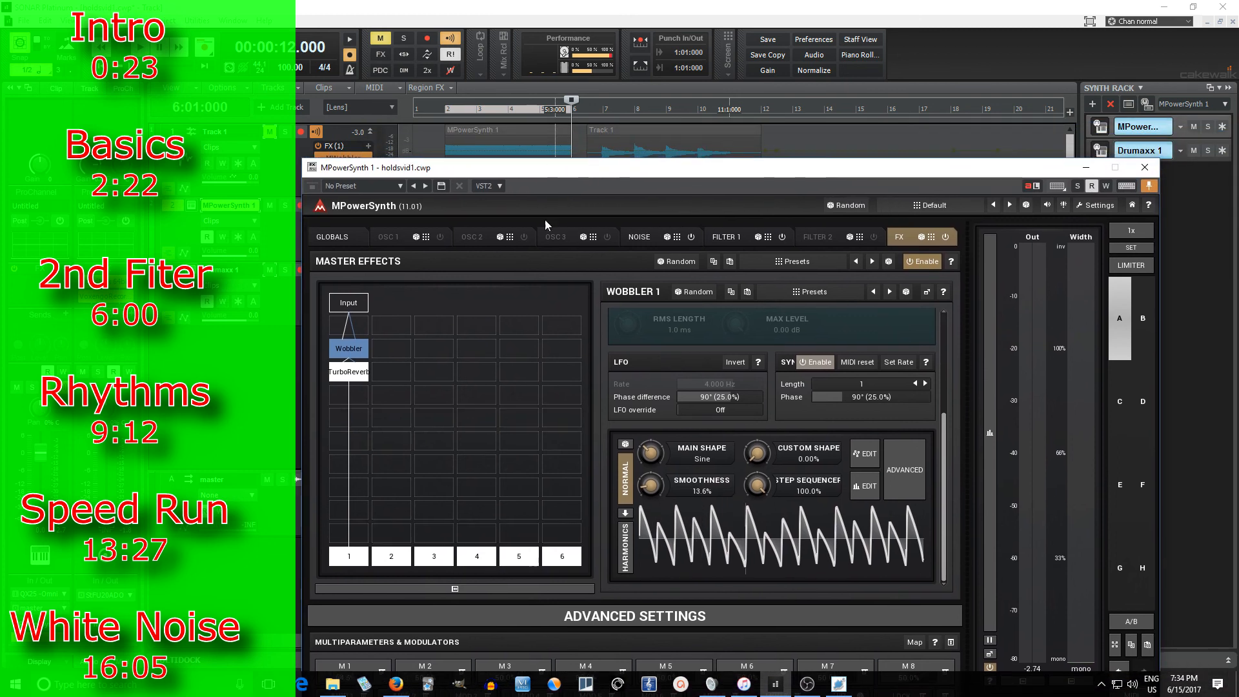
right_click(677, 532)
click(654, 528)
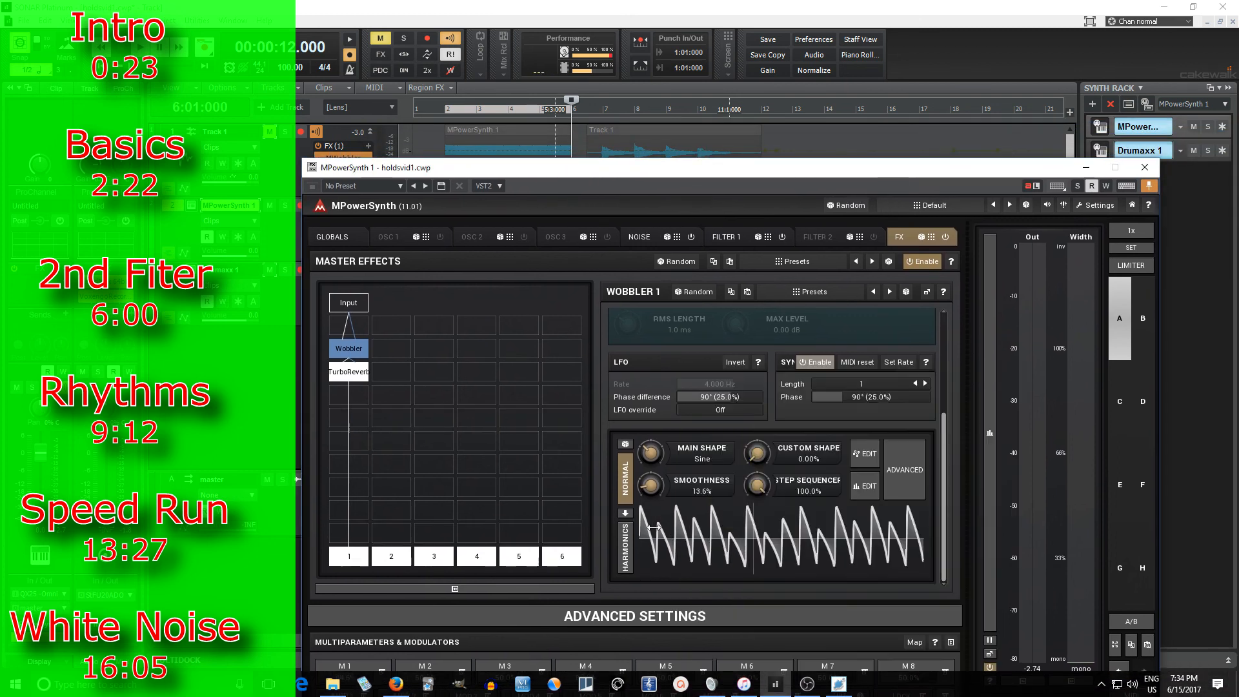
click(855, 489)
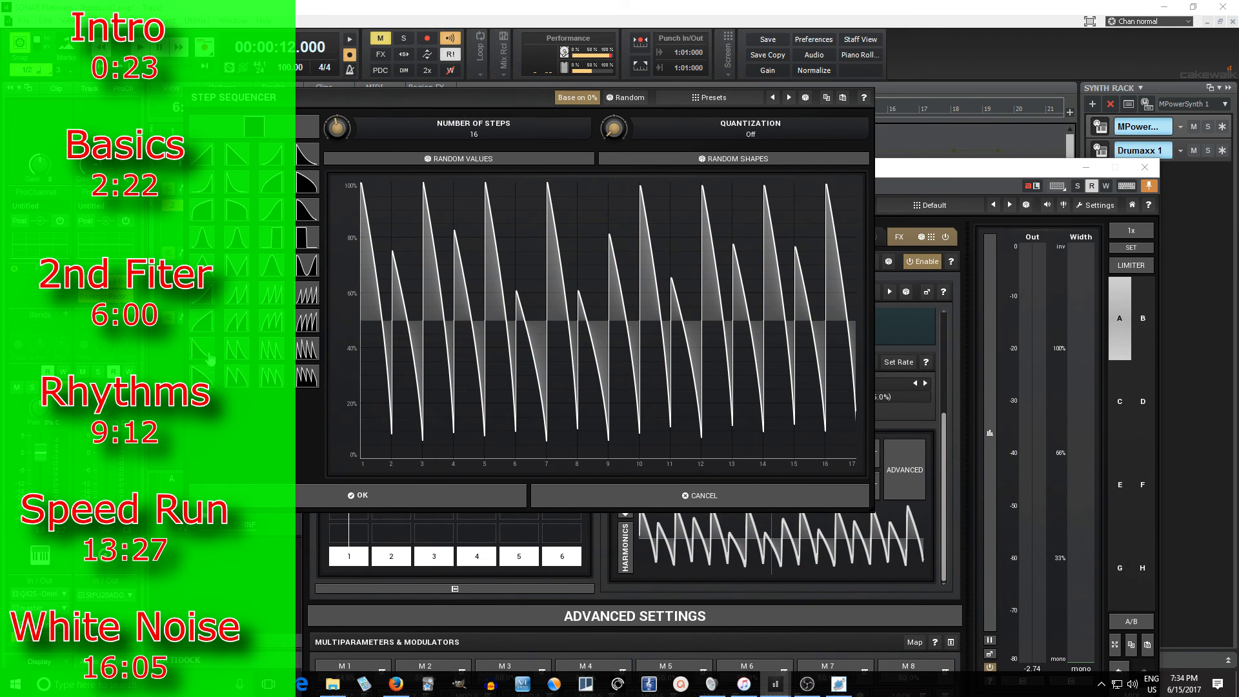
mouse_move(375, 222)
mouse_down()
mouse_move(448, 266)
mouse_move(524, 255)
mouse_move(617, 211)
mouse_move(761, 207)
mouse_move(837, 179)
mouse_up()
drag(457, 427, 518, 459)
drag(556, 277, 561, 182)
drag(473, 284, 479, 183)
mouse_move(642, 405)
mouse_down()
mouse_move(733, 449)
mouse_move(855, 429)
mouse_up()
drag(767, 212, 766, 164)
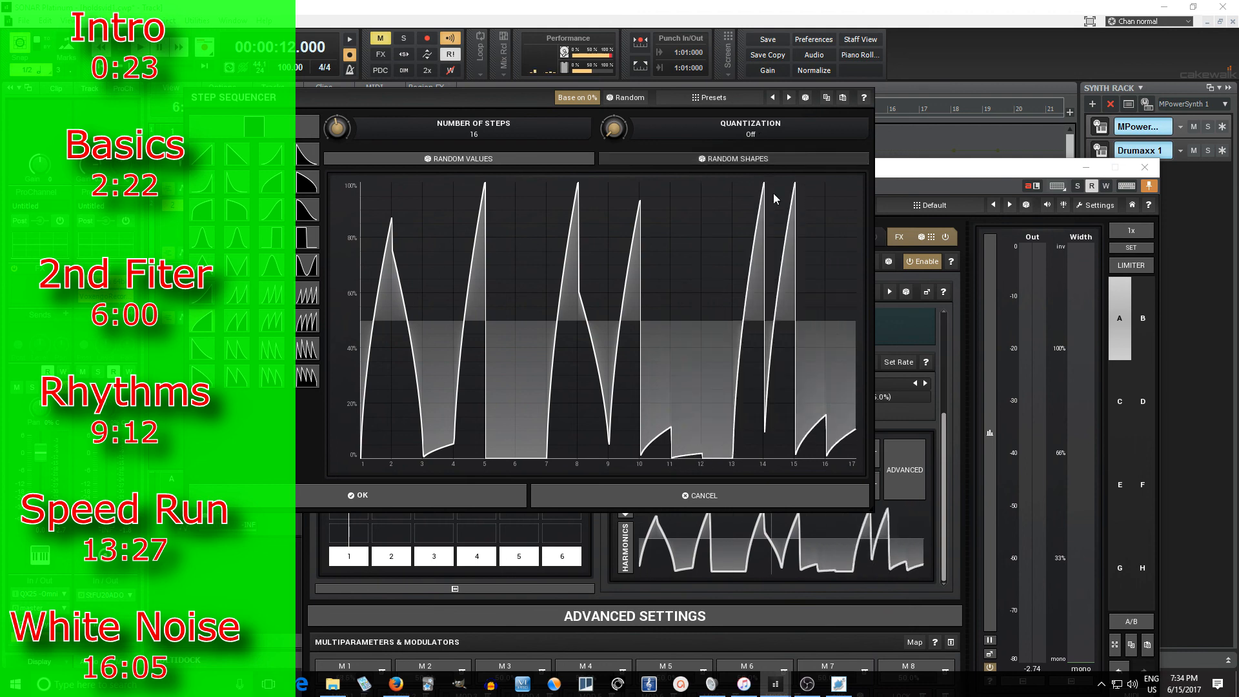
click(471, 497)
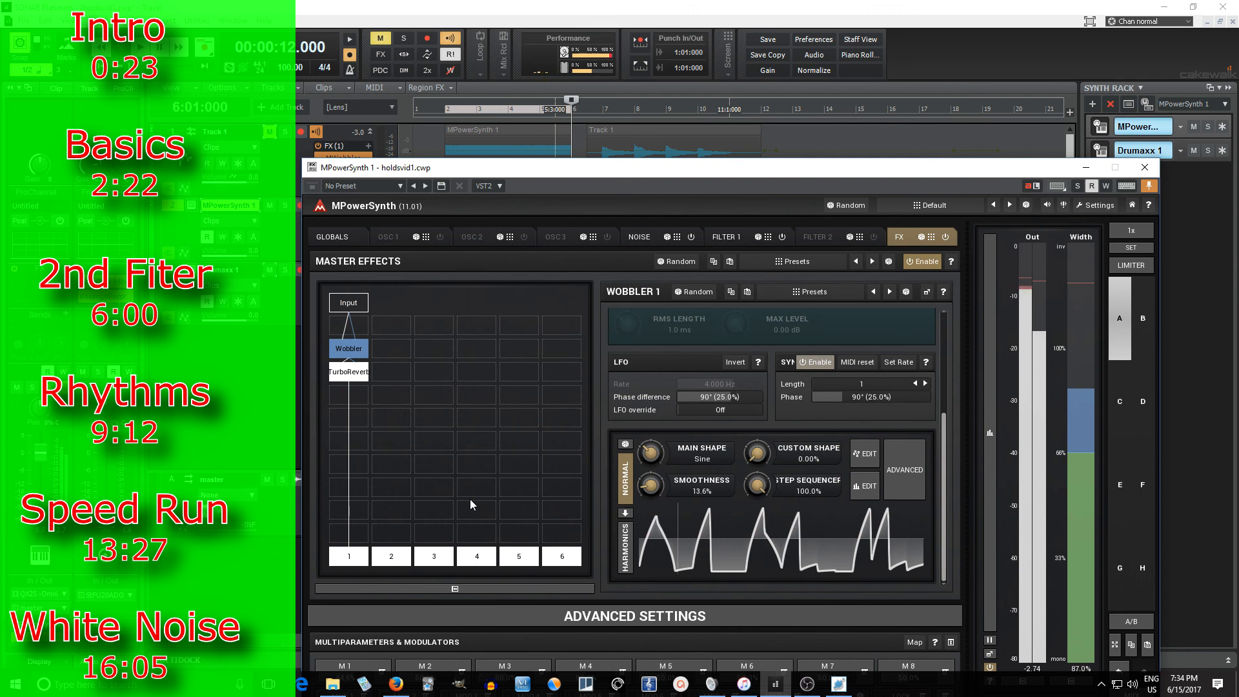
Set the LFO shape's smoothness to 23.2% and disable the synth's own Filter 1
drag(650, 488, 649, 477)
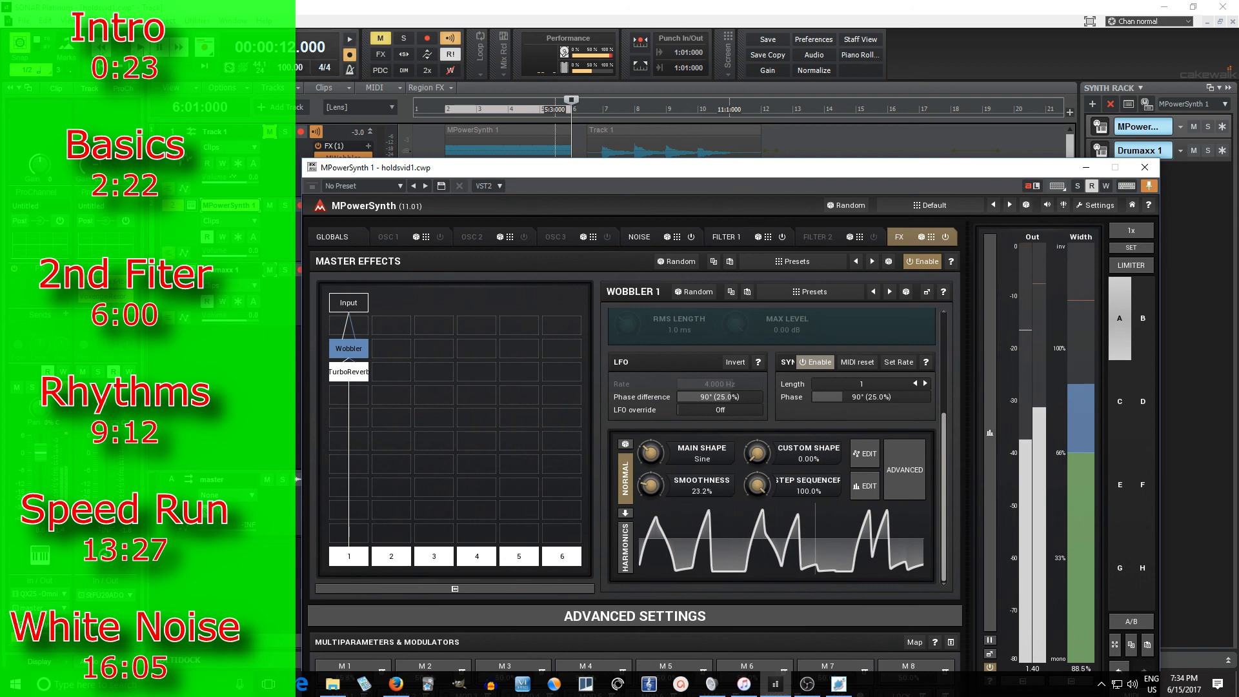
click(781, 238)
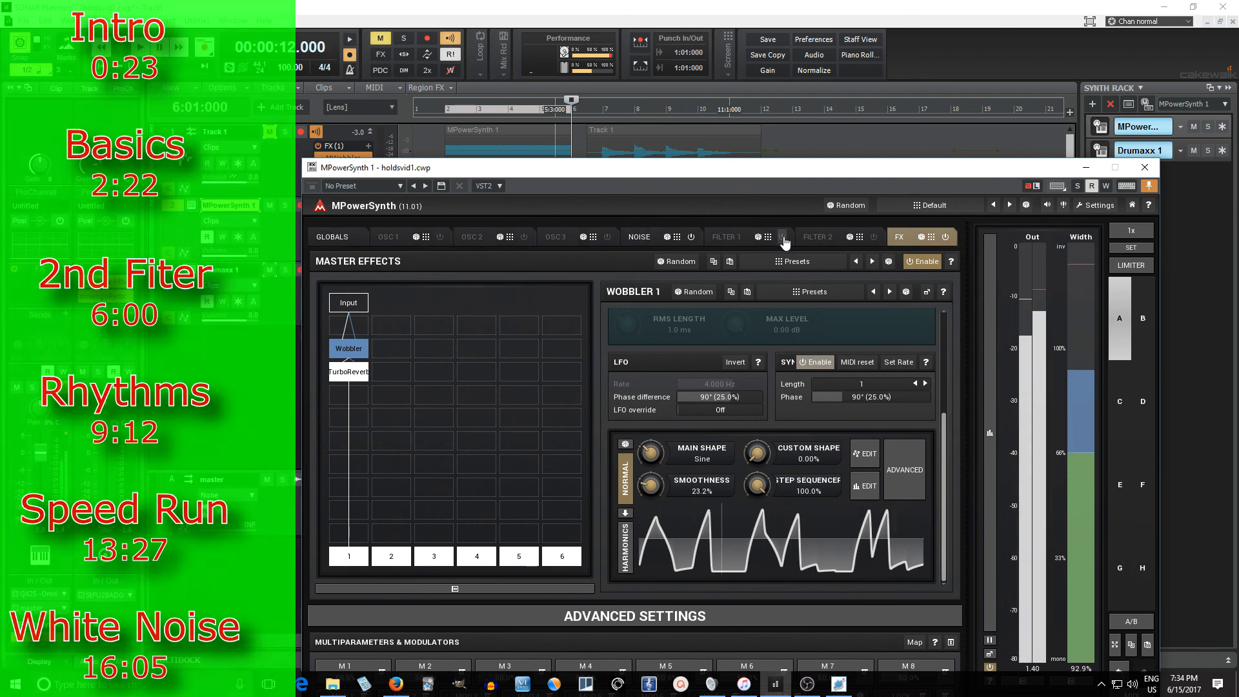